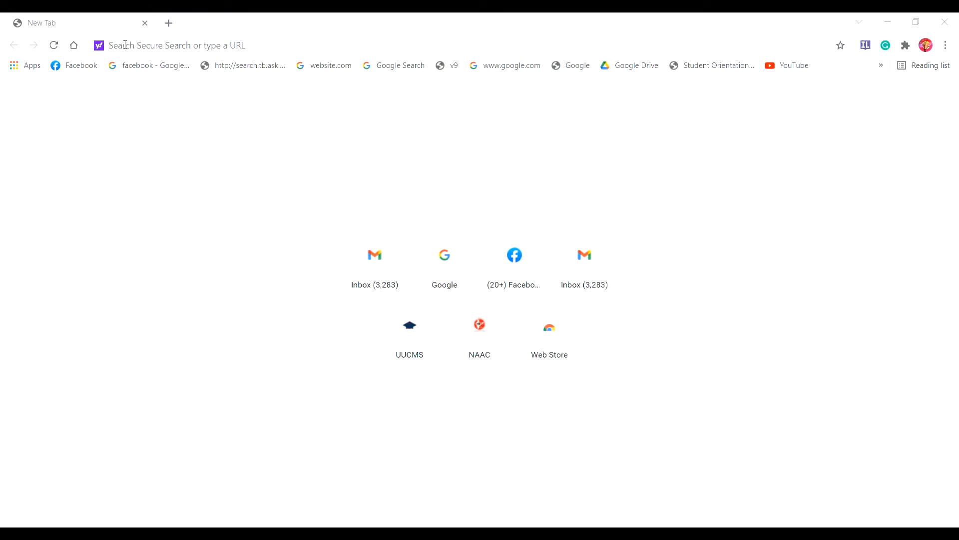
# Step: Open the UUCMS portal at uucms.karnataka.gov.in in Chrome
pyautogui.click(125, 45)
pyautogui.write('UU')
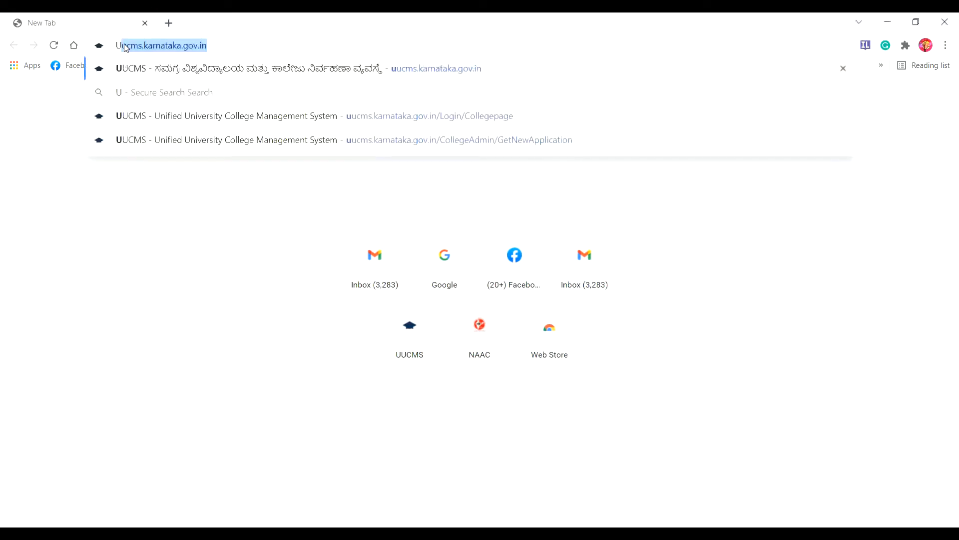
pyautogui.write('C')
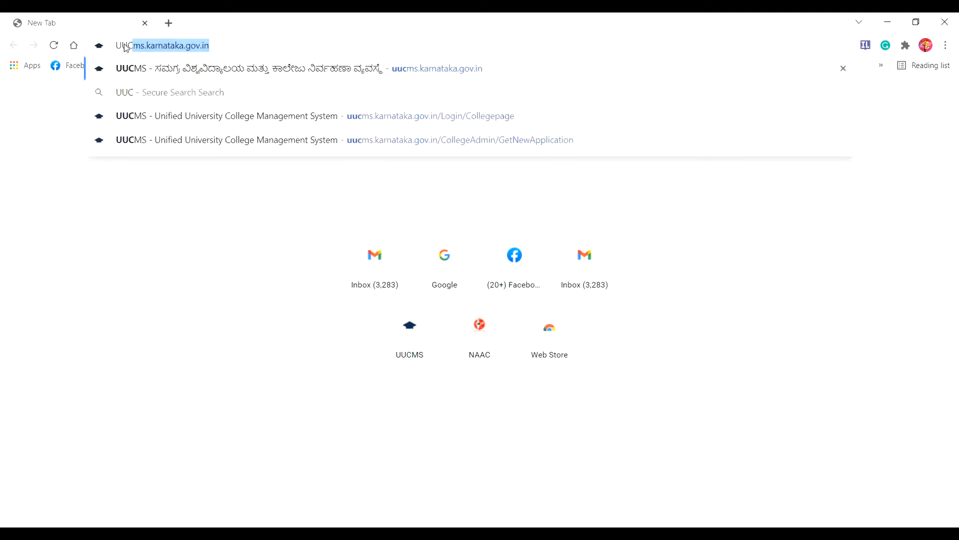
pyautogui.write('MS')
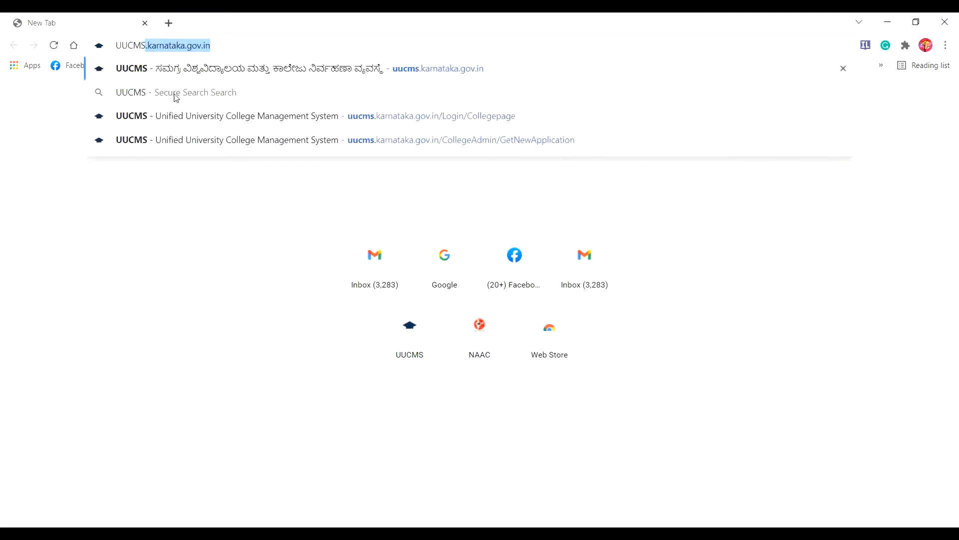
pyautogui.press('Return')
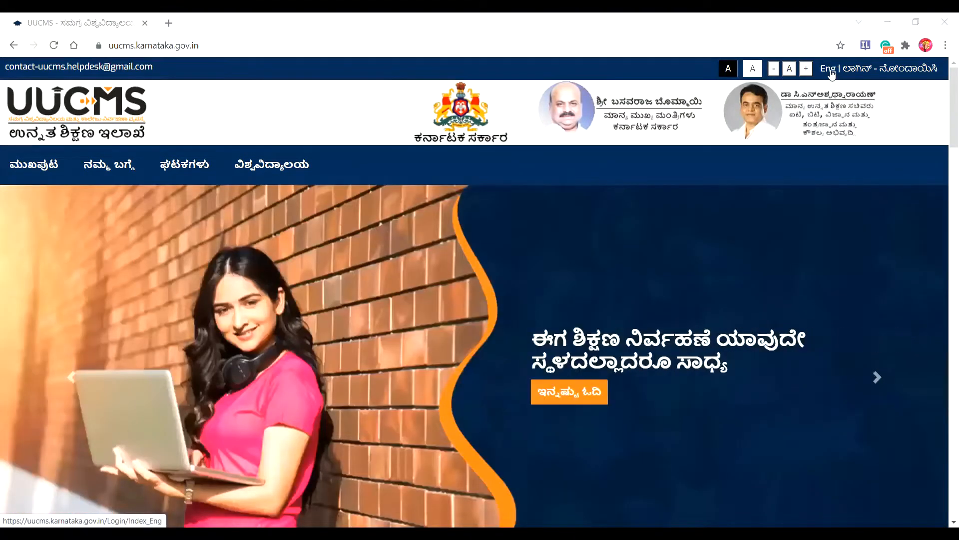
# Step: Switch the portal to English and log in as College, entering the captcha
pyautogui.click(831, 70)
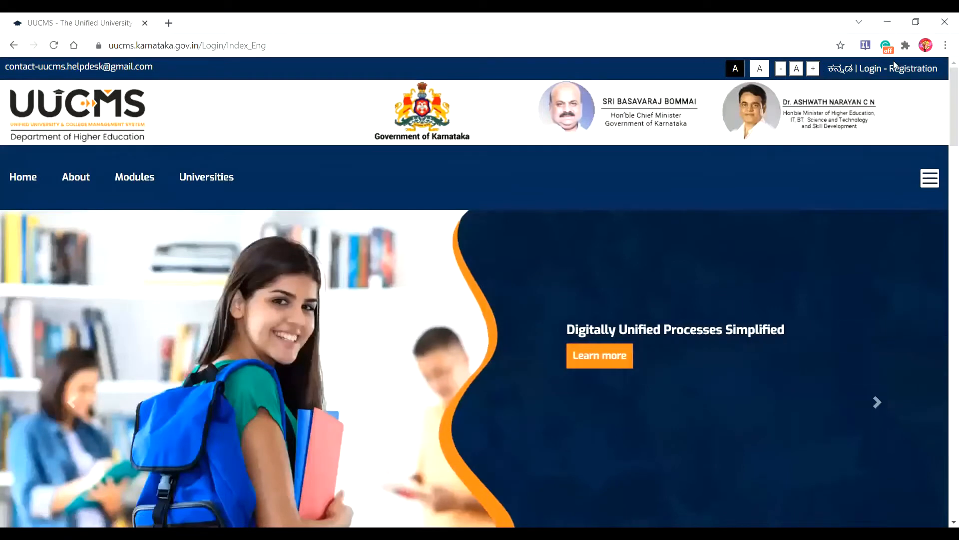
pyautogui.click(879, 73)
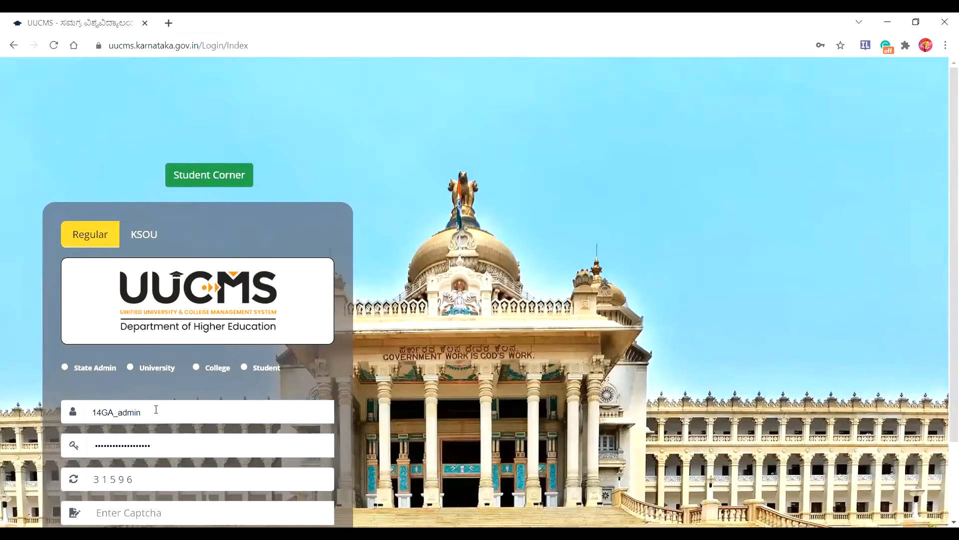
pyautogui.click(197, 368)
pyautogui.write('3')
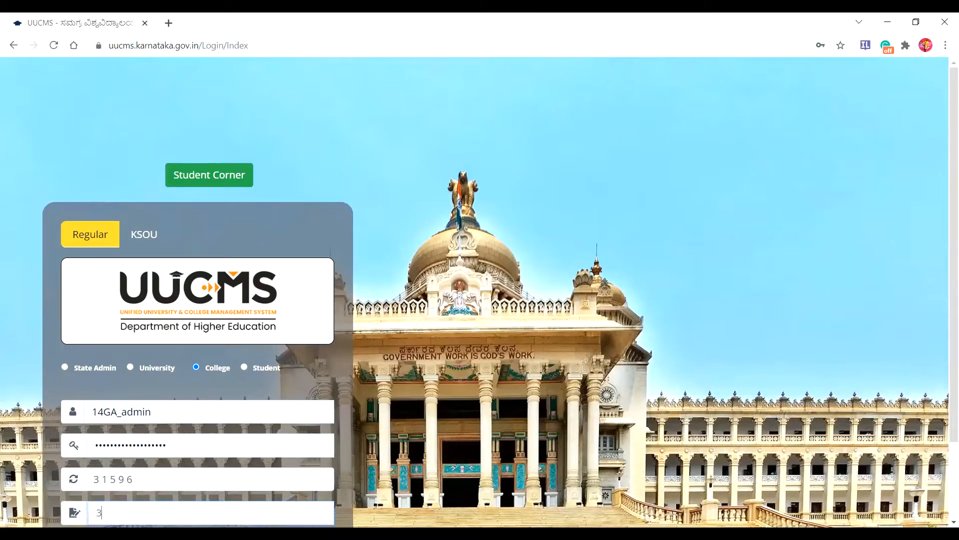
pyautogui.write('1596')
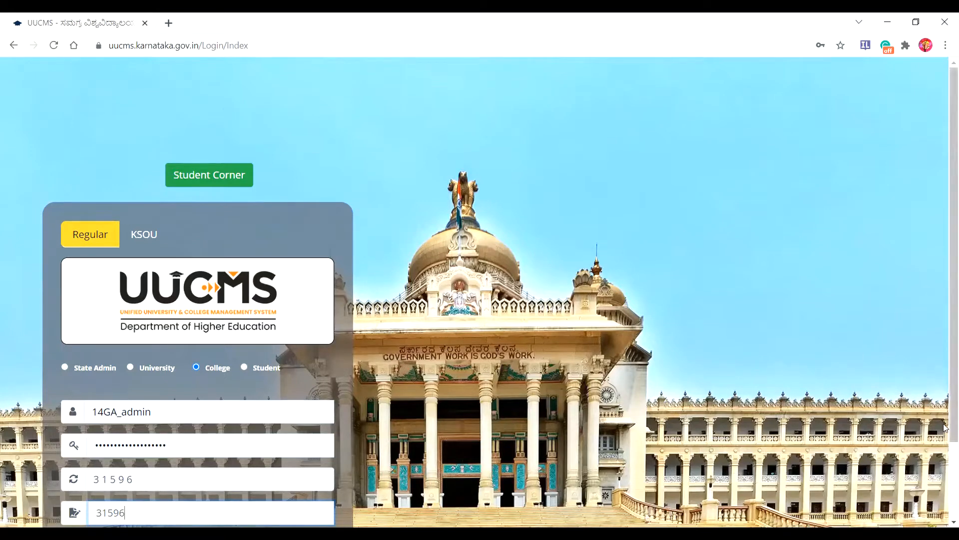
pyautogui.moveTo(954, 428); pyautogui.dragTo(954, 507)
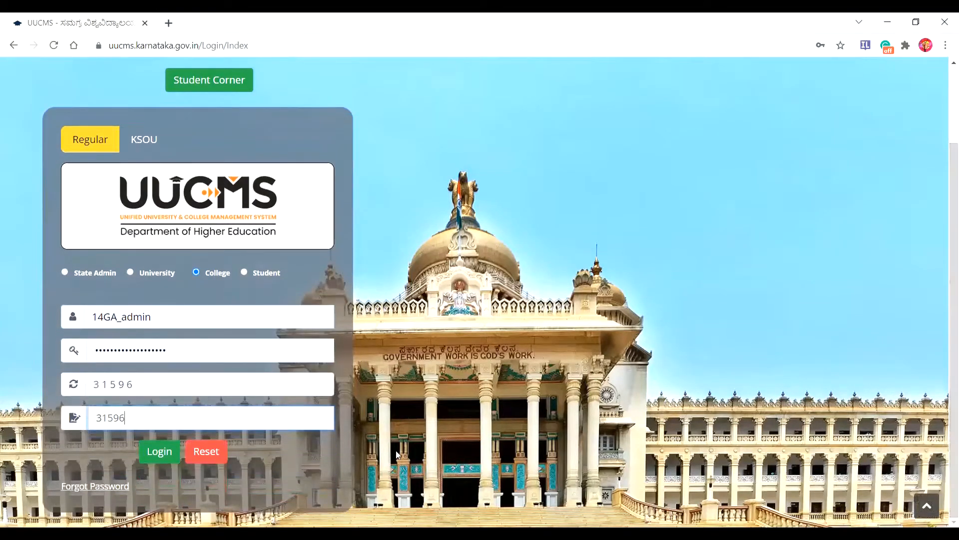
pyautogui.click(156, 452)
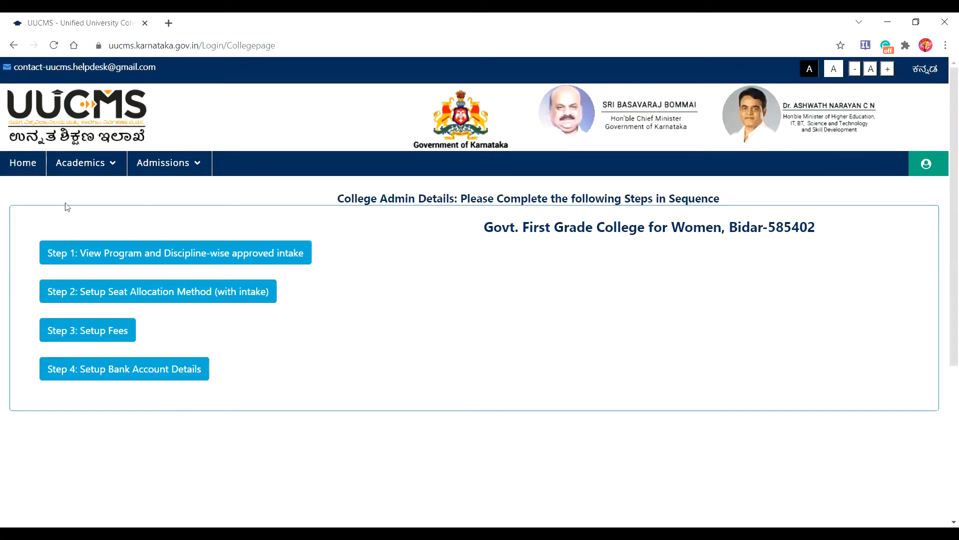
# Step: Open Admissions > Student Admission Details to list the draft UG applications
pyautogui.moveTo(79, 175)
pyautogui.click(199, 163)
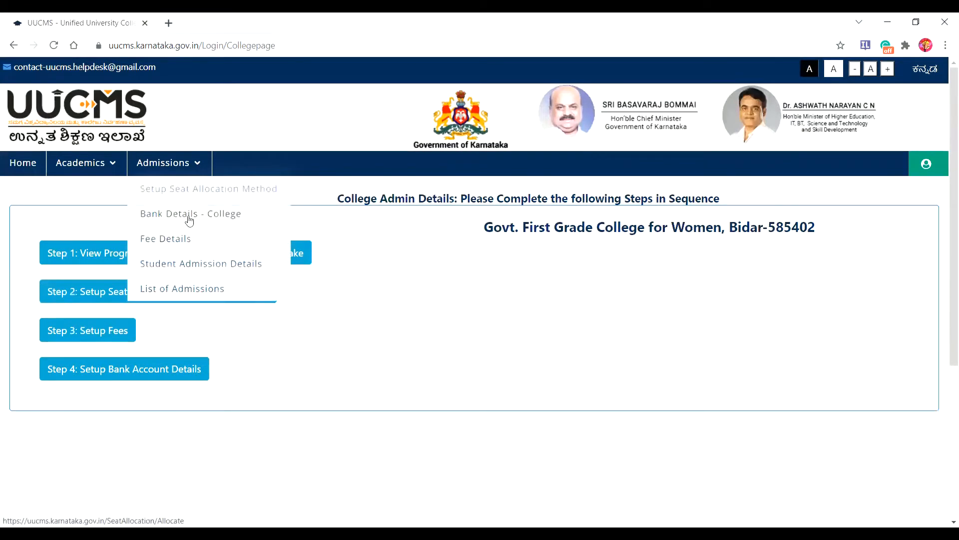
pyautogui.click(209, 269)
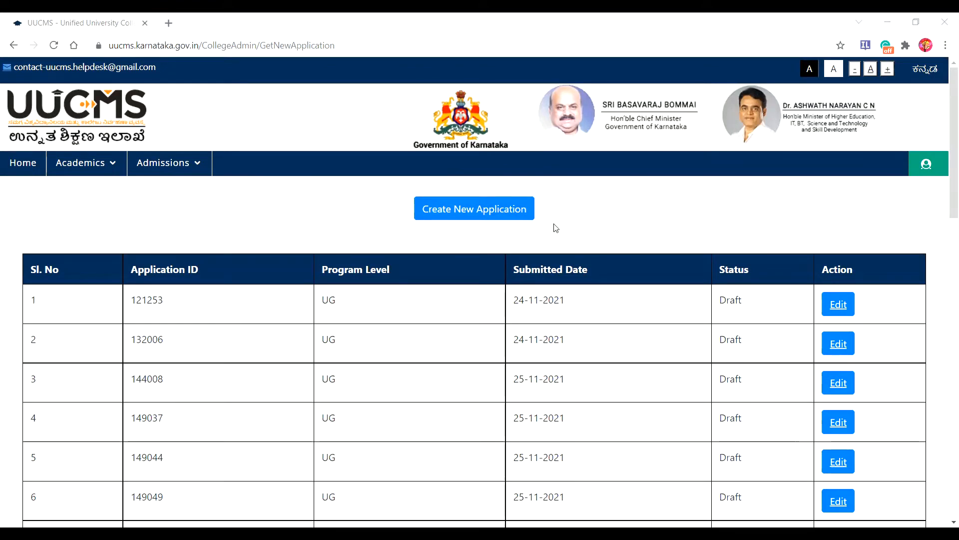
# Step: Create a new admission application with Program Level set to UG
pyautogui.click(469, 211)
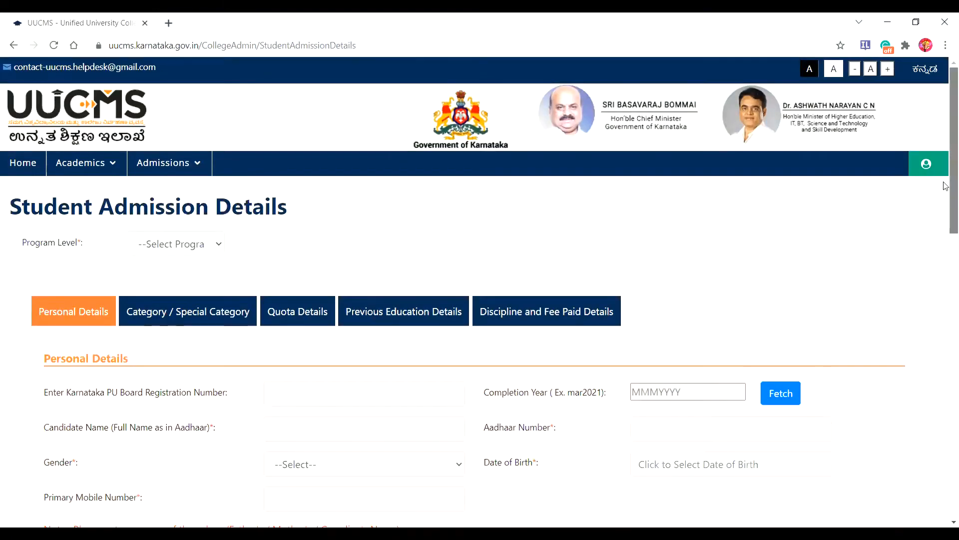
pyautogui.moveTo(946, 186)
pyautogui.mouseDown()
pyautogui.moveTo(945, 229)
pyautogui.moveTo(945, 197)
pyautogui.mouseUp()
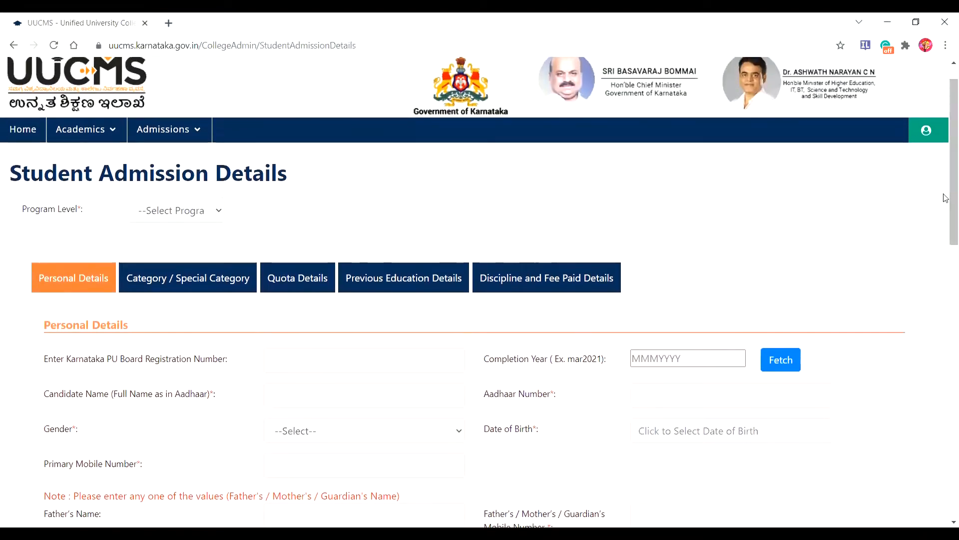
pyautogui.click(218, 212)
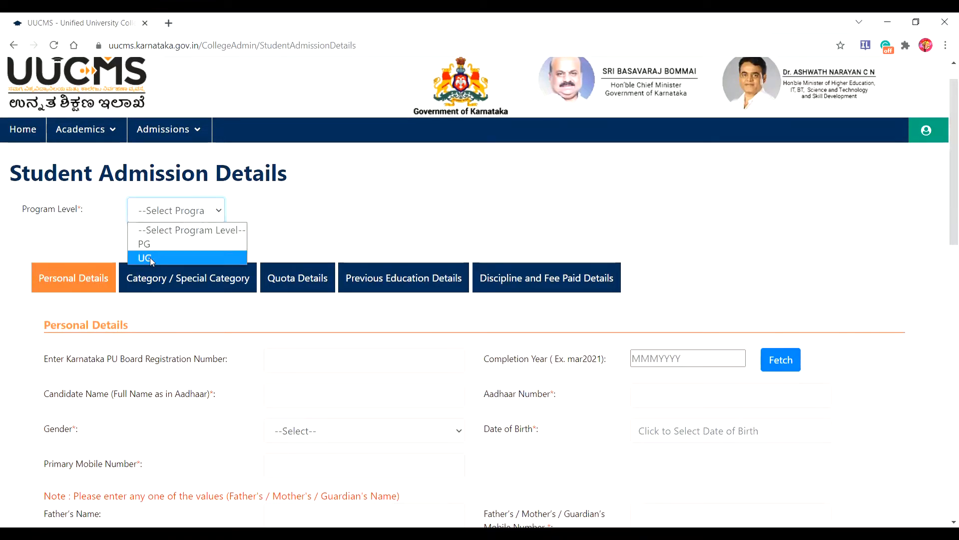
pyautogui.click(150, 256)
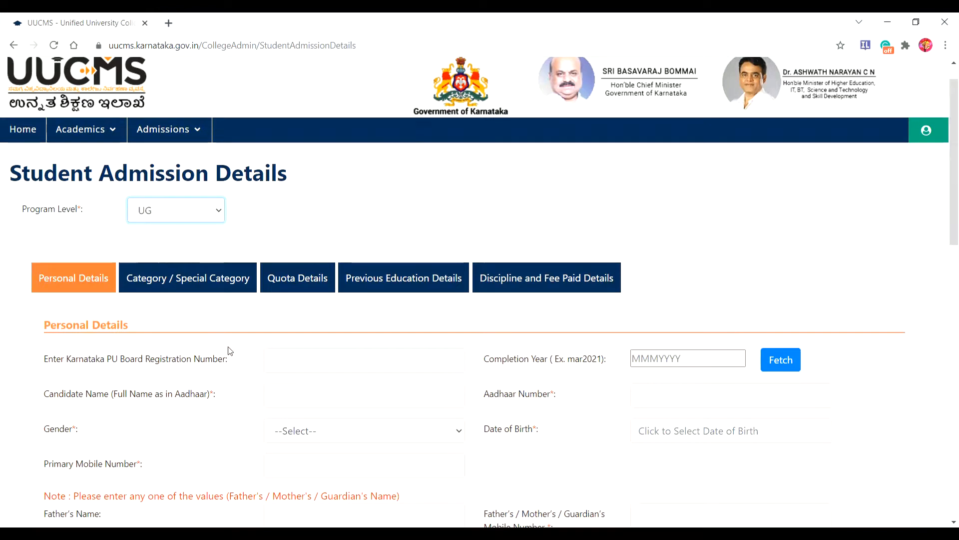
pyautogui.click(274, 358)
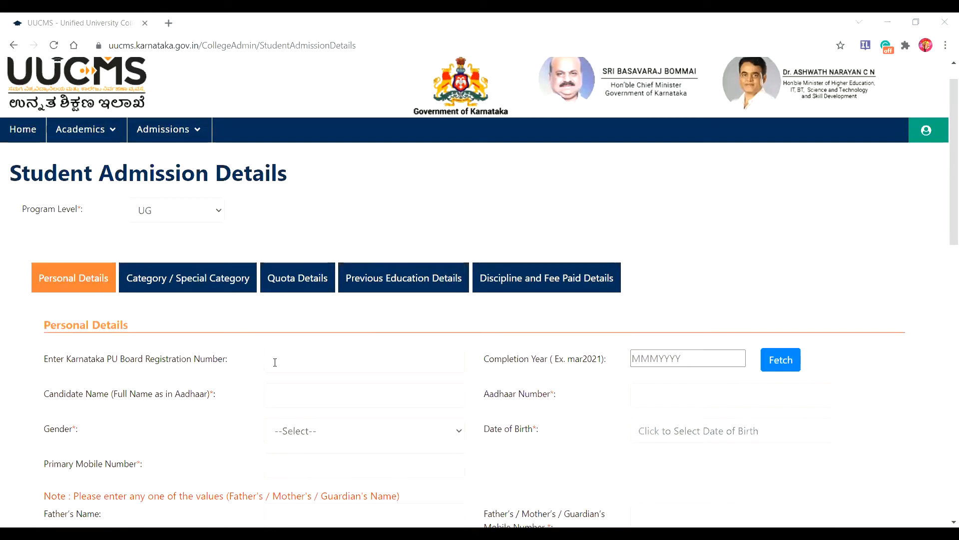
# Step: Enter the PU Board registration number and choose completion year Mar2021
pyautogui.click(274, 362)
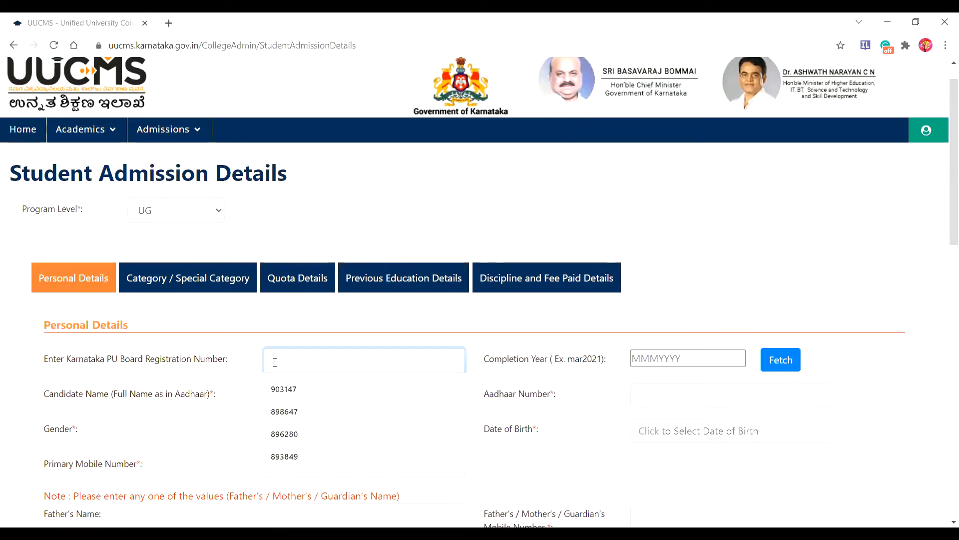
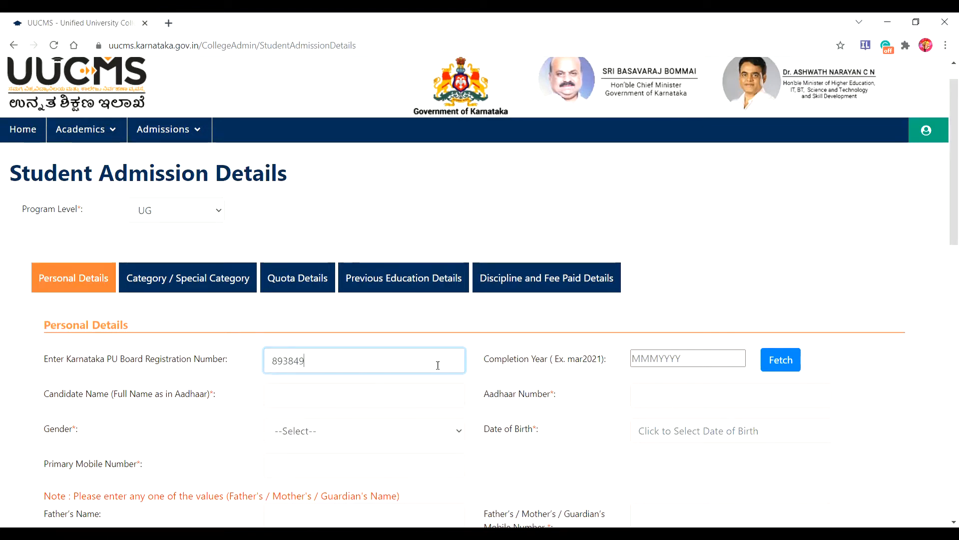
pyautogui.click(639, 357)
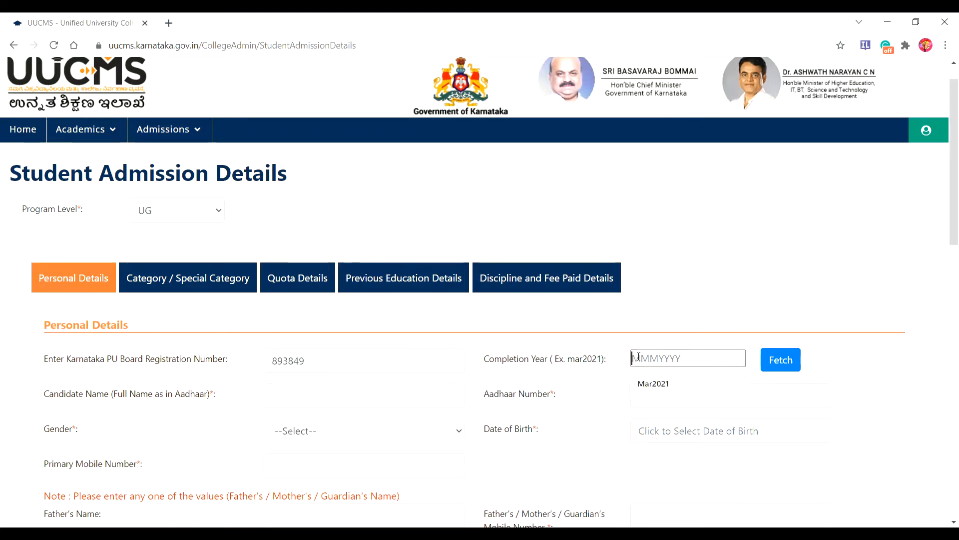
pyautogui.click(654, 385)
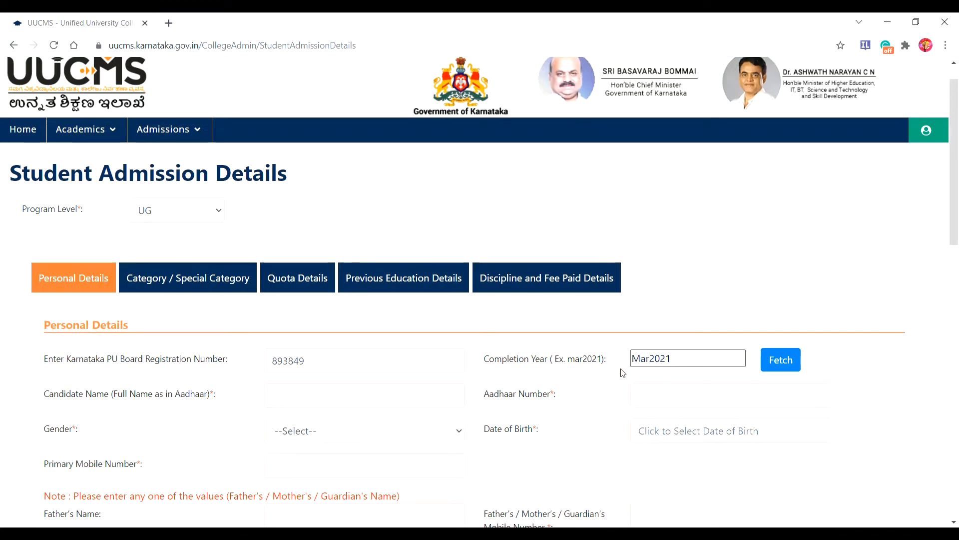
pyautogui.click(270, 395)
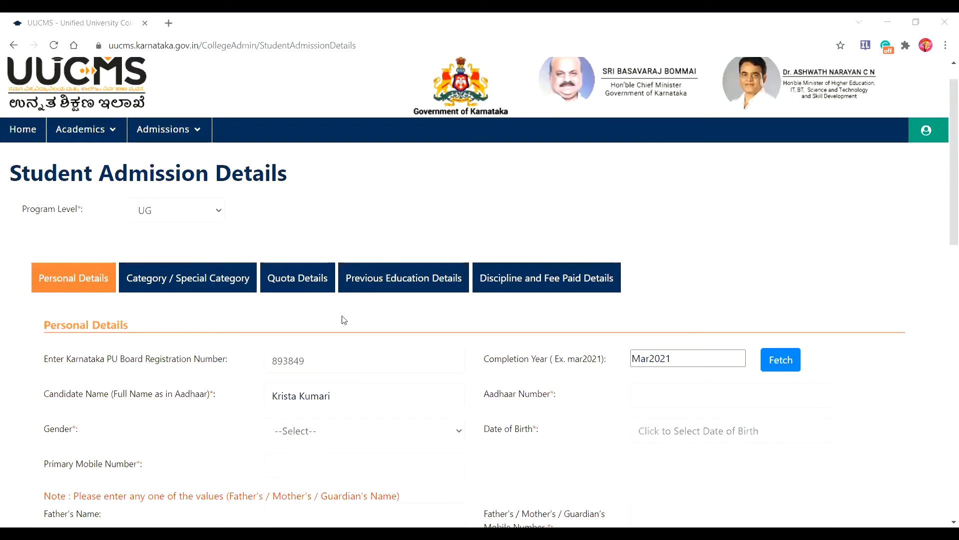
# Step: Enter the candidate's Aadhaar number
pyautogui.click(634, 394)
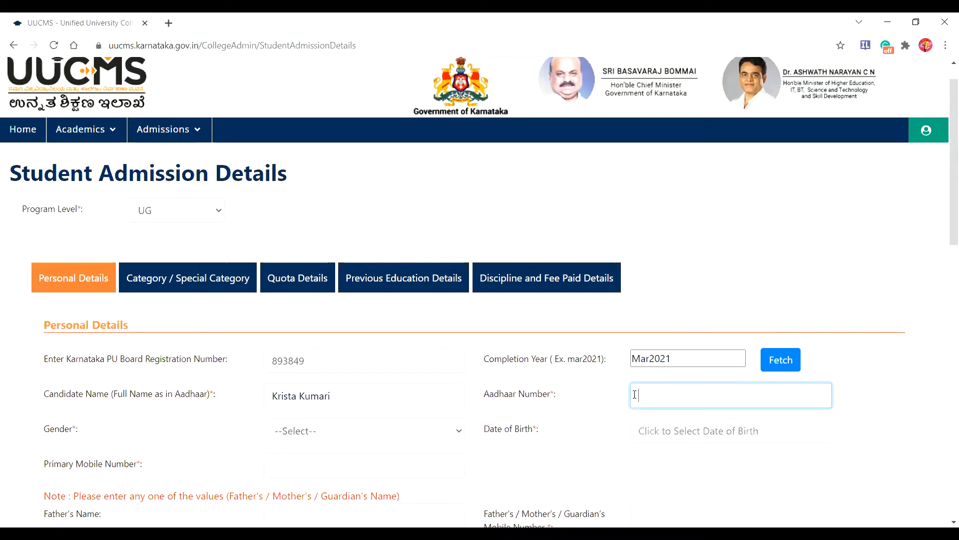
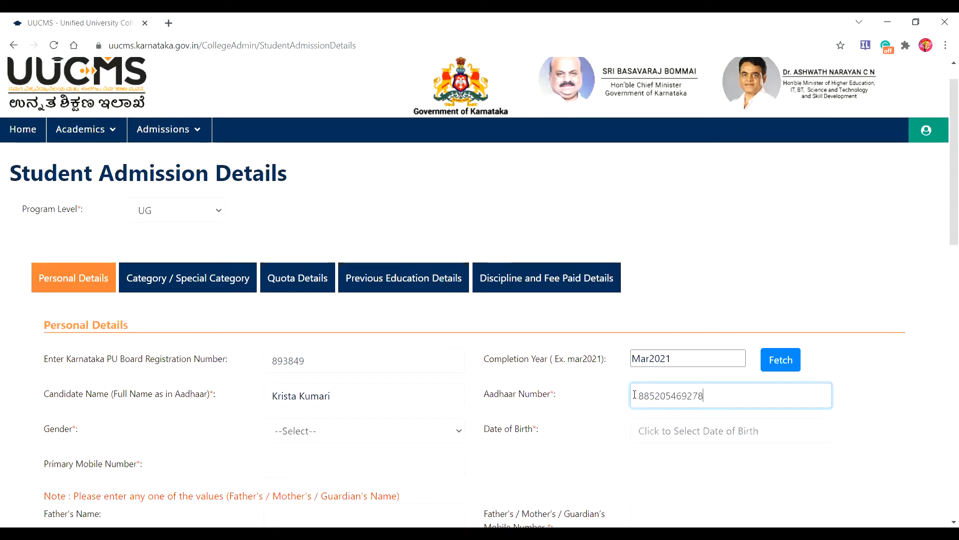
pyautogui.click(459, 432)
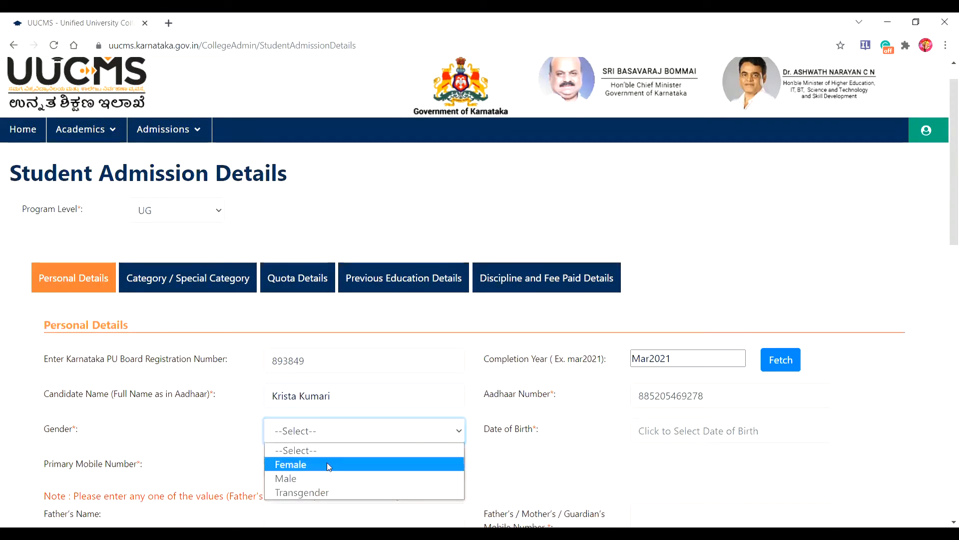
pyautogui.click(327, 464)
pyautogui.click(654, 427)
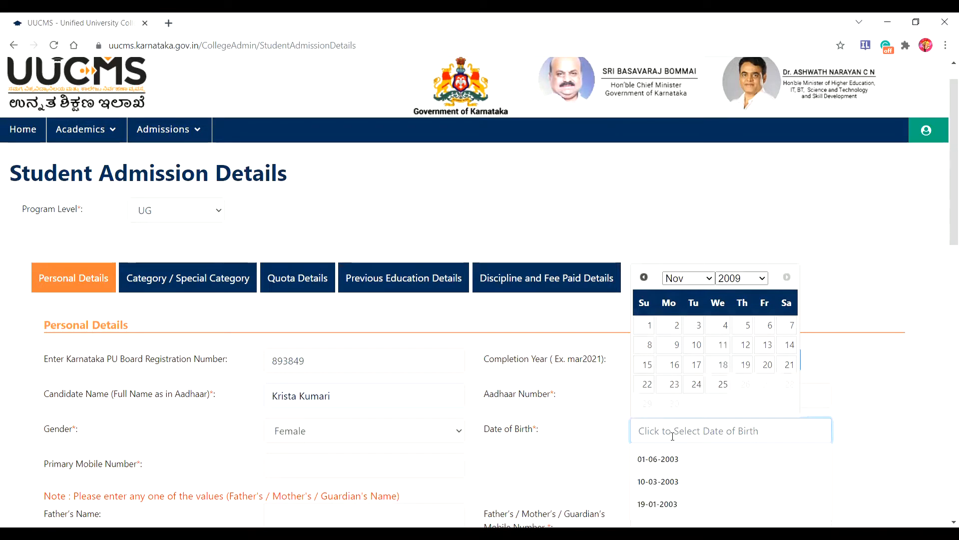
pyautogui.click(658, 505)
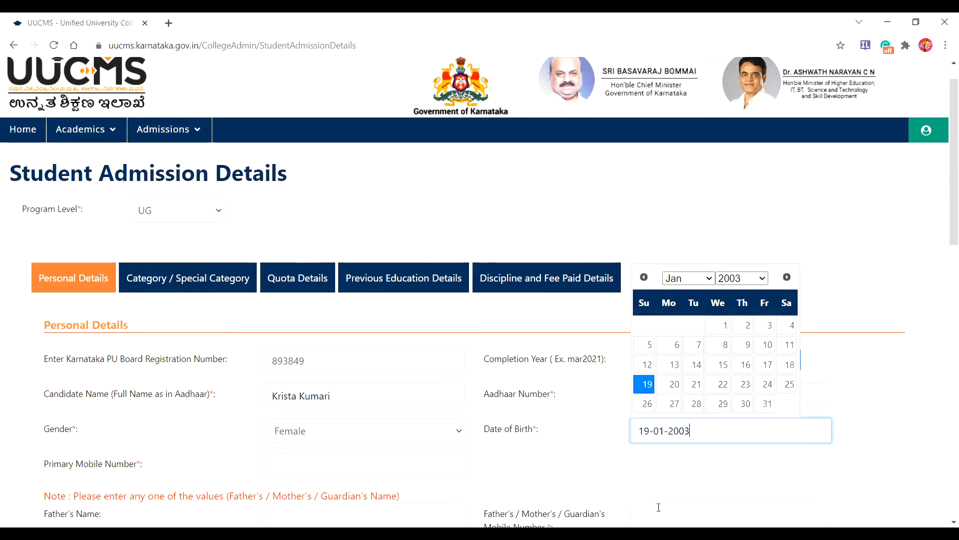
pyautogui.click(287, 458)
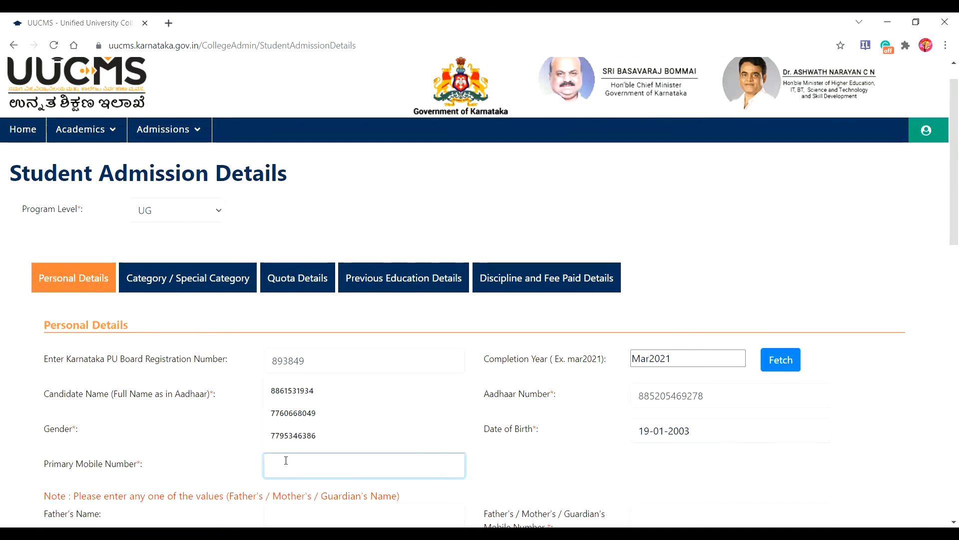
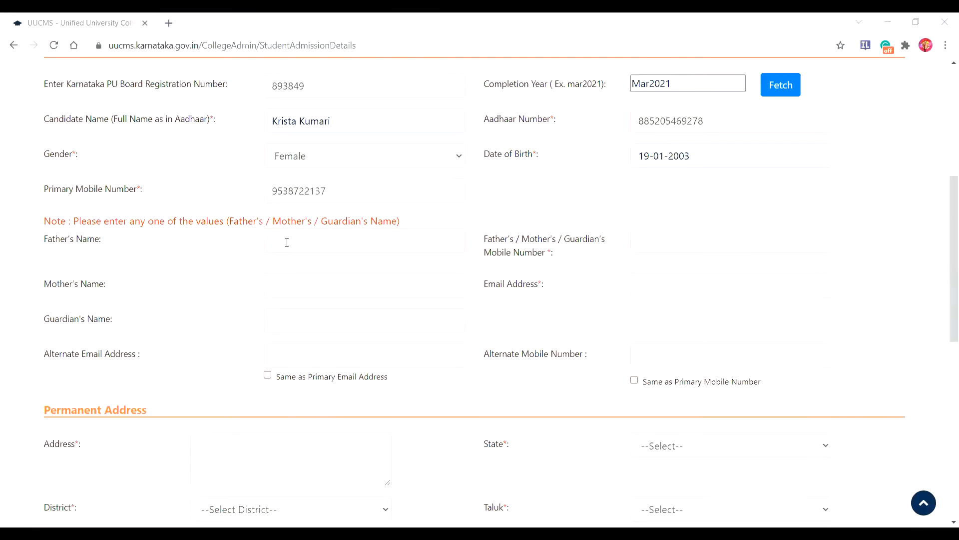
# Step: Enter the father's name and fill the mother's name from autofill
pyautogui.click(286, 242)
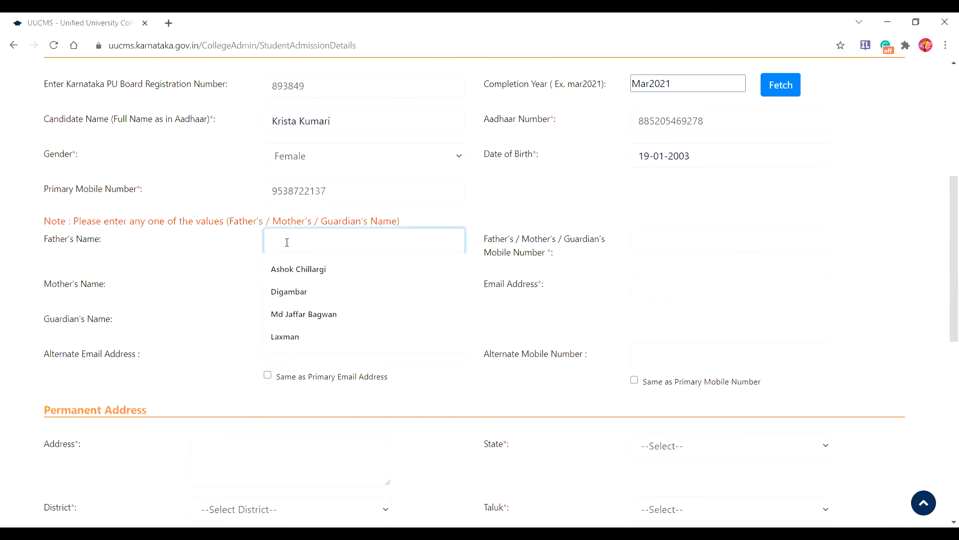
pyautogui.write('Laxm')
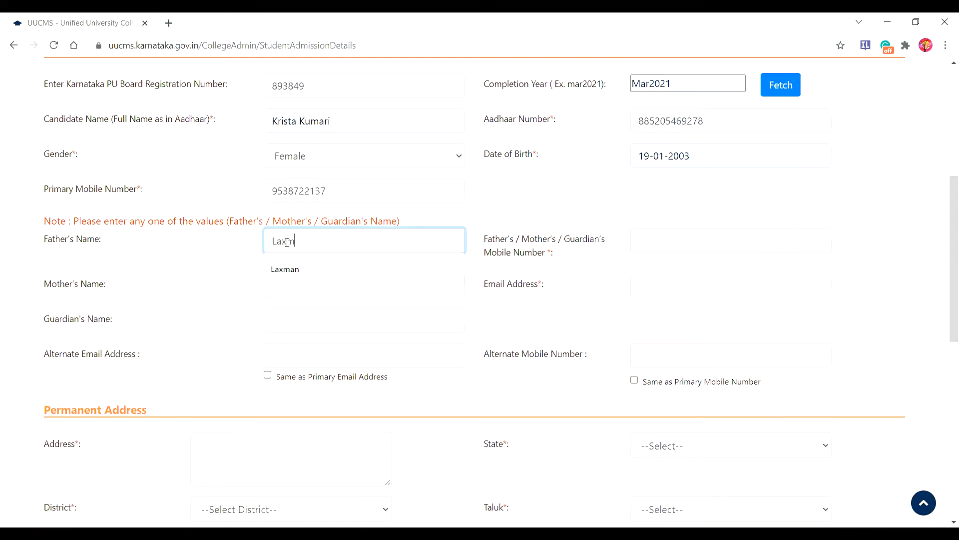
pyautogui.write('an')
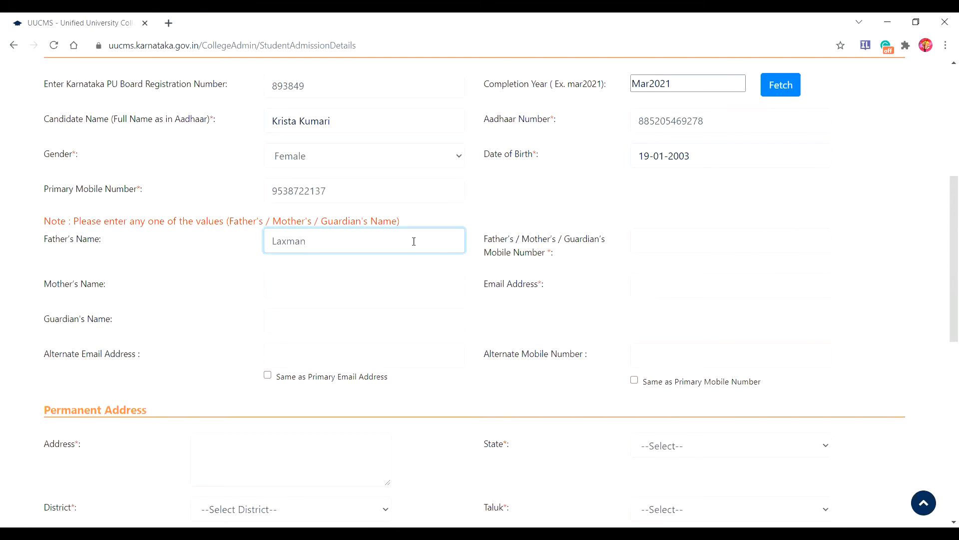
pyautogui.click(295, 292)
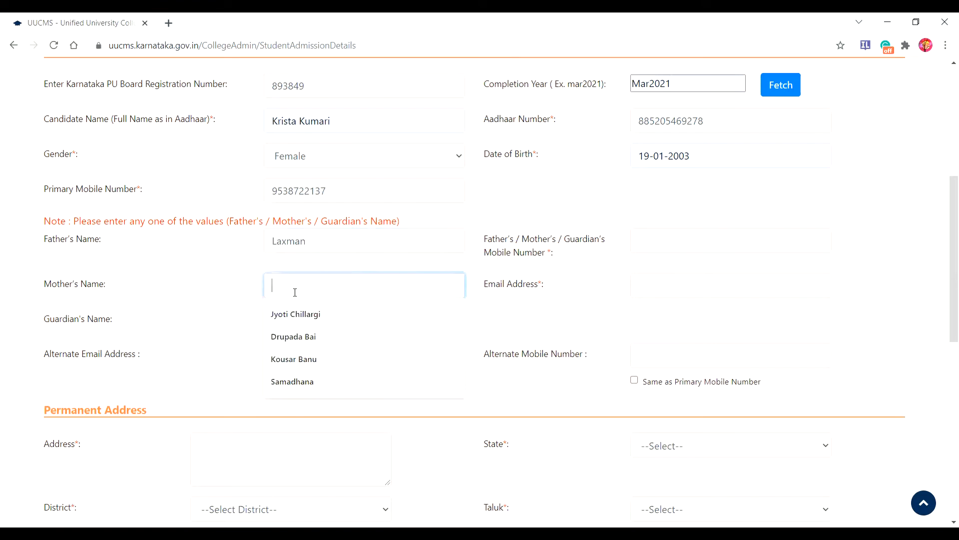
pyautogui.click(292, 382)
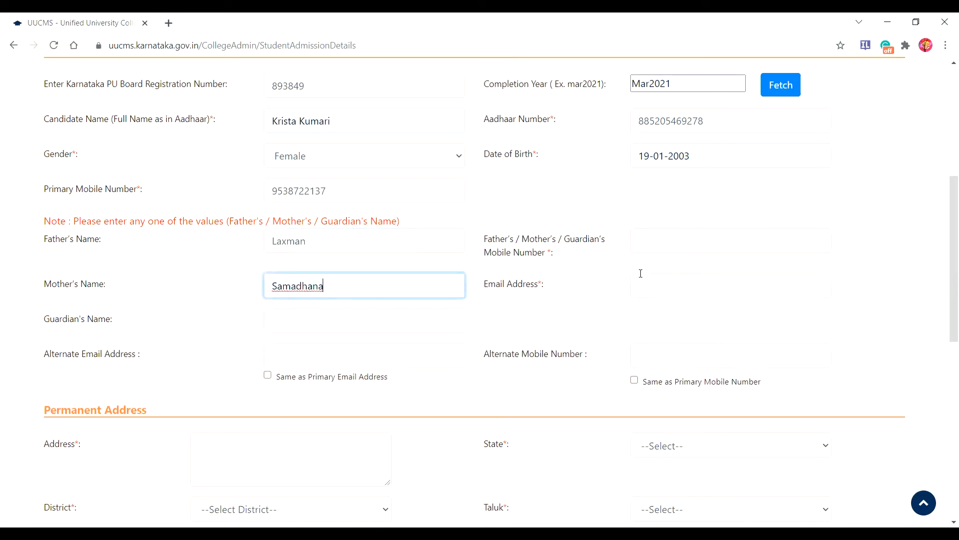
# Step: Autofill parent mobile and email, and copy the primary email and mobile into the alternate fields
pyautogui.click(664, 242)
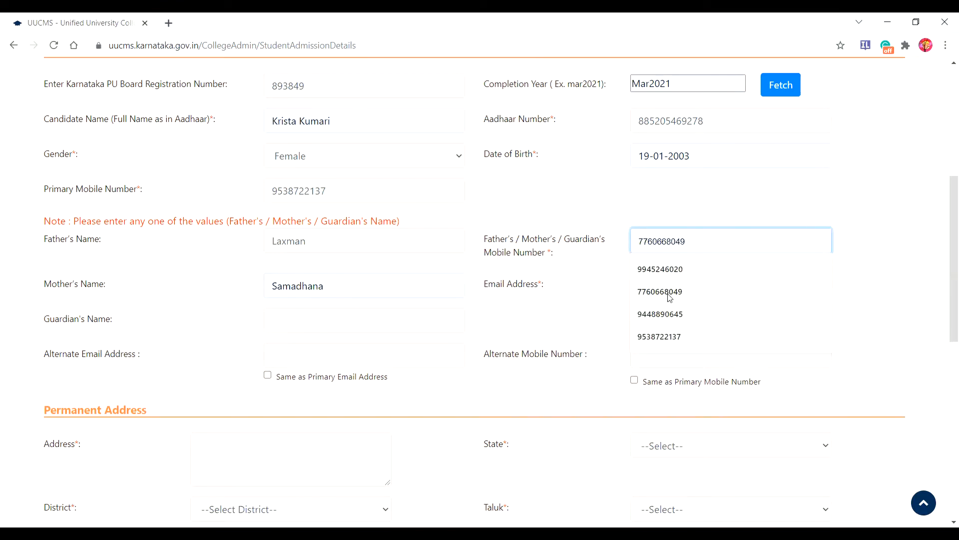
pyautogui.click(658, 341)
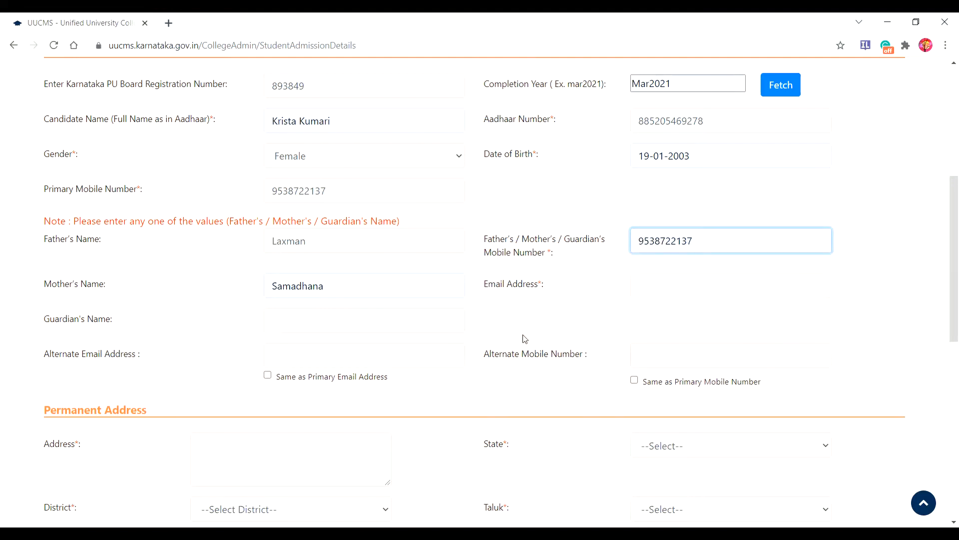
pyautogui.click(643, 283)
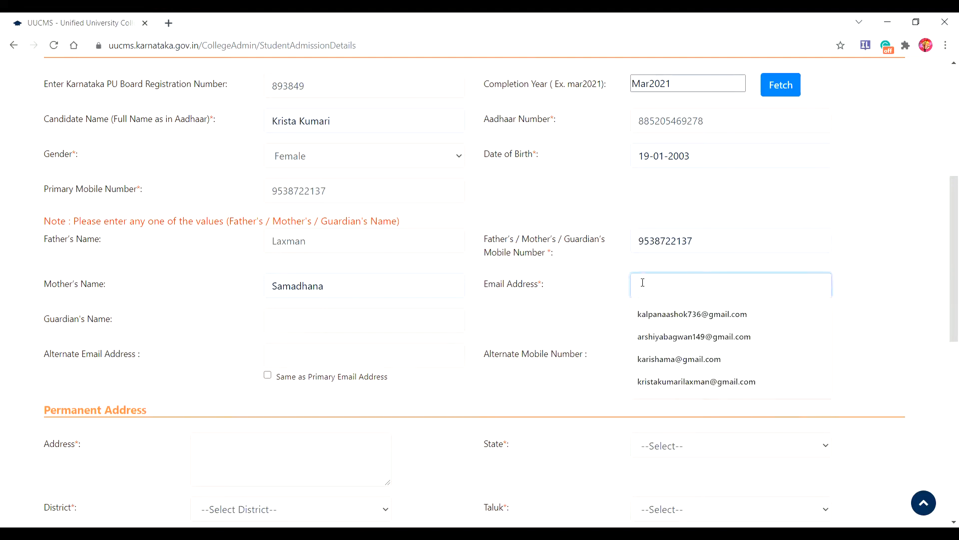
pyautogui.click(657, 382)
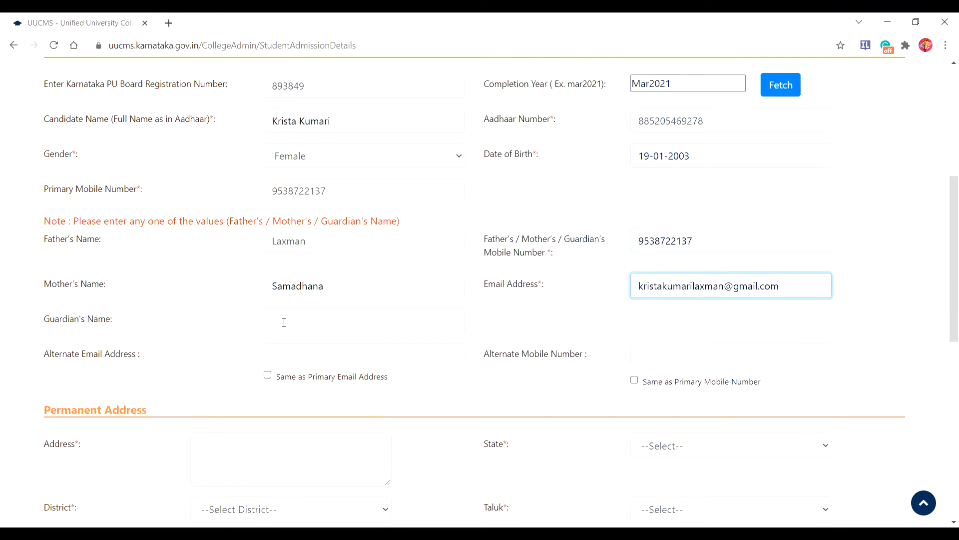
pyautogui.click(268, 377)
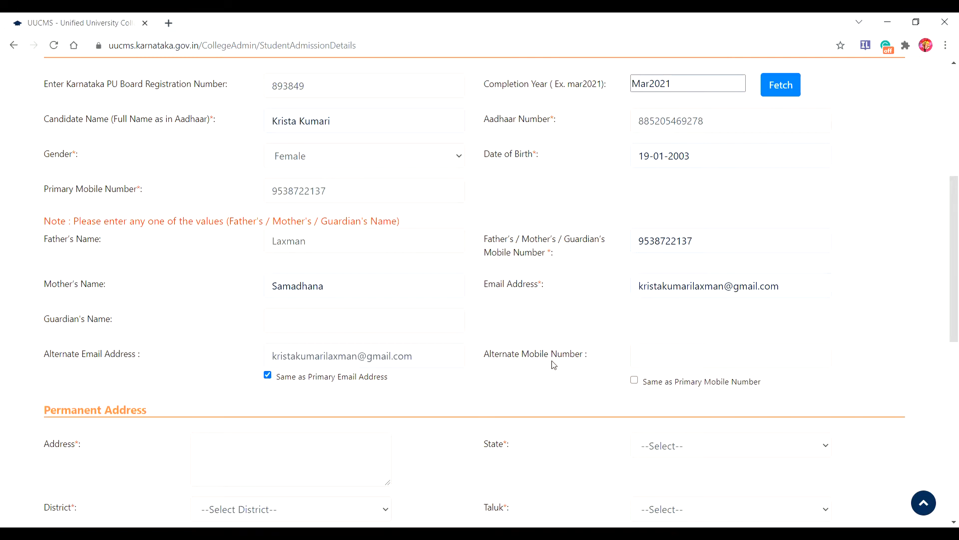
pyautogui.click(635, 381)
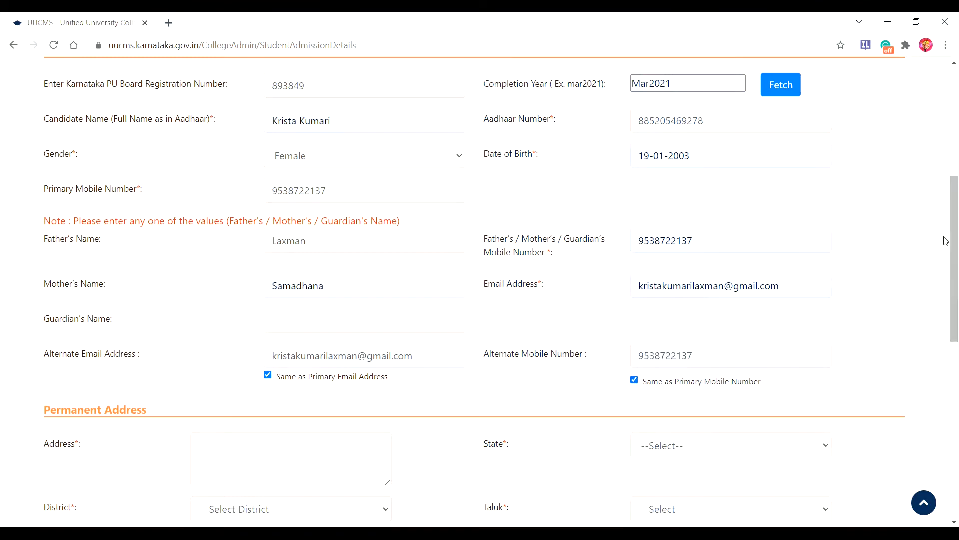
pyautogui.moveTo(945, 239); pyautogui.dragTo(944, 315)
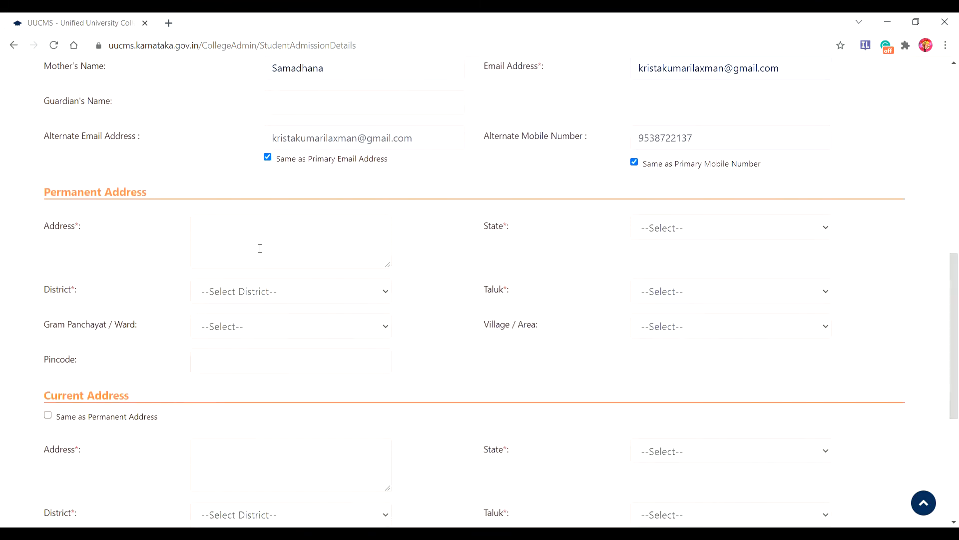
# Step: Enter the permanent address with State Karnataka, District Bidar and Taluk Bidar
pyautogui.click(210, 231)
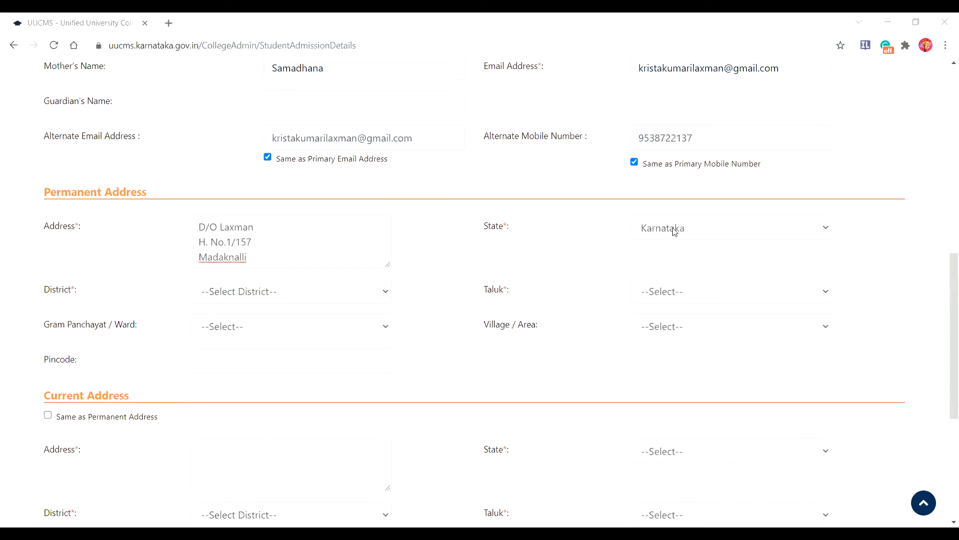
pyautogui.click(827, 231)
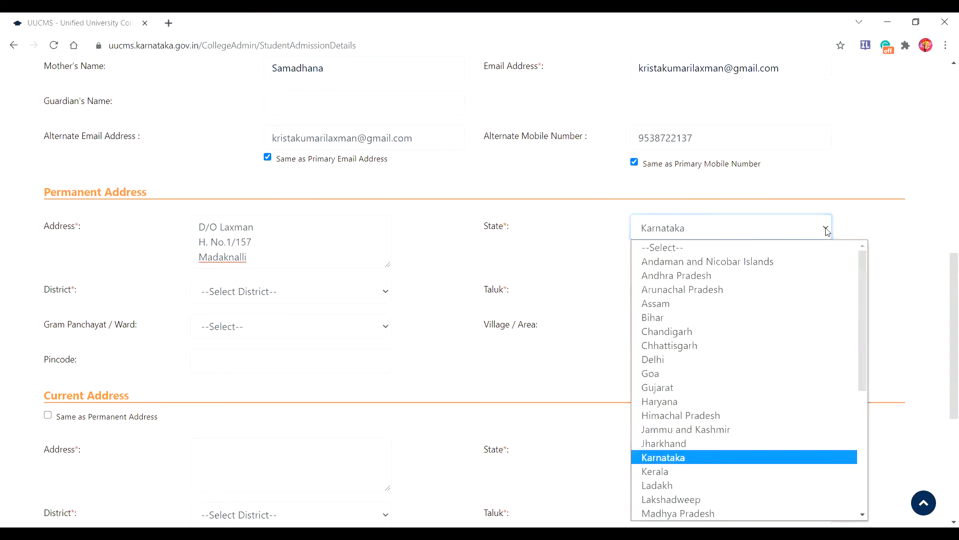
pyautogui.click(739, 466)
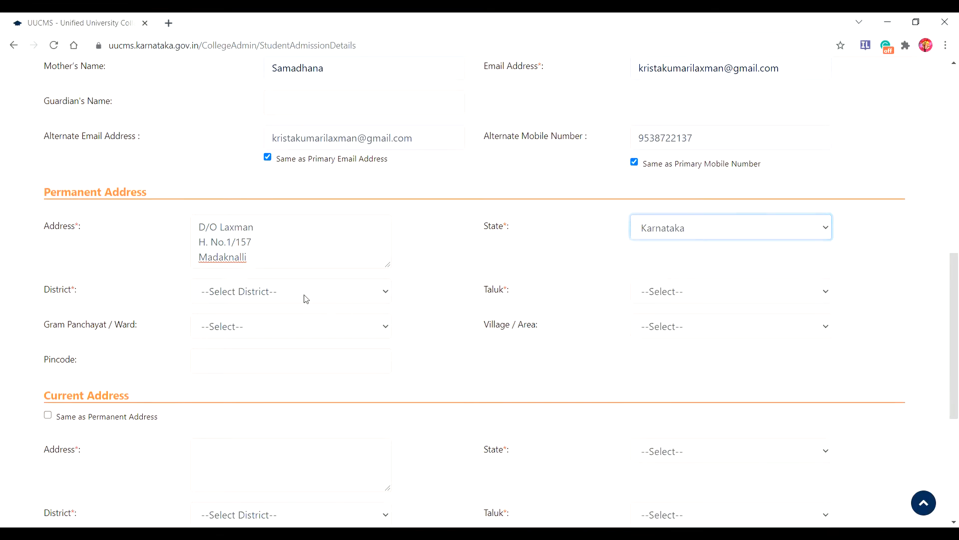
pyautogui.click(388, 294)
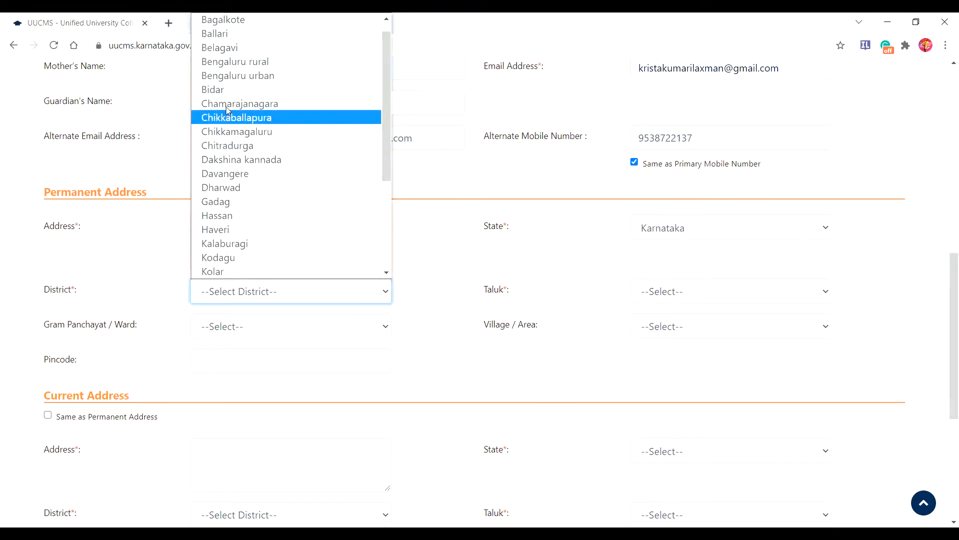
pyautogui.click(214, 92)
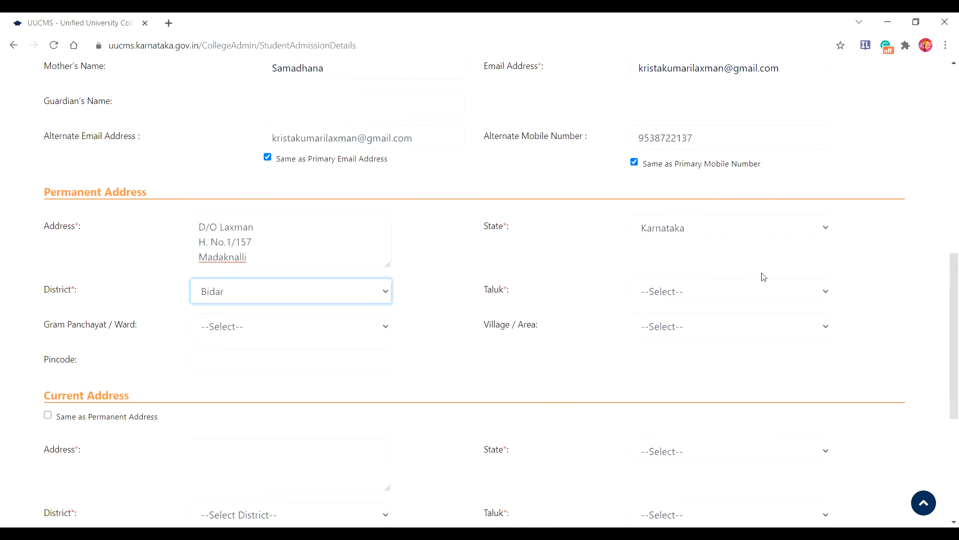
pyautogui.click(825, 294)
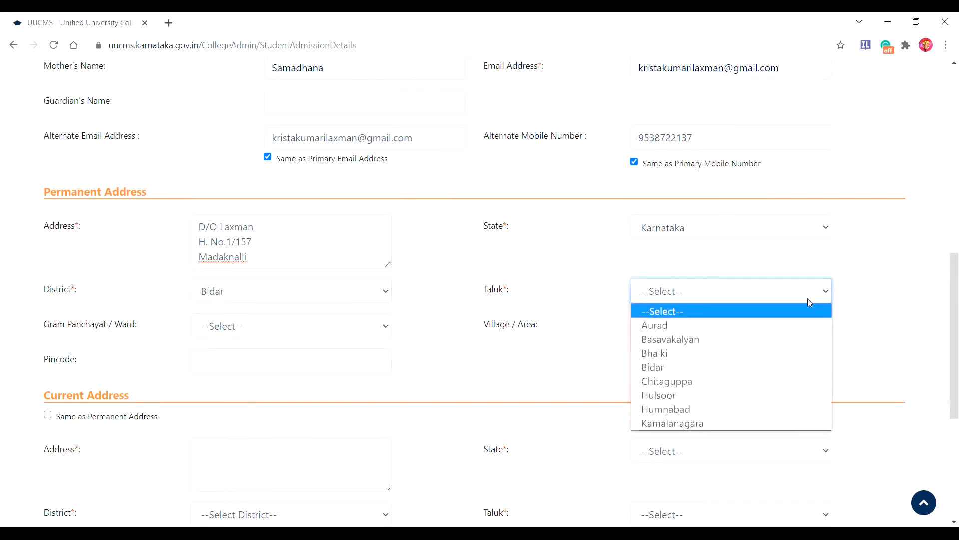
pyautogui.click(664, 368)
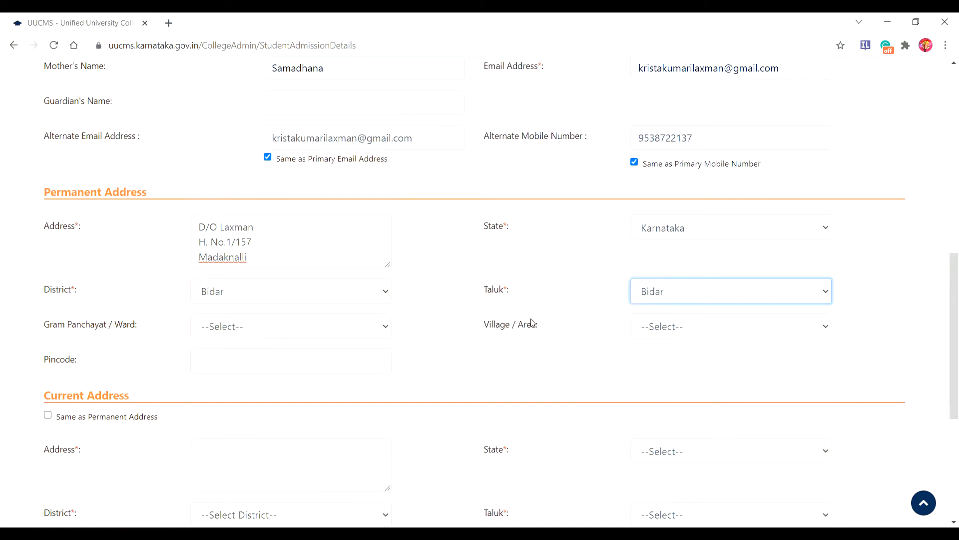
# Step: Enter the pincode and mark the current address same as permanent
pyautogui.click(212, 356)
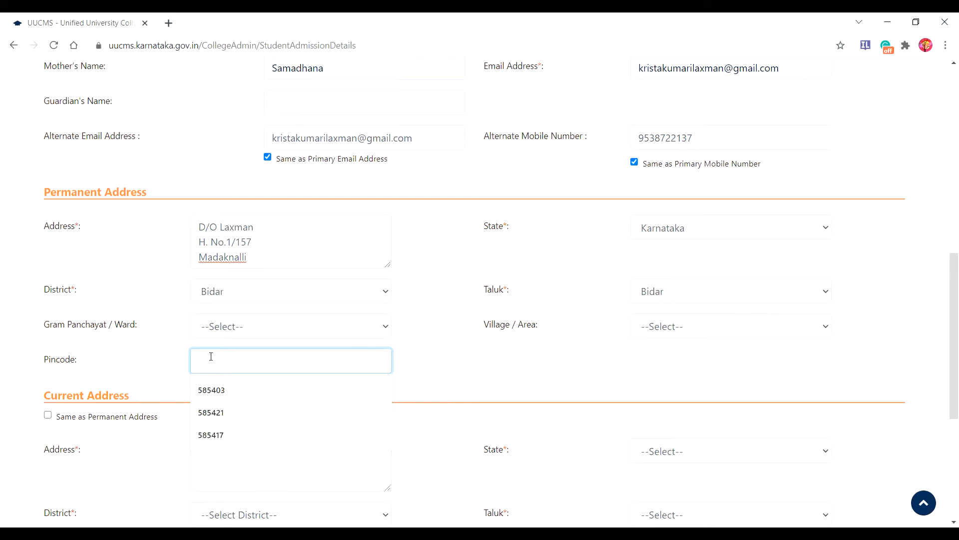
pyautogui.write('585276')
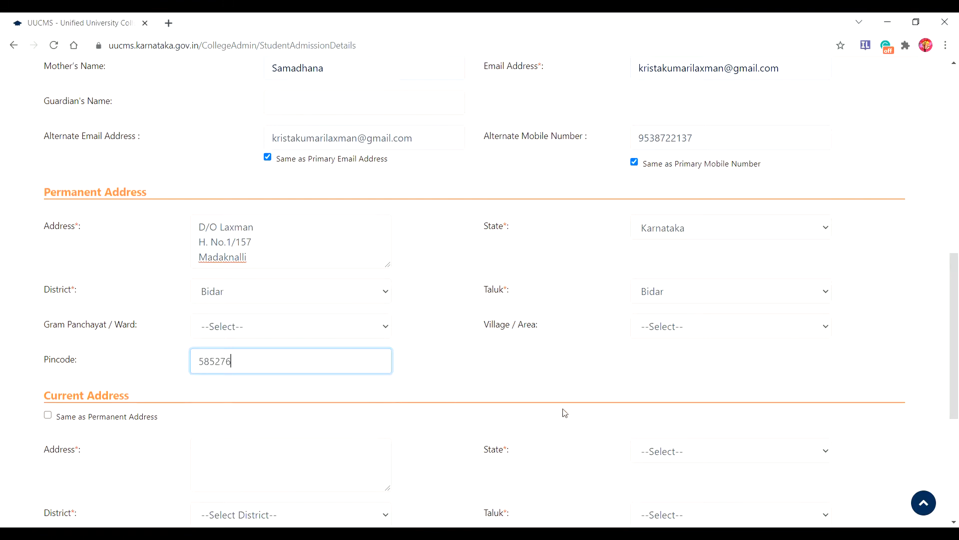
pyautogui.moveTo(946, 328); pyautogui.dragTo(945, 396)
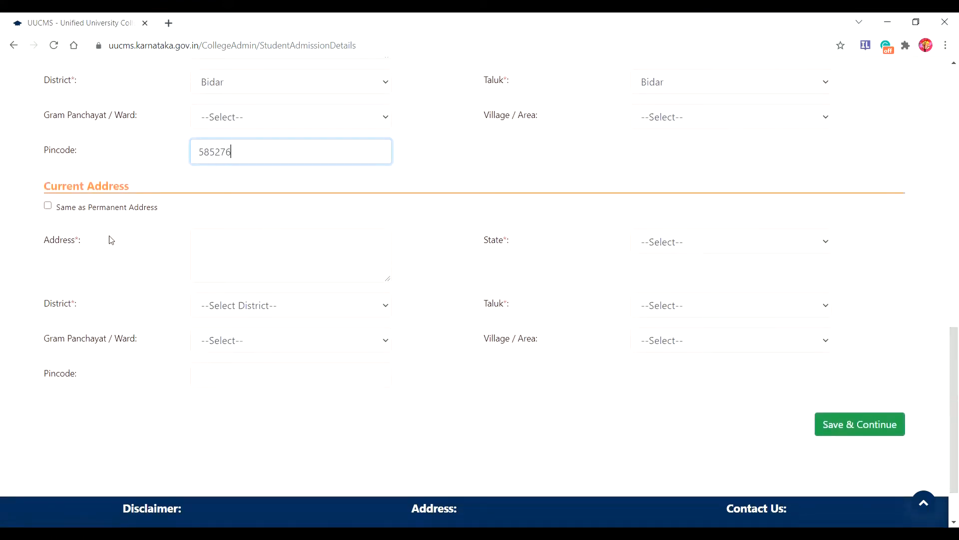
pyautogui.click(49, 208)
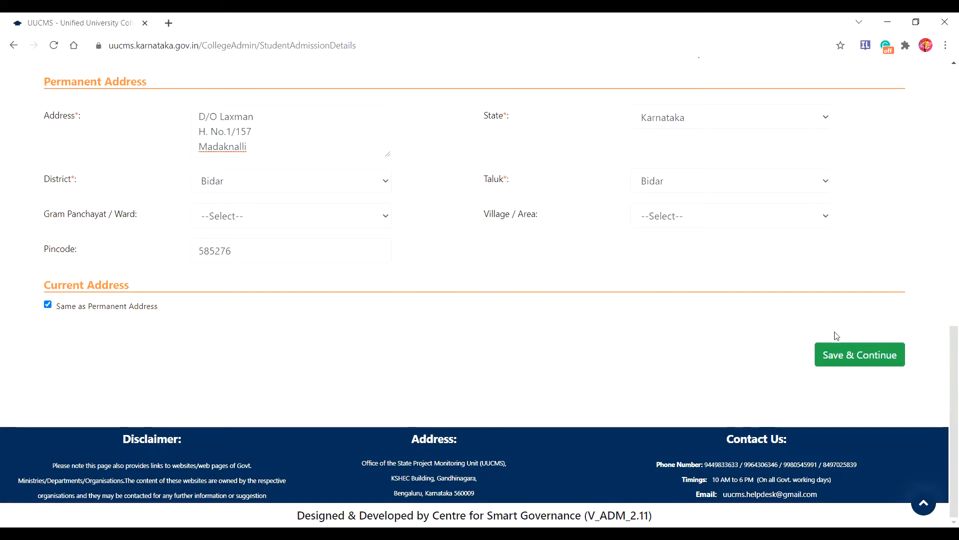
# Step: Save personal details, then set religion Hindu and category Scheduled Caste
pyautogui.click(856, 355)
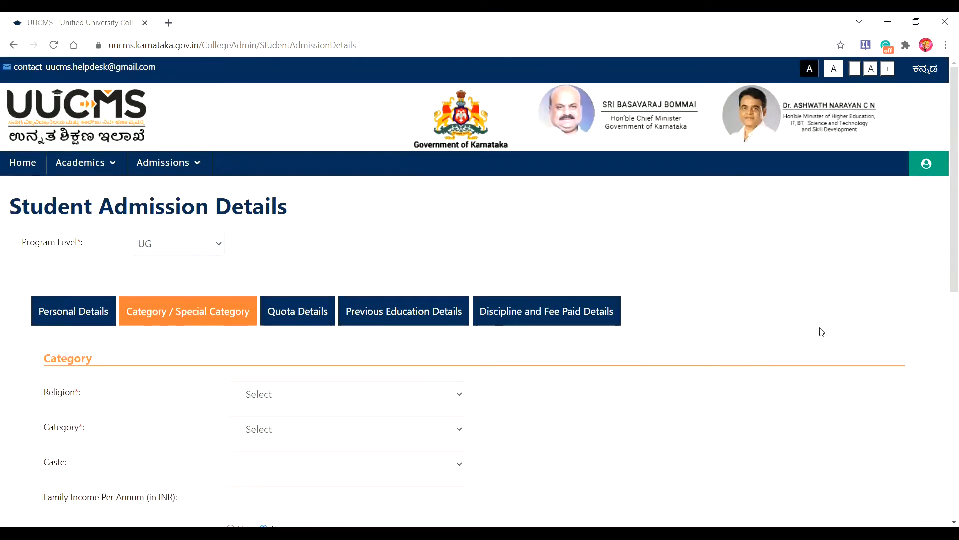
pyautogui.moveTo(945, 210); pyautogui.dragTo(944, 306)
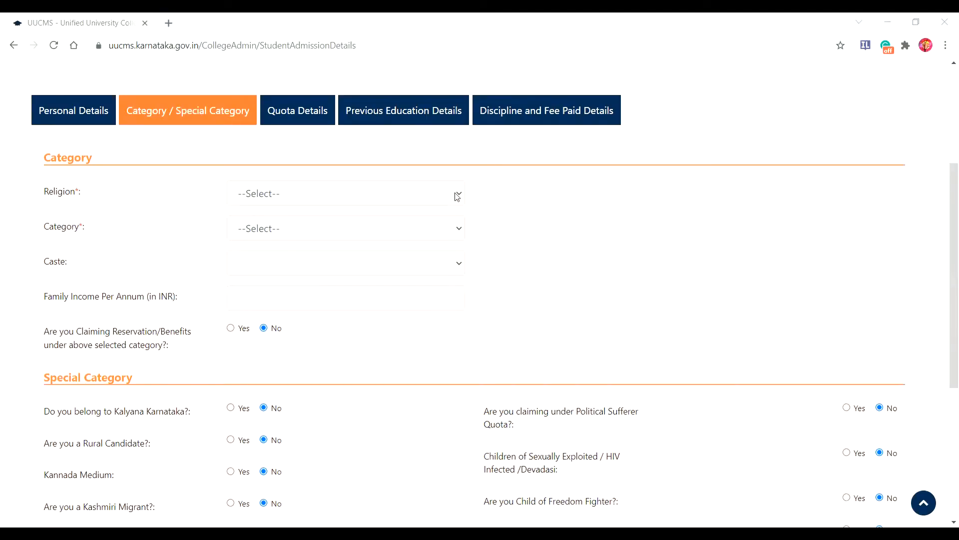
pyautogui.click(457, 197)
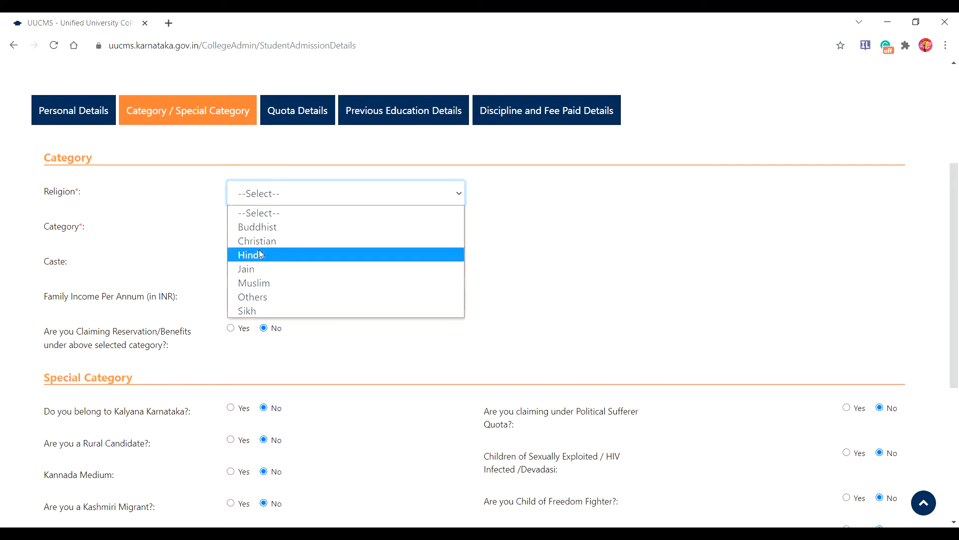
pyautogui.press('Return')
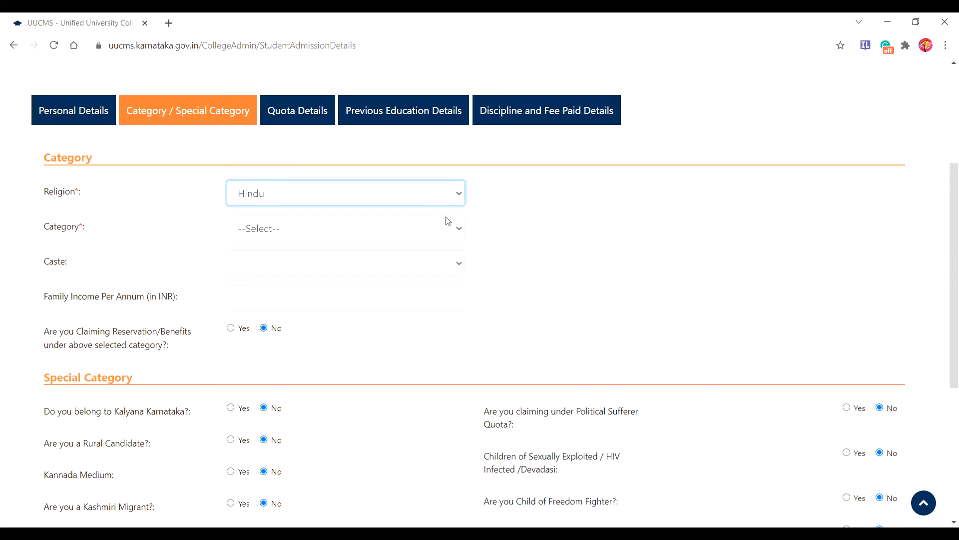
pyautogui.click(458, 233)
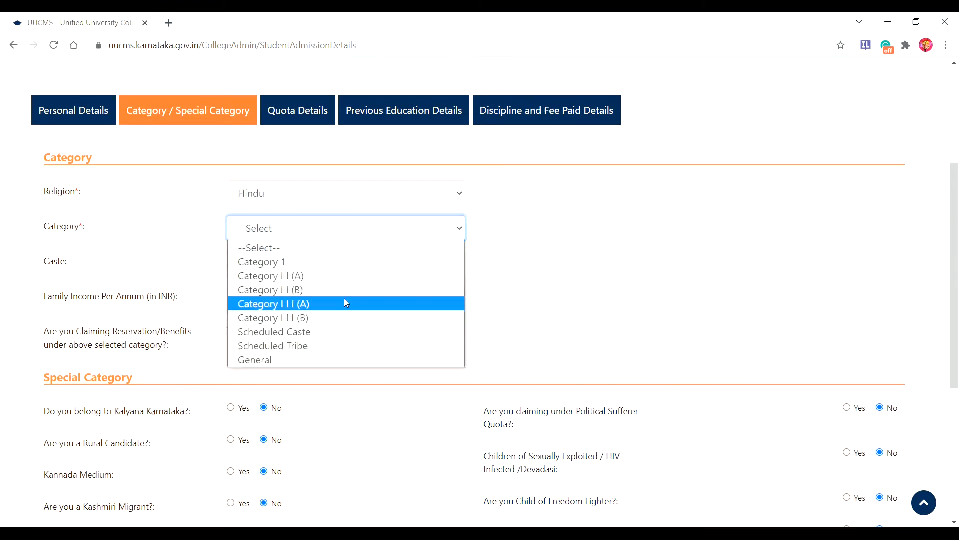
pyautogui.click(305, 332)
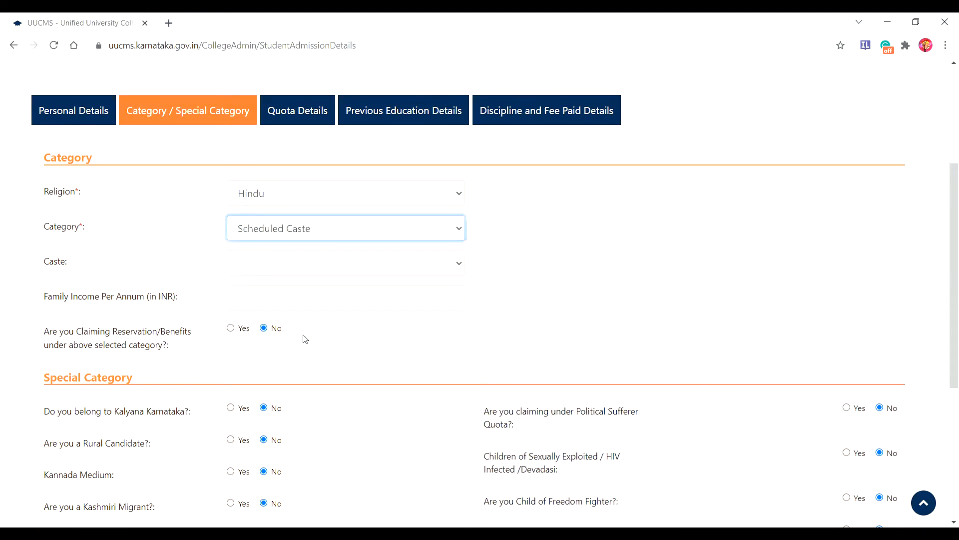
# Step: Choose caste Madiga, enter family income 35000, and save the category details
pyautogui.click(459, 265)
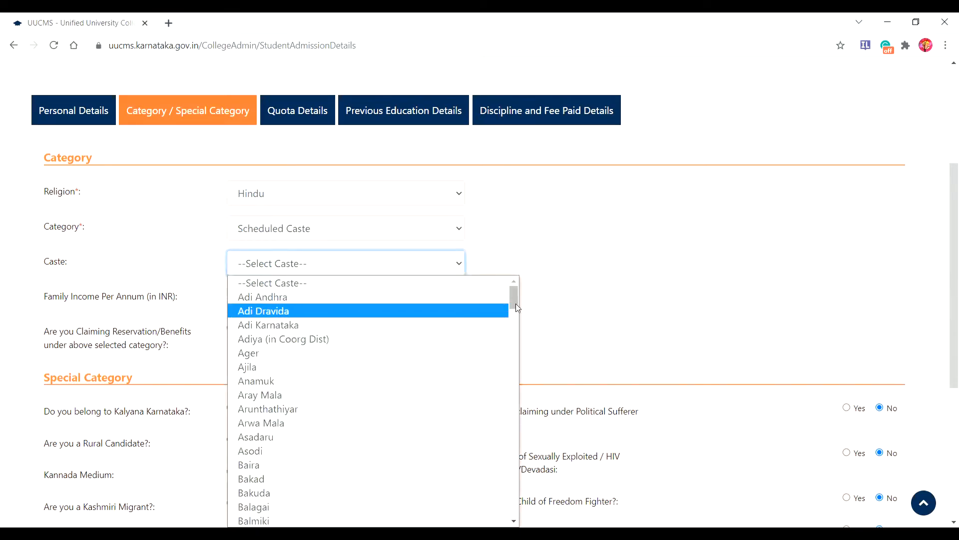
pyautogui.moveTo(515, 301); pyautogui.dragTo(496, 431)
pyautogui.scroll(-1, 497, 430)
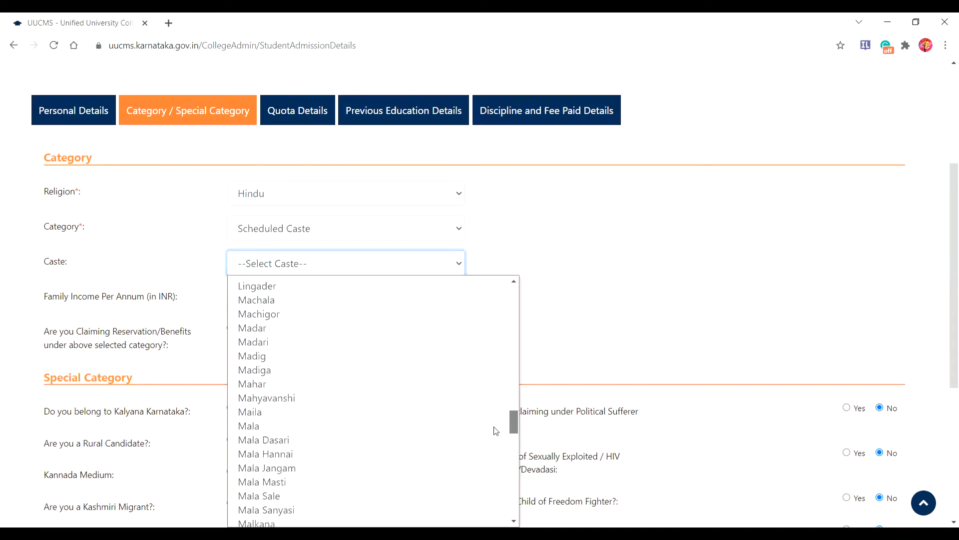
pyautogui.click(269, 374)
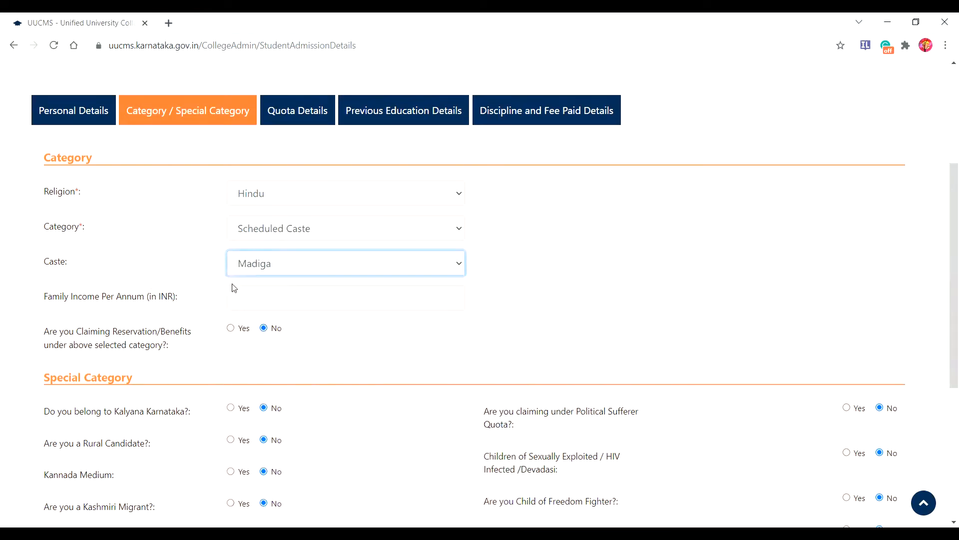
pyautogui.click(250, 292)
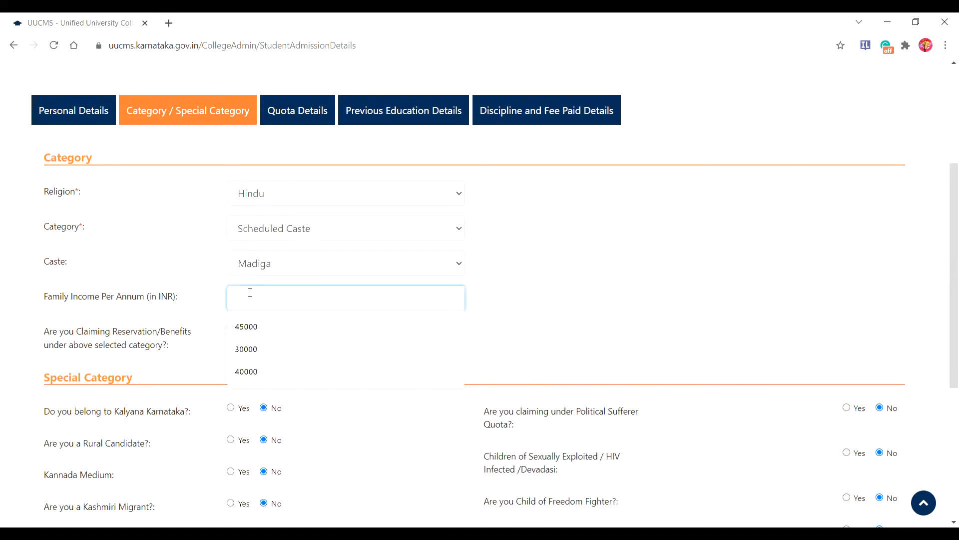
pyautogui.write('35')
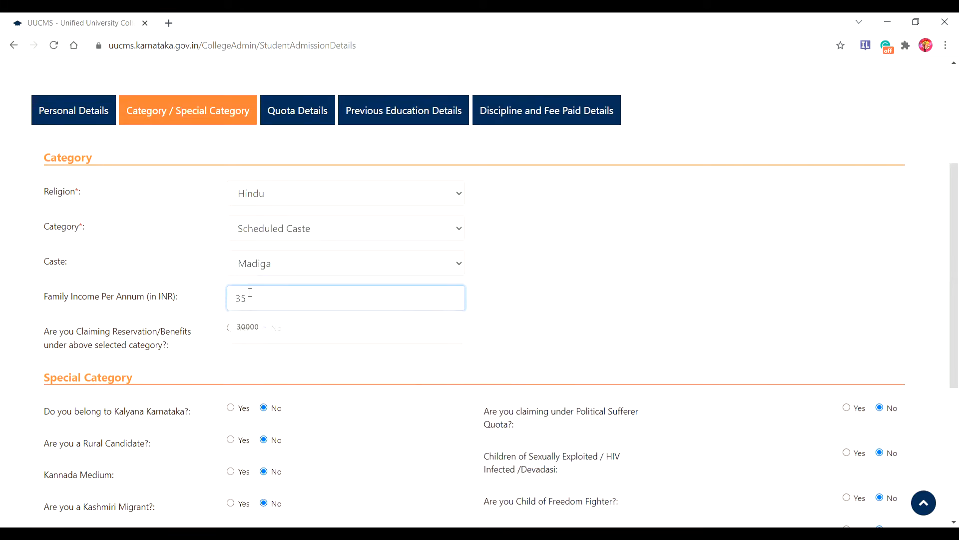
pyautogui.write('000')
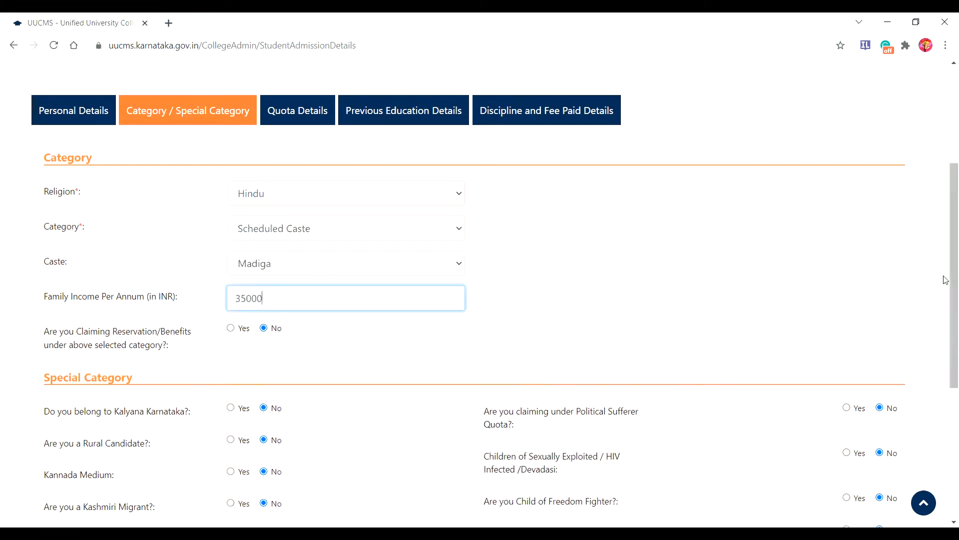
pyautogui.moveTo(945, 280); pyautogui.dragTo(936, 427)
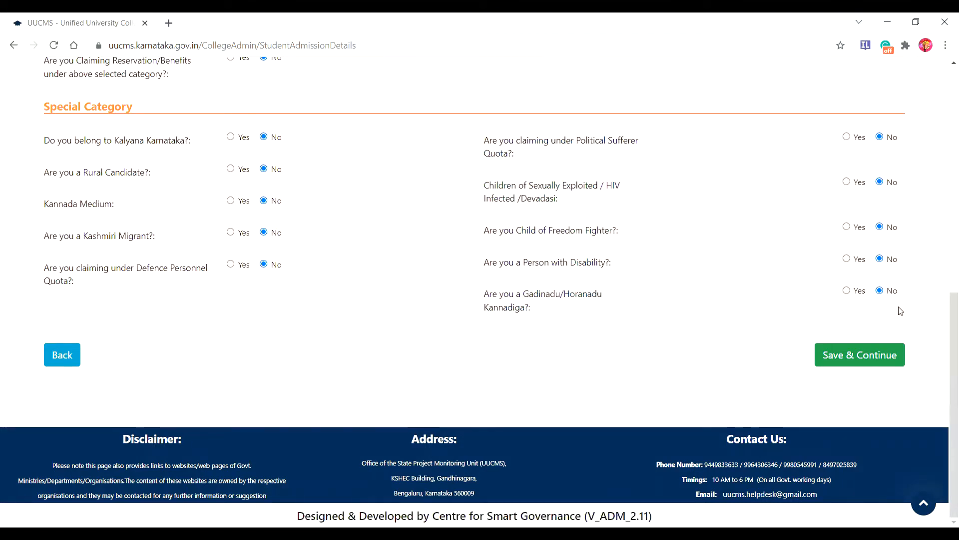
pyautogui.click(862, 356)
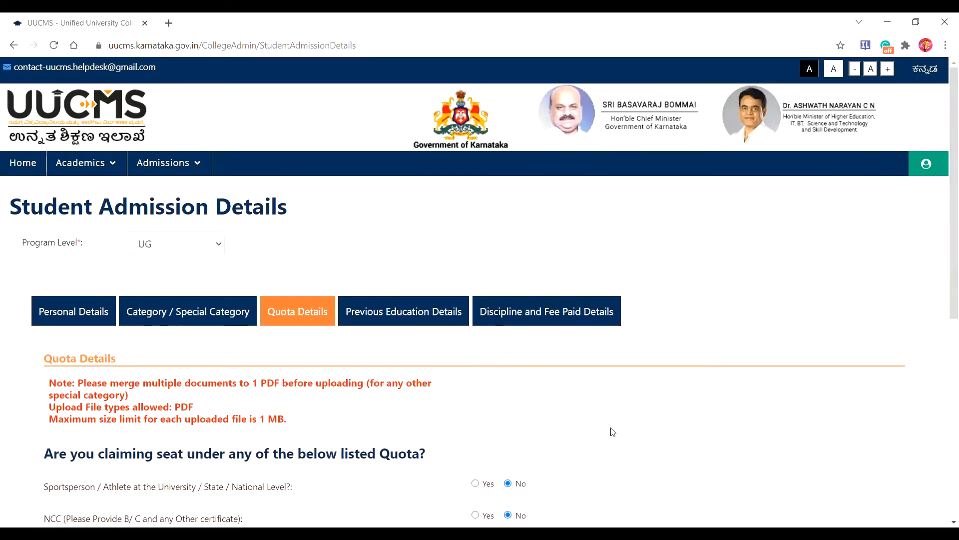
# Step: Leave every quota question at No and save the Quota Details
pyautogui.scroll(-7, 614, 432)
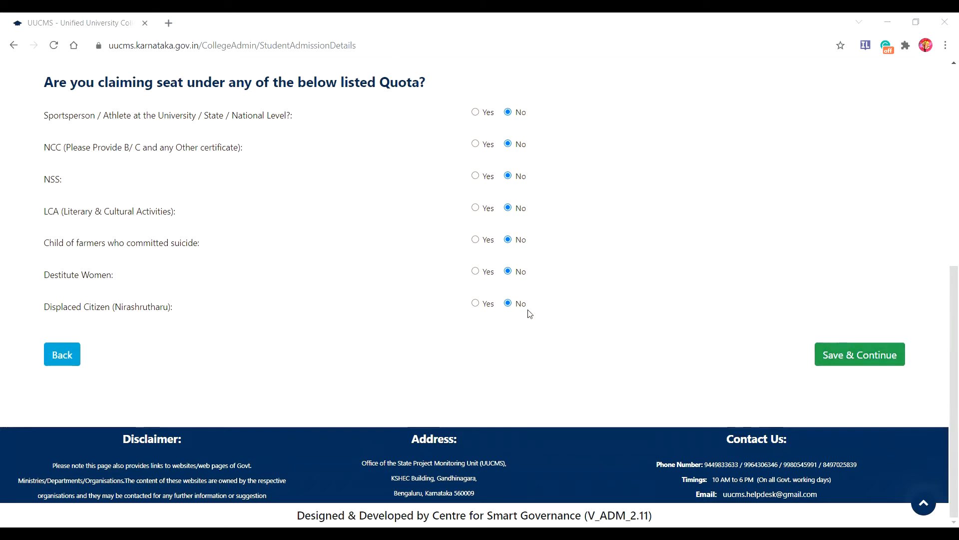
pyautogui.click(858, 356)
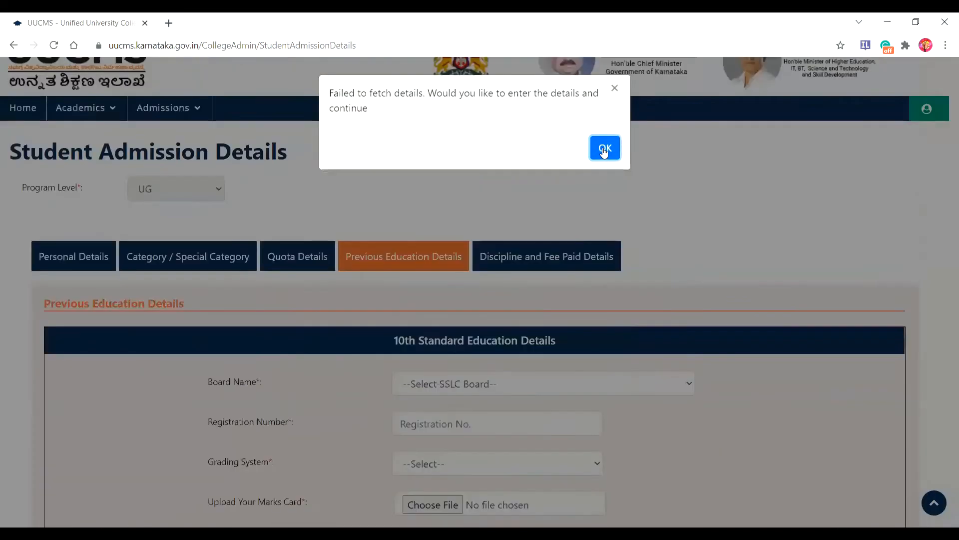
# Step: Dismiss the failed-to-fetch notice and set the 10th board to Karnataka Secondary Education Examination Board
pyautogui.click(604, 149)
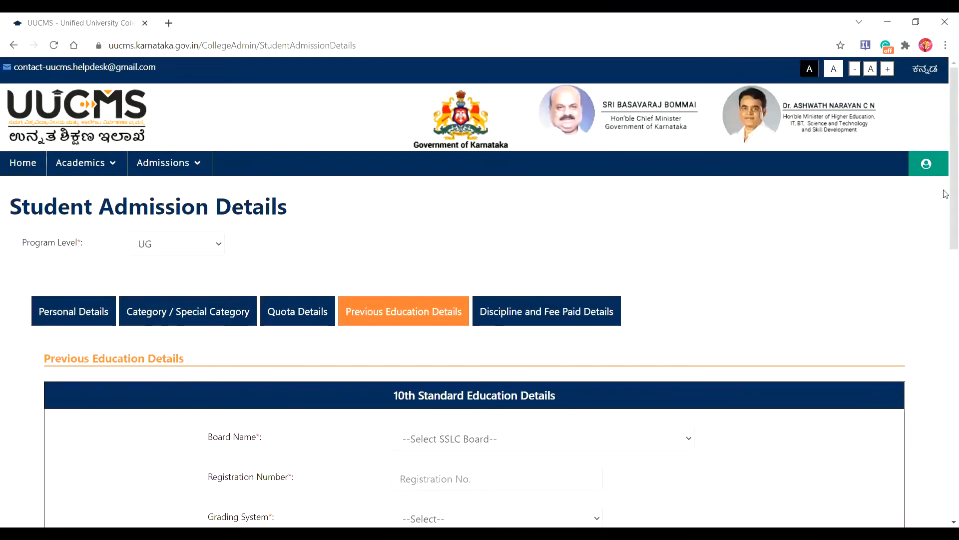
pyautogui.moveTo(946, 199); pyautogui.dragTo(946, 309)
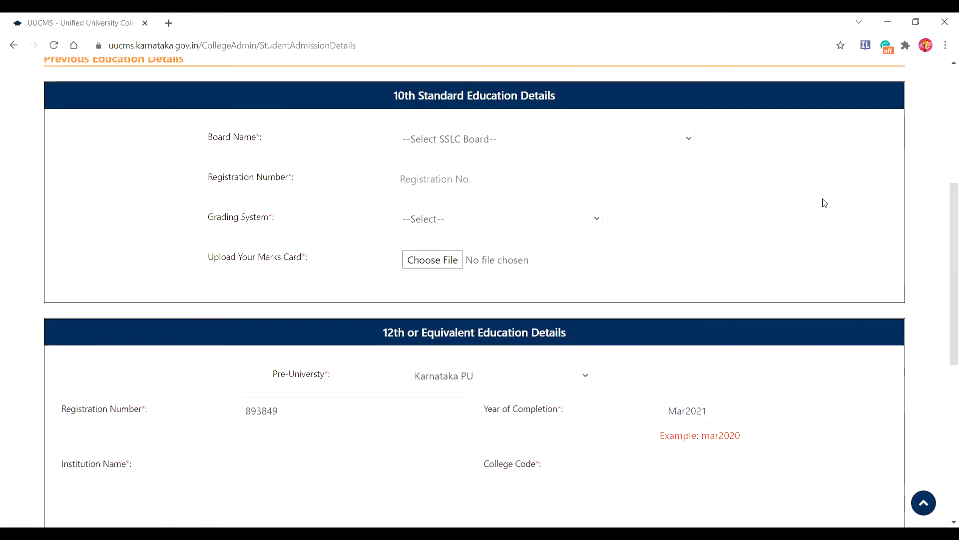
pyautogui.click(692, 140)
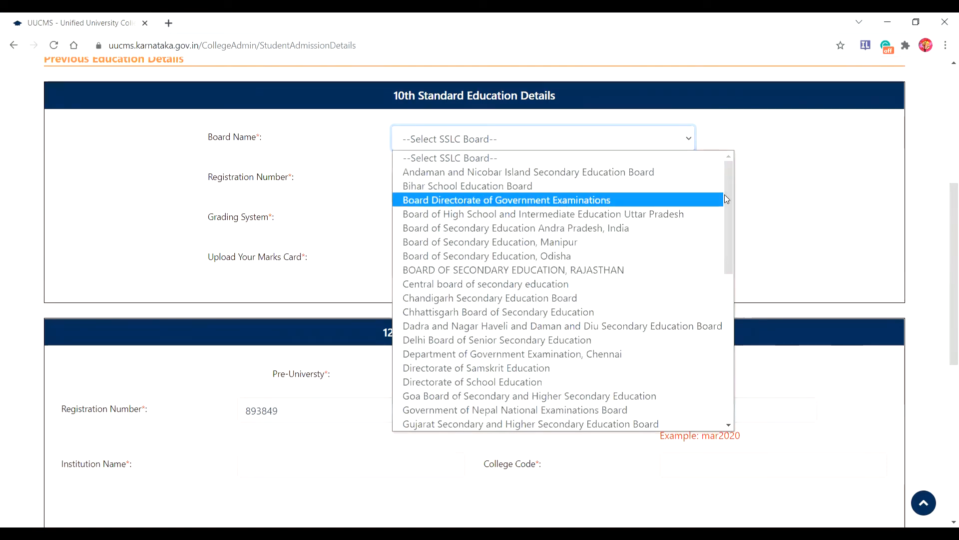
pyautogui.scroll(-1, 727, 224)
pyautogui.scroll(-4, 728, 229)
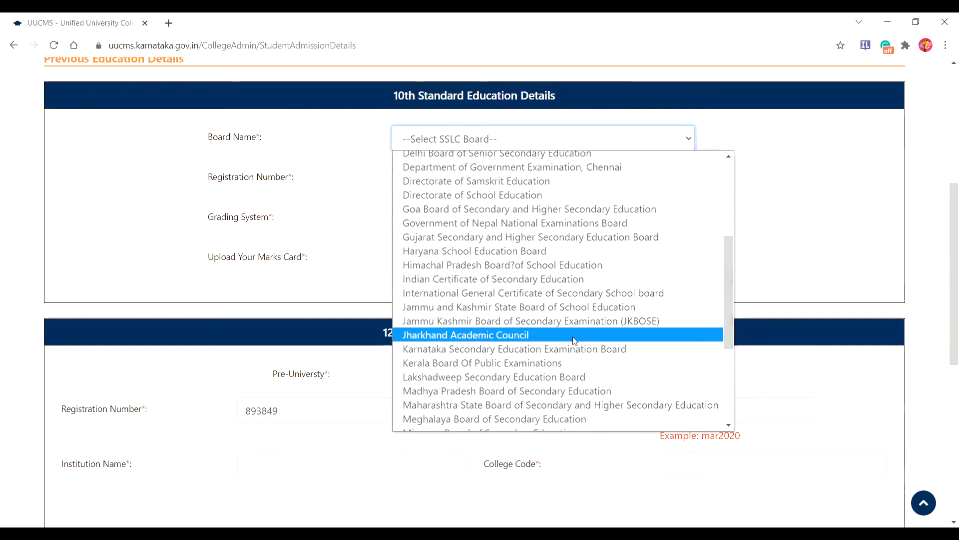
pyautogui.click(568, 349)
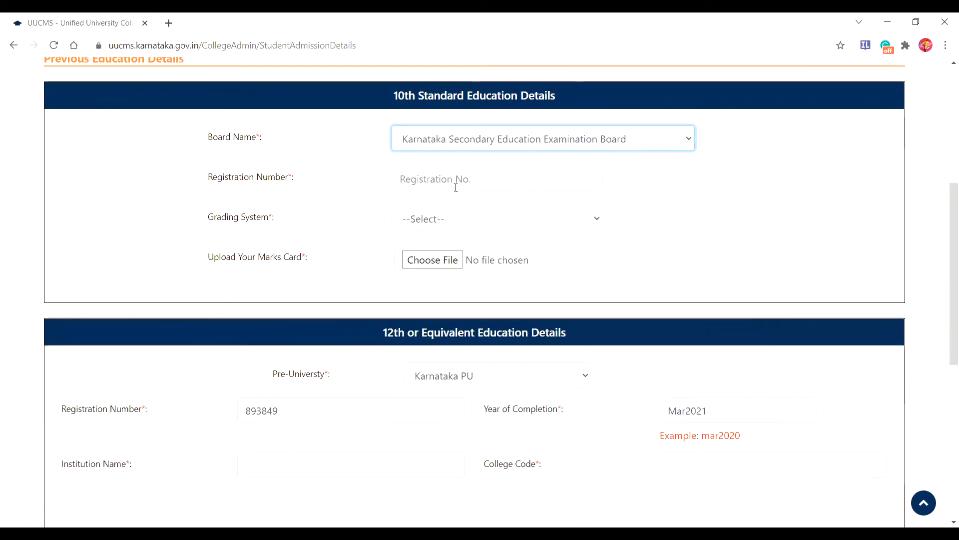
pyautogui.click(409, 179)
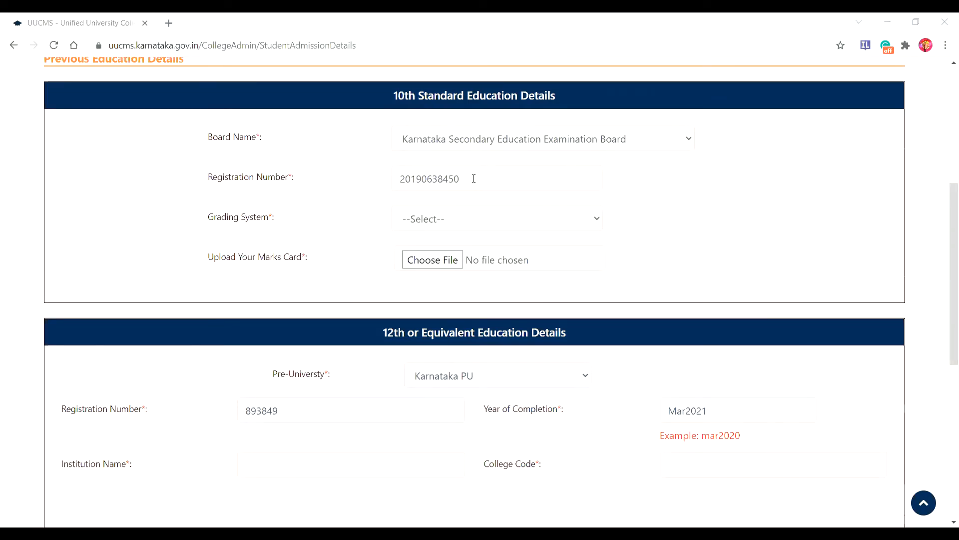
# Step: Select Absolute Percentage grading with 327 obtained of 625 maximum marks, then open the marks-card file picker
pyautogui.click(597, 220)
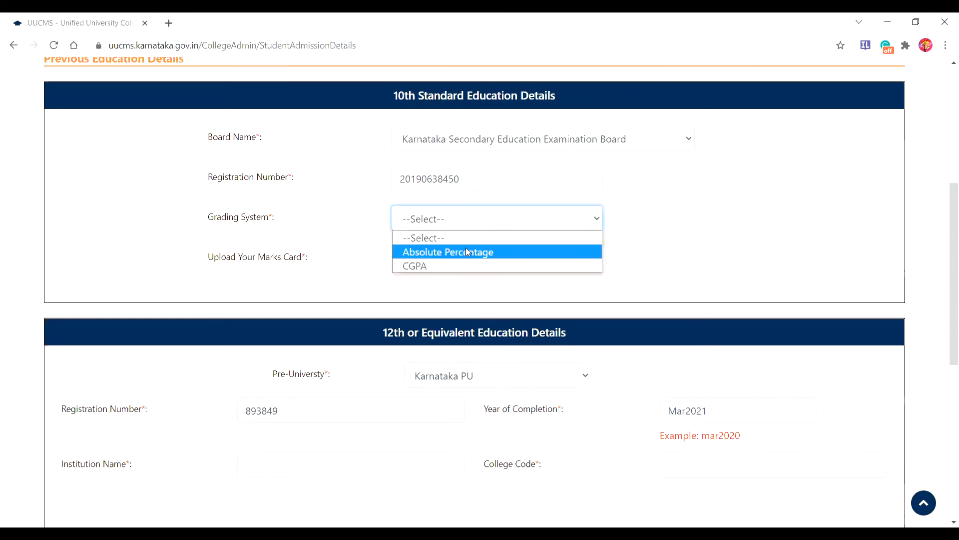
pyautogui.click(467, 251)
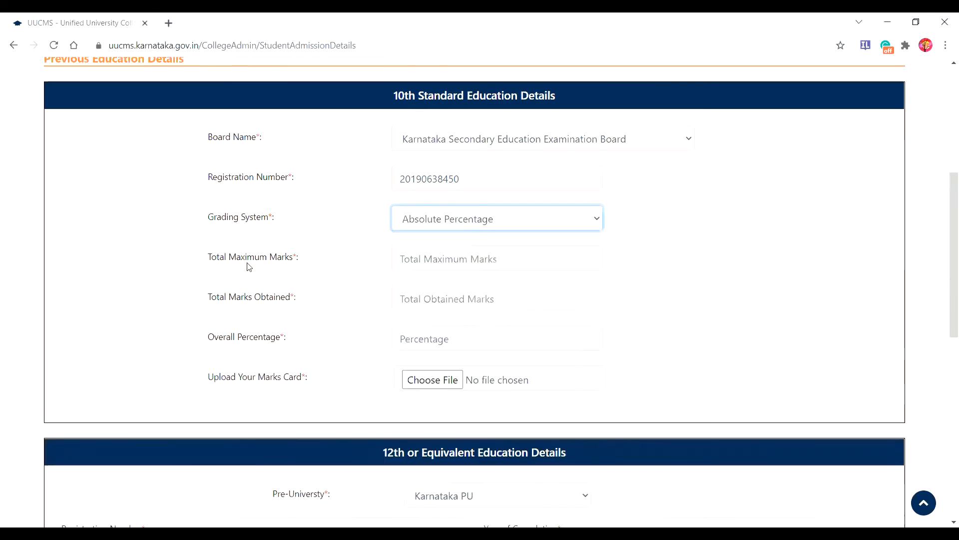
pyautogui.click(441, 259)
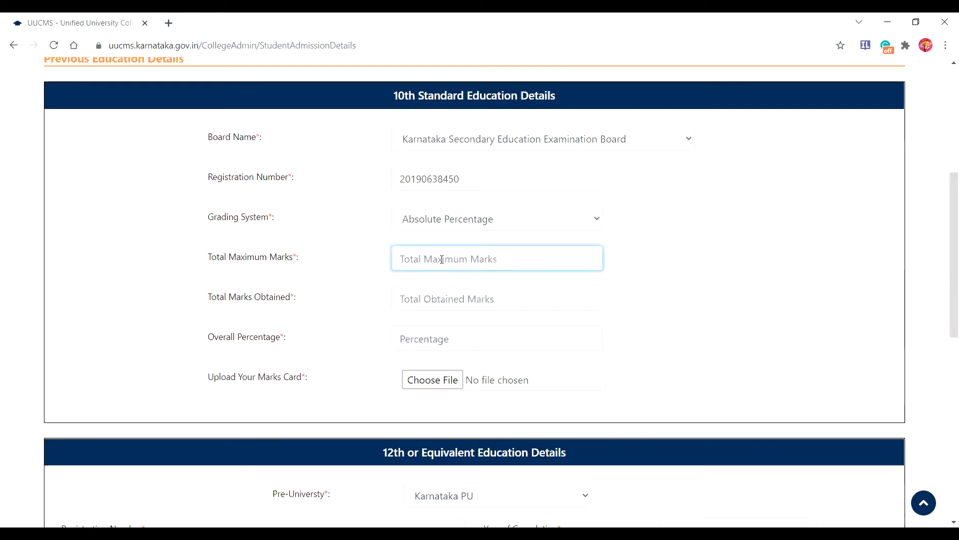
pyautogui.write('625')
pyautogui.click(422, 295)
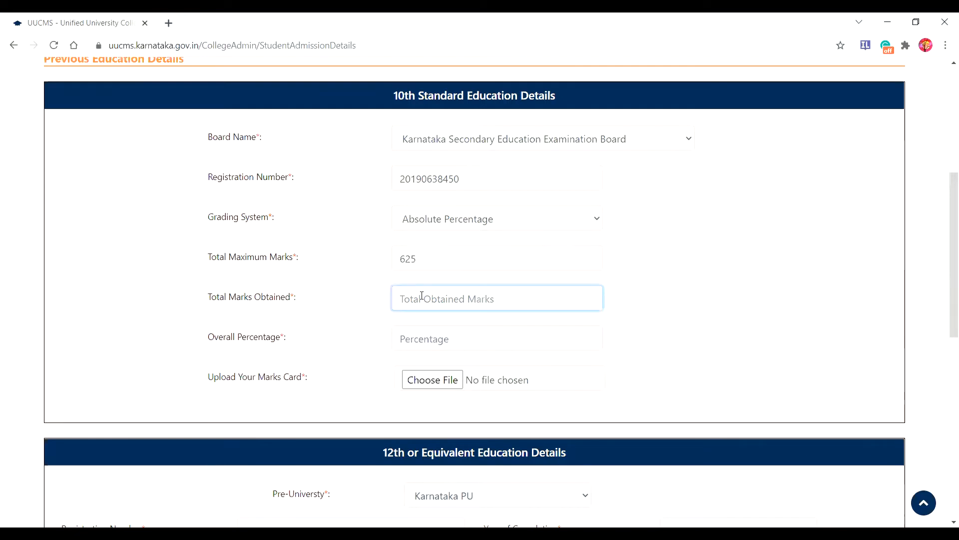
pyautogui.write('32')
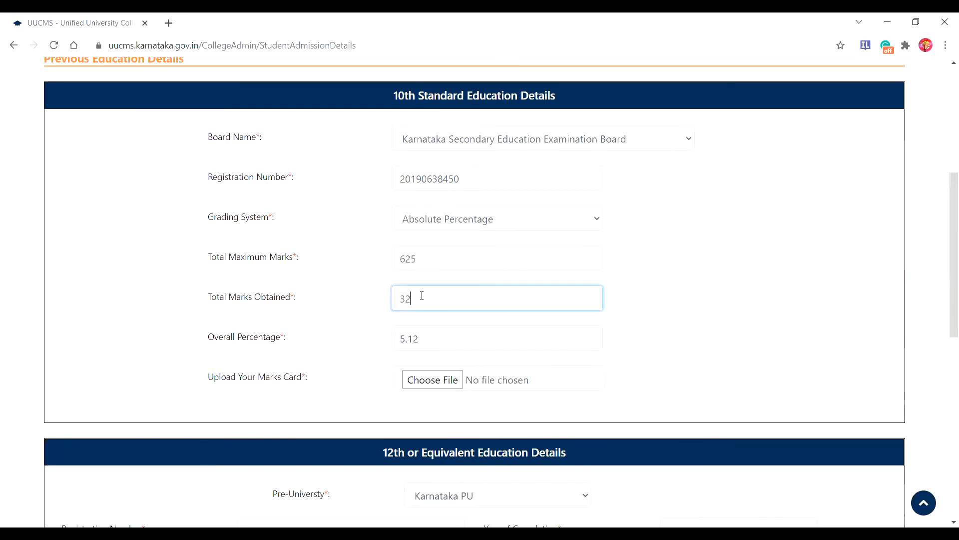
pyautogui.write('7')
pyautogui.click(421, 382)
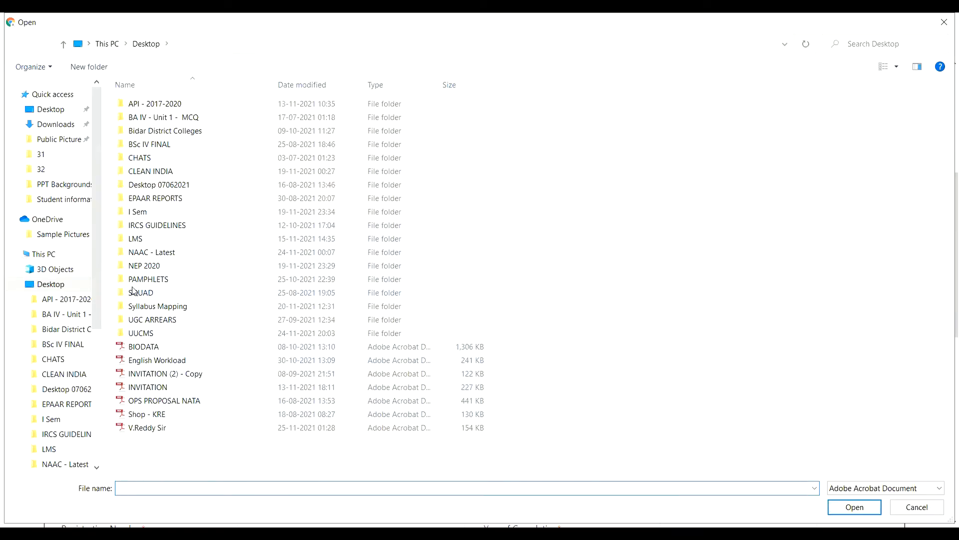
# Step: Attach 34 sslc.jpg from UUCMS > Student information > 34 as the 10th marks card, showing All Files
pyautogui.click(149, 333)
pyautogui.click(149, 333)
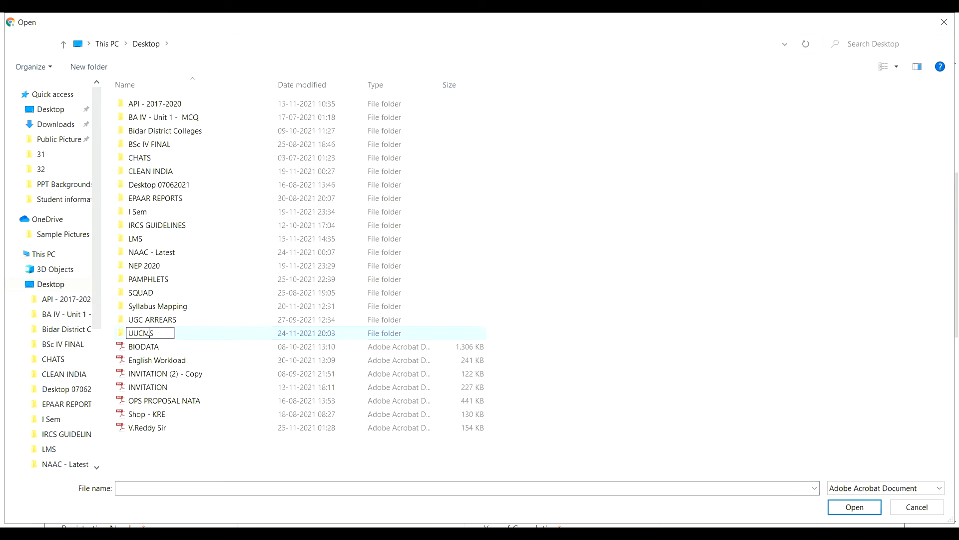
pyautogui.click(204, 334)
pyautogui.doubleClick(207, 336)
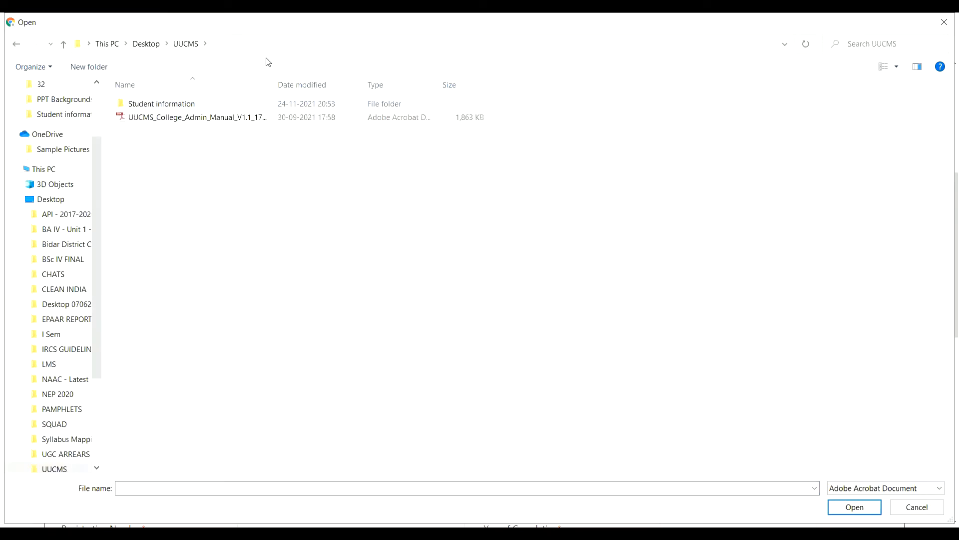
pyautogui.doubleClick(184, 110)
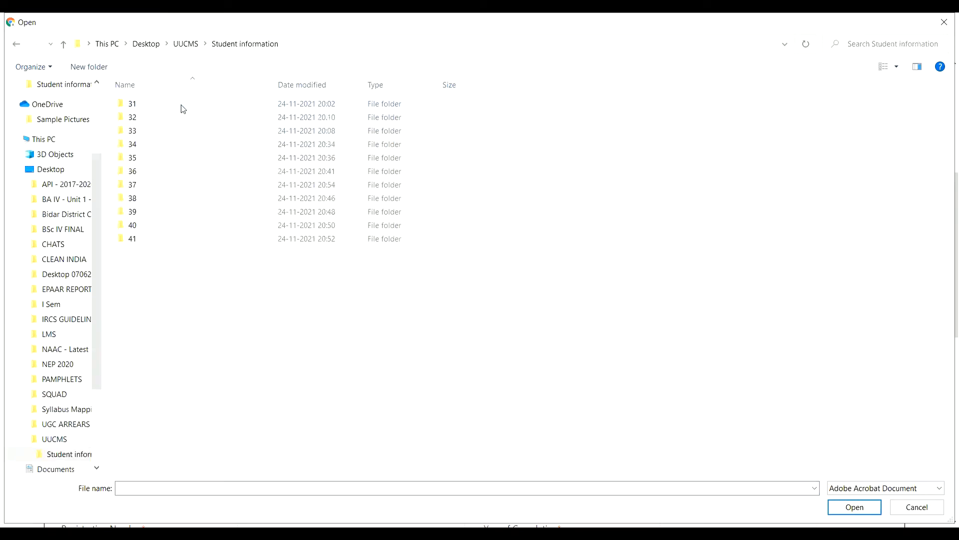
pyautogui.doubleClick(142, 145)
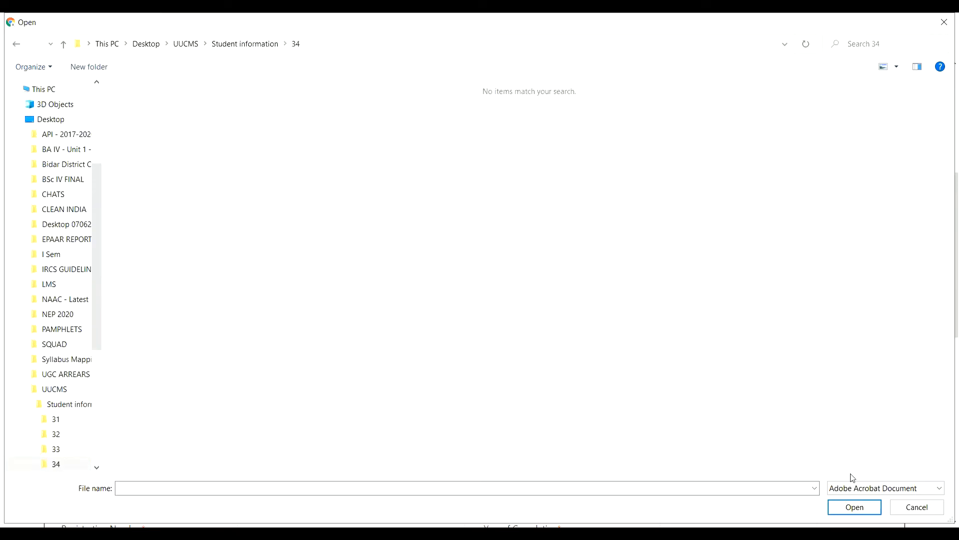
pyautogui.click(937, 488)
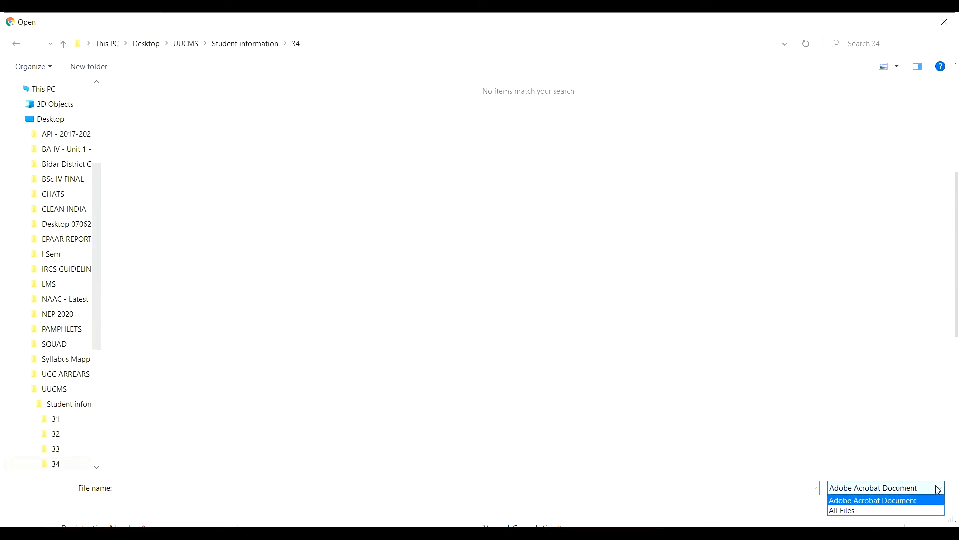
pyautogui.press('Down')
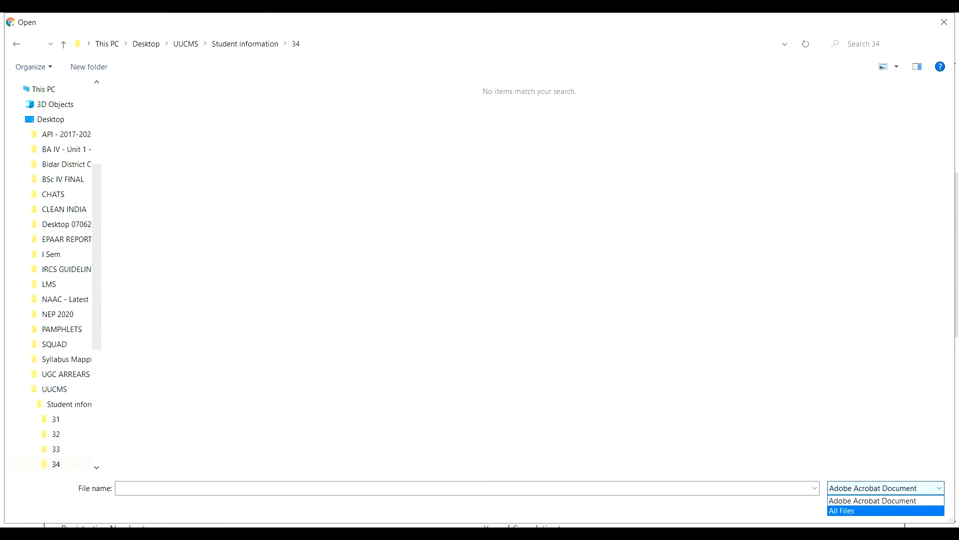
pyautogui.press('Return')
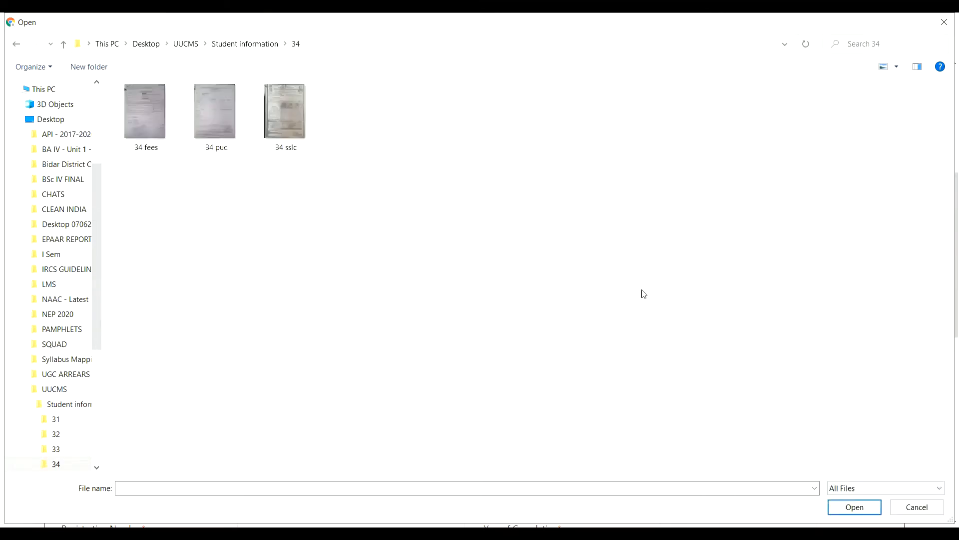
pyautogui.click(292, 123)
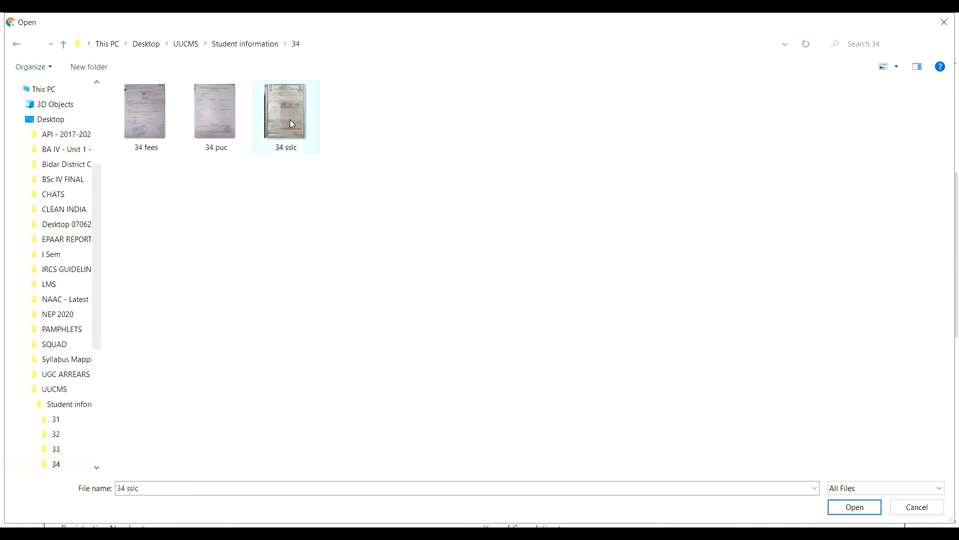
pyautogui.click(862, 510)
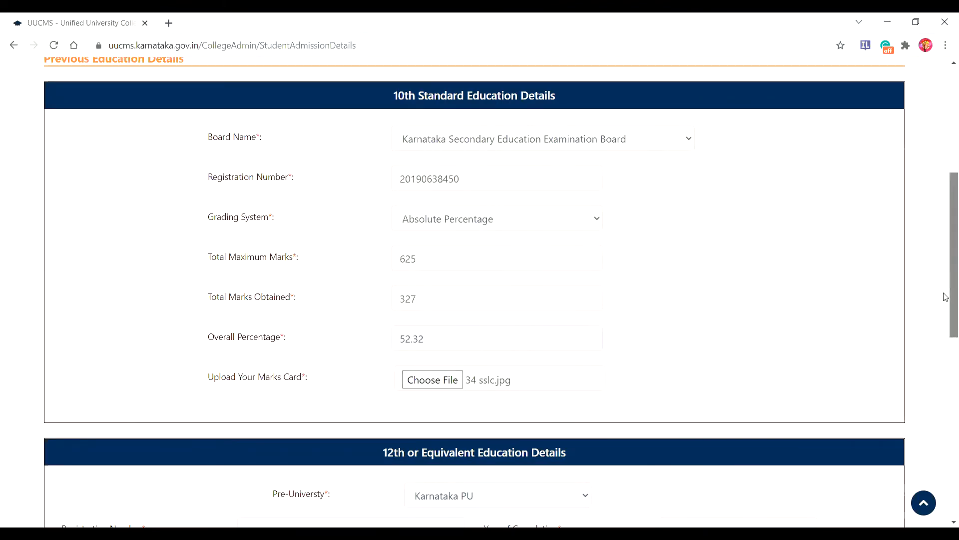
# Step: Enter the previous institution name, recapitalising college so it reads 'Government PU Cllege Mandaknalli'
pyautogui.moveTo(947, 299); pyautogui.dragTo(941, 463)
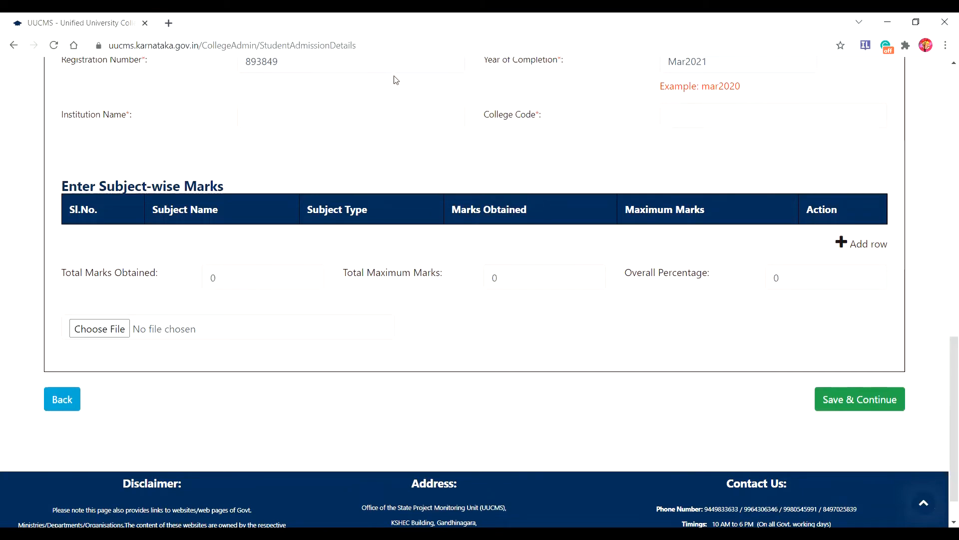
pyautogui.click(264, 118)
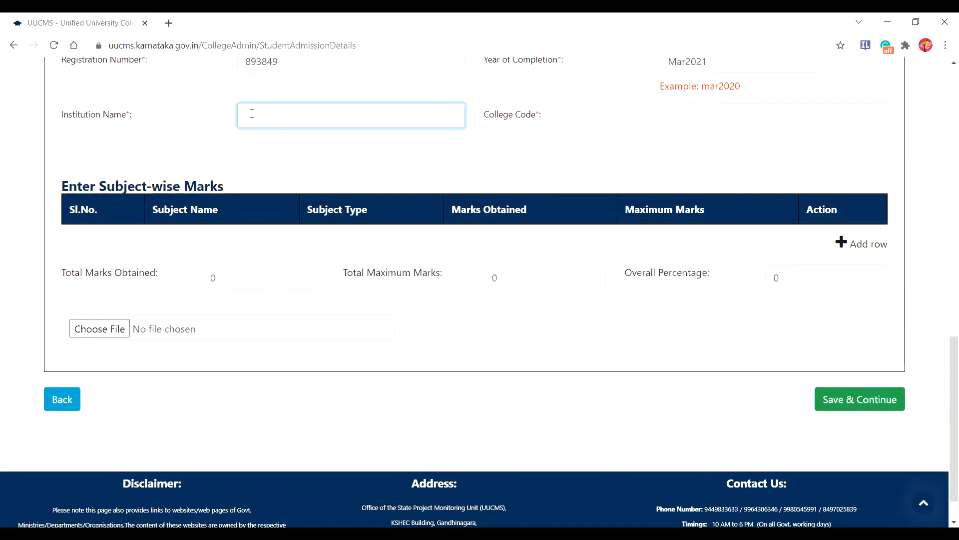
pyautogui.write('Government PU college Ma')
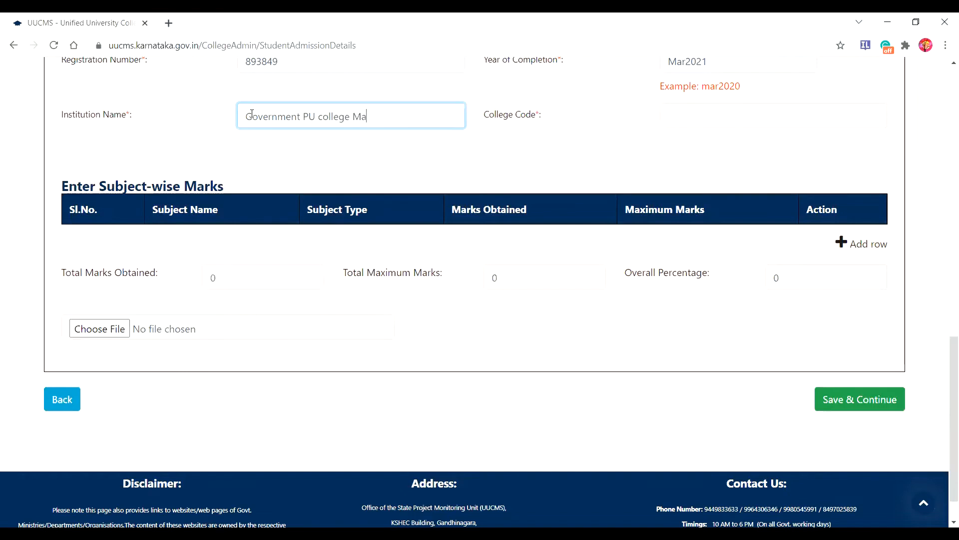
pyautogui.write('ndaknalli')
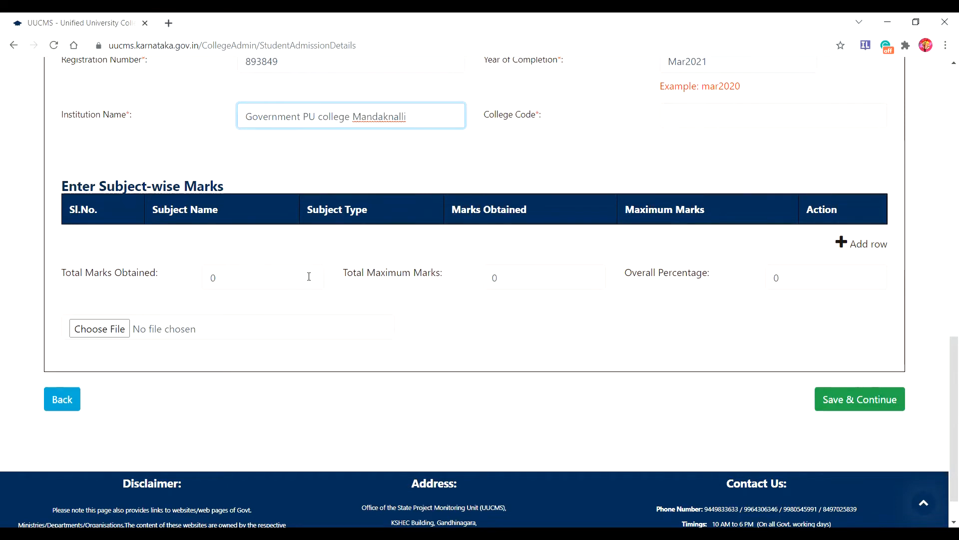
pyautogui.click(322, 116)
pyautogui.press('BackSpace')
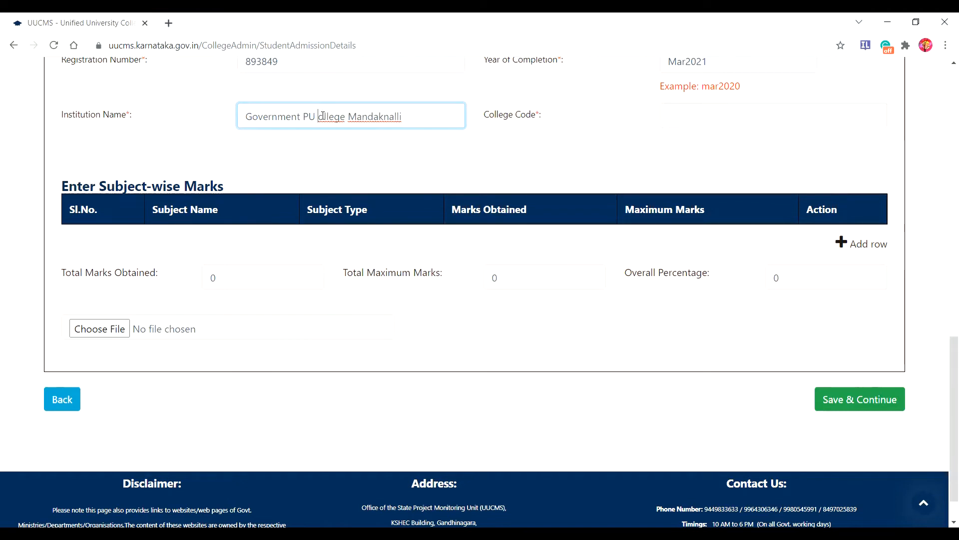
pyautogui.press('Delete')
pyautogui.write('C')
pyautogui.click(231, 275)
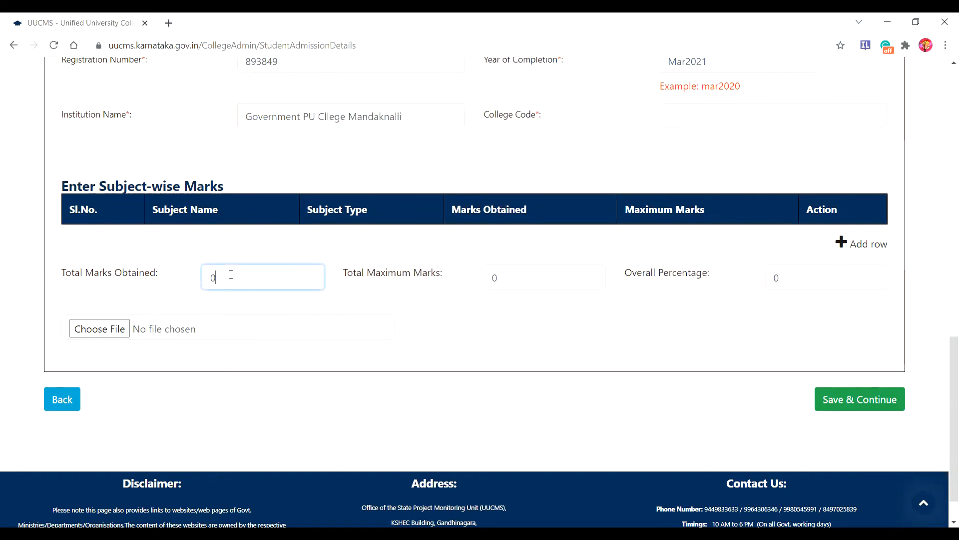
# Step: Add a first subject row: Kannada, Language, 54 obtained out of 100
pyautogui.click(845, 244)
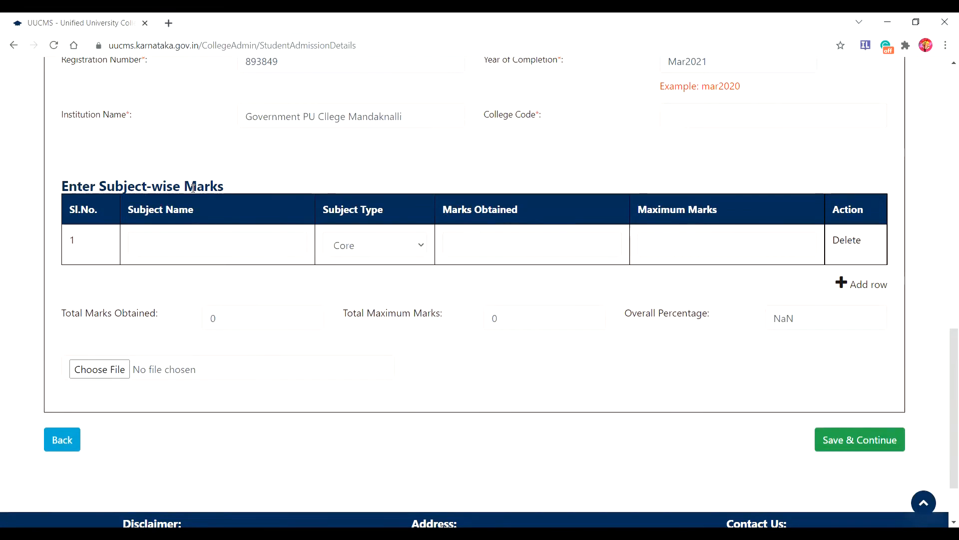
pyautogui.click(156, 245)
pyautogui.write('K')
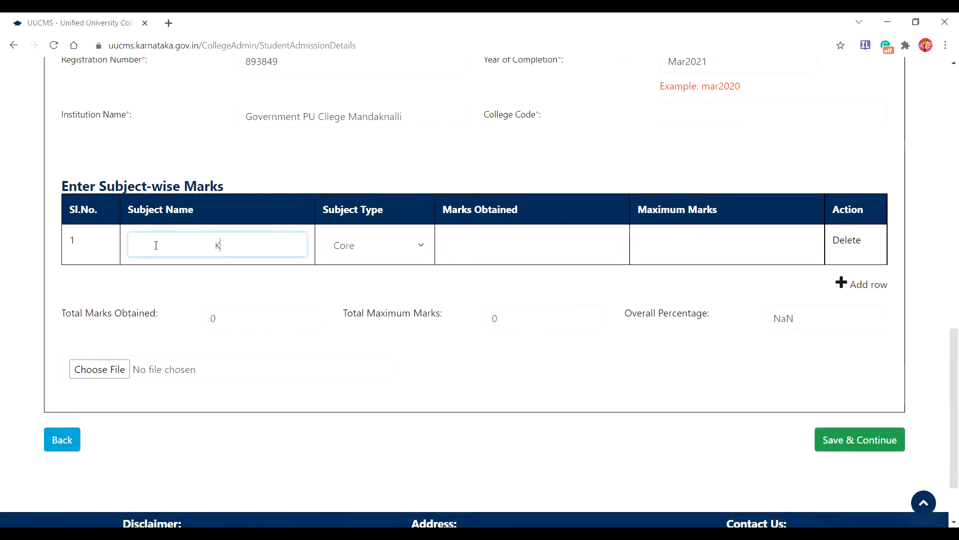
pyautogui.write('annada')
pyautogui.click(419, 249)
pyautogui.click(384, 280)
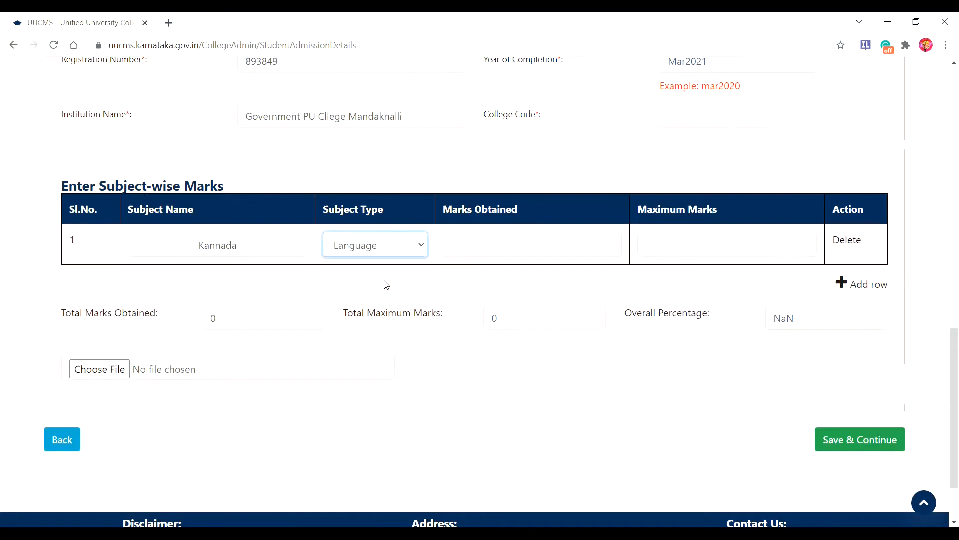
pyautogui.click(539, 245)
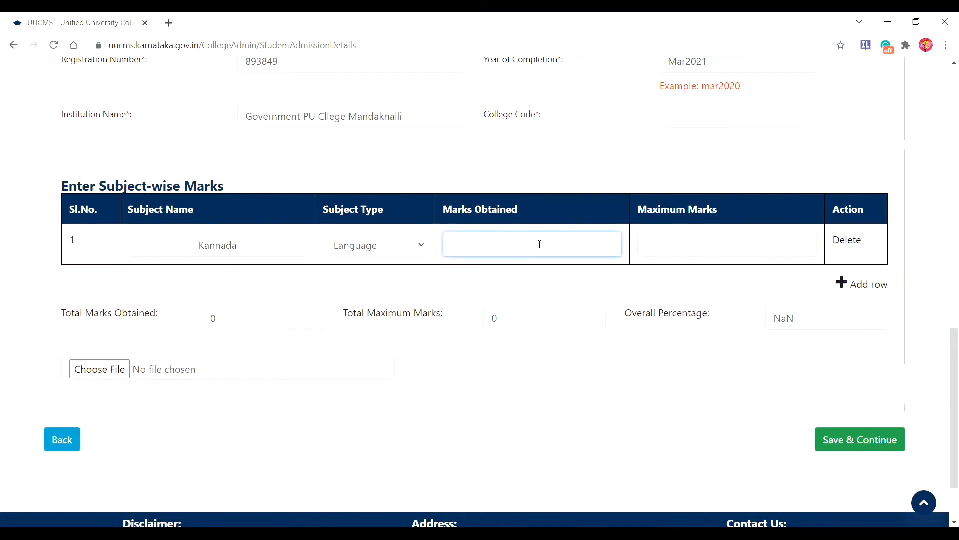
pyautogui.write('54')
pyautogui.click(663, 243)
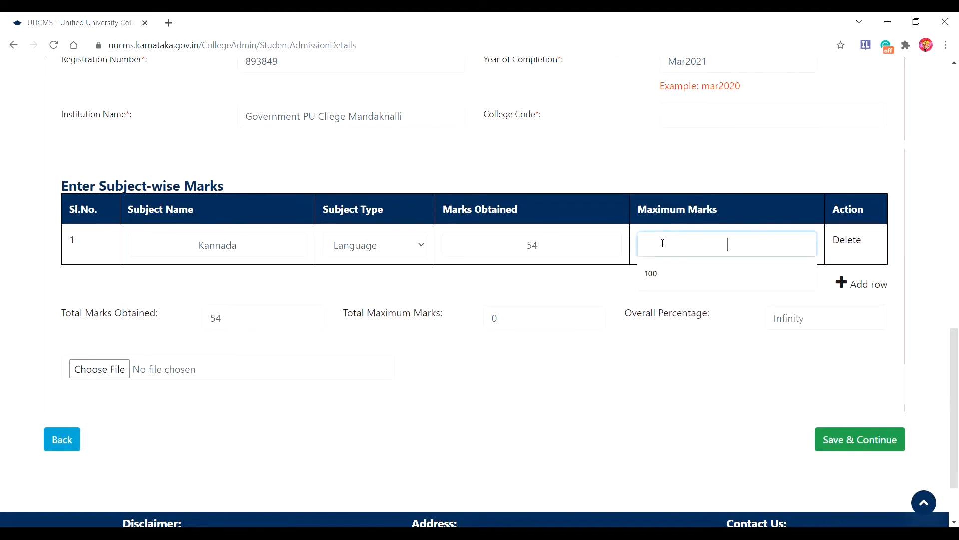
pyautogui.click(661, 274)
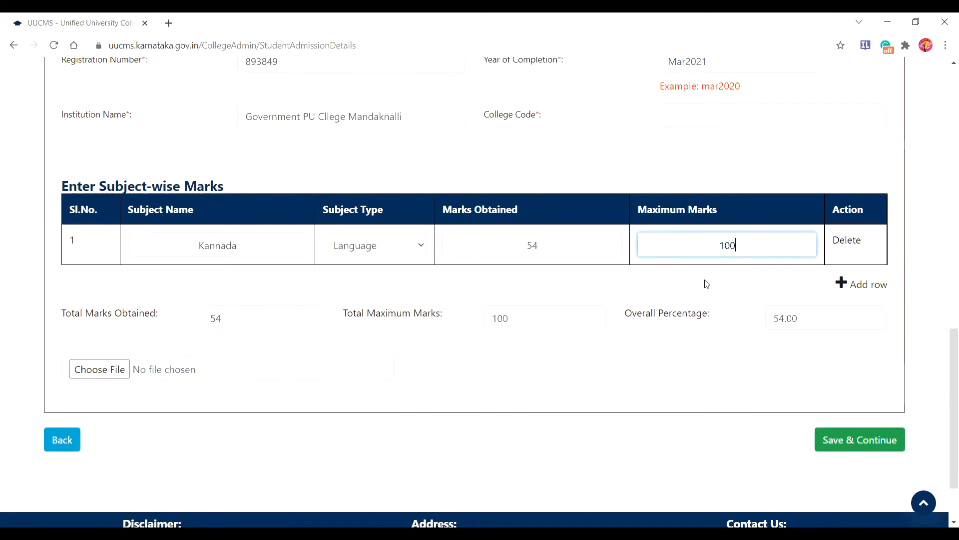
# Step: Add an English row (Language, 57 out of 100), then add an empty third row
pyautogui.click(865, 284)
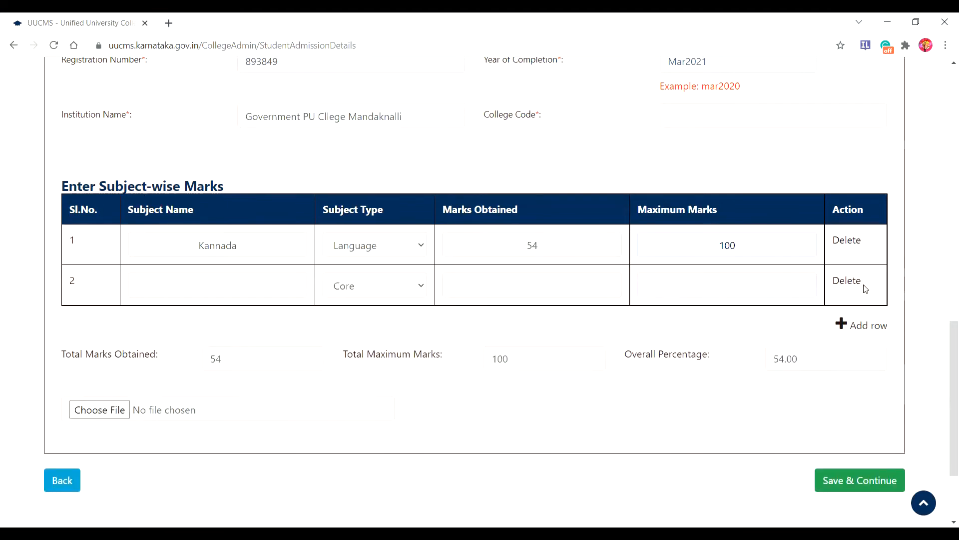
pyautogui.click(219, 286)
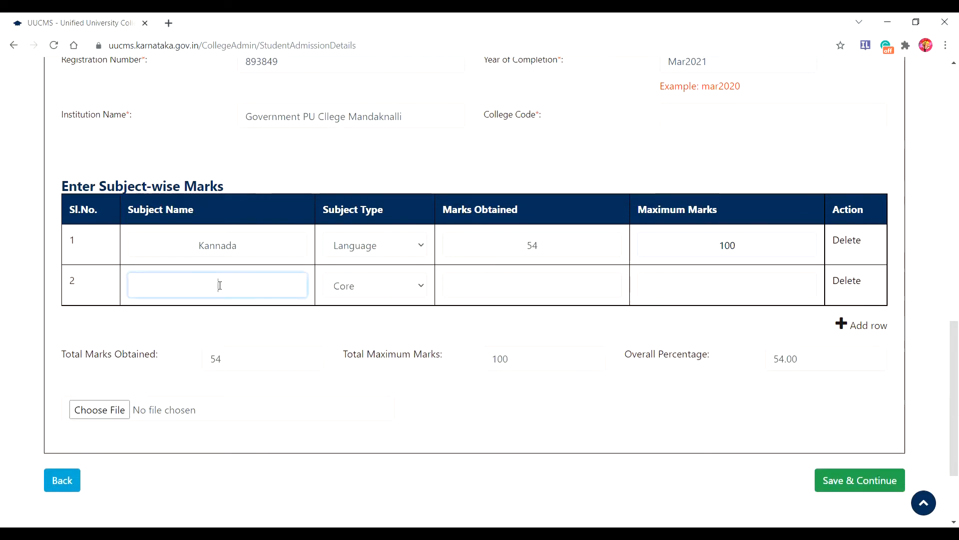
pyautogui.write('English')
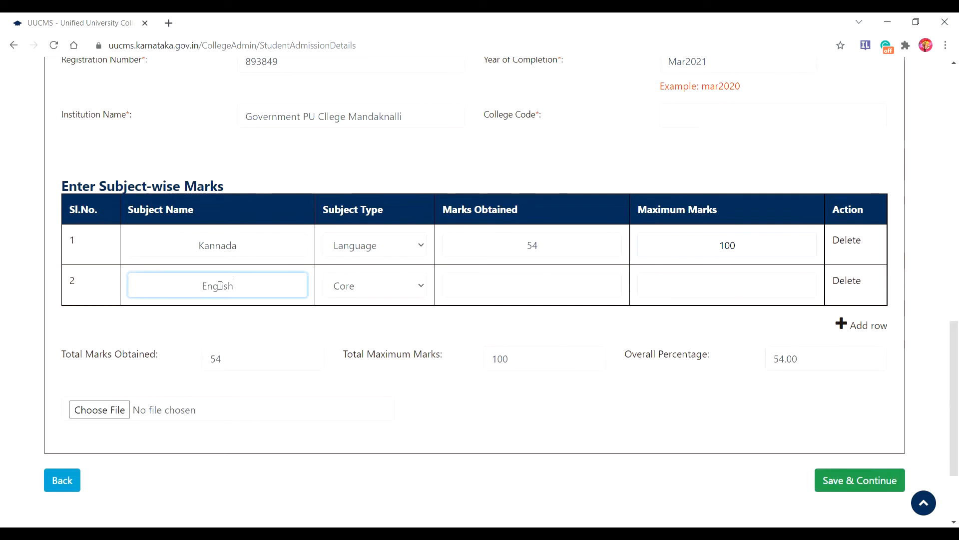
pyautogui.click(420, 286)
pyautogui.click(393, 319)
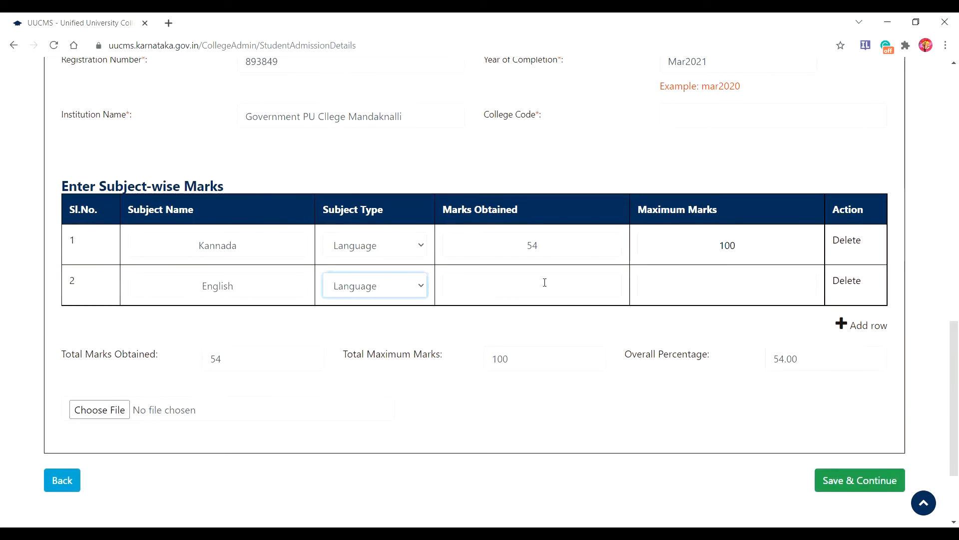
pyautogui.click(544, 282)
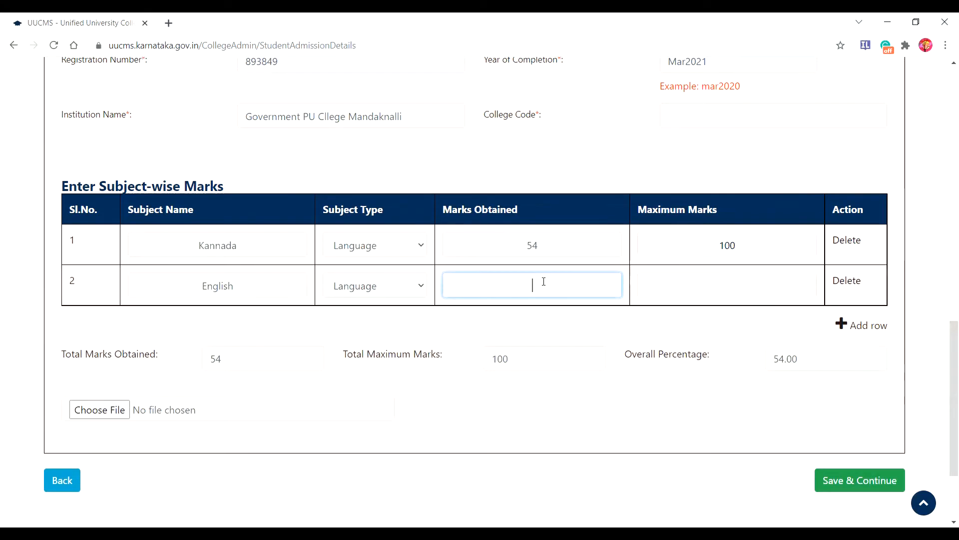
pyautogui.write('51')
pyautogui.press('BackSpace')
pyautogui.write('7')
pyautogui.click(729, 289)
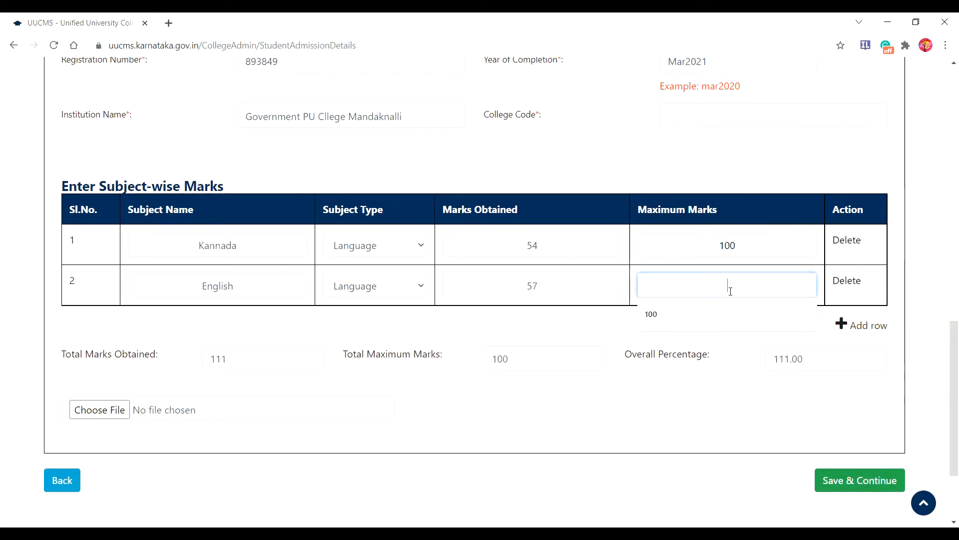
pyautogui.click(652, 320)
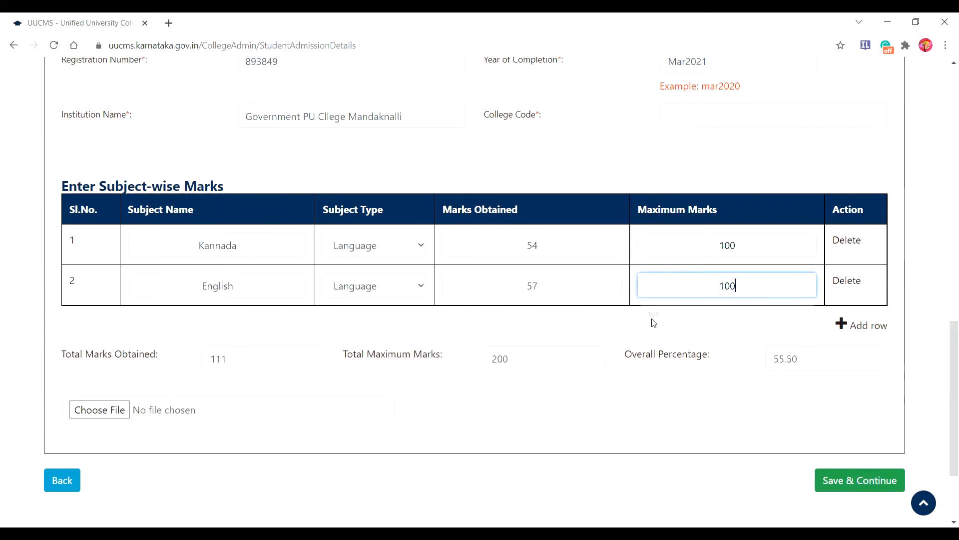
pyautogui.click(842, 325)
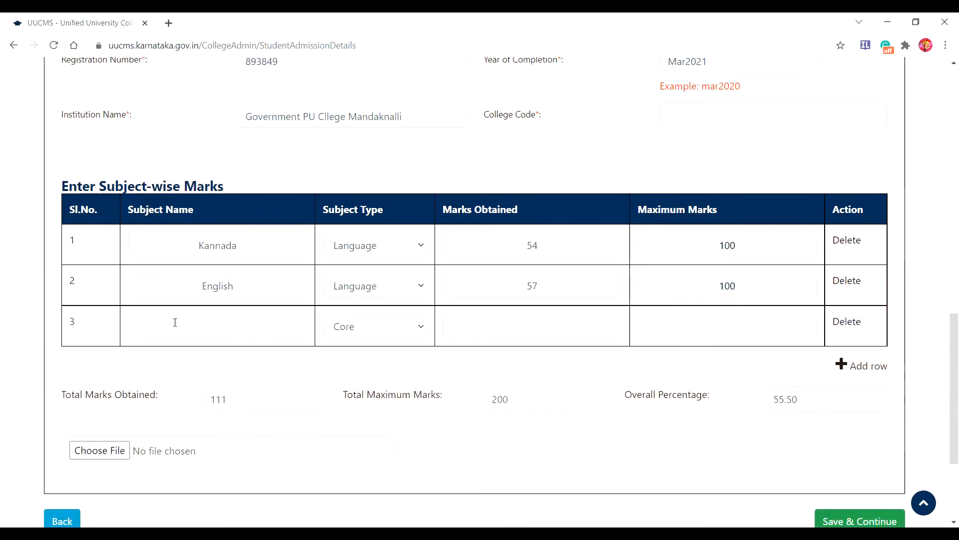
# Step: Fill row 3 with History, Core, 51 obtained out of 100
pyautogui.click(246, 314)
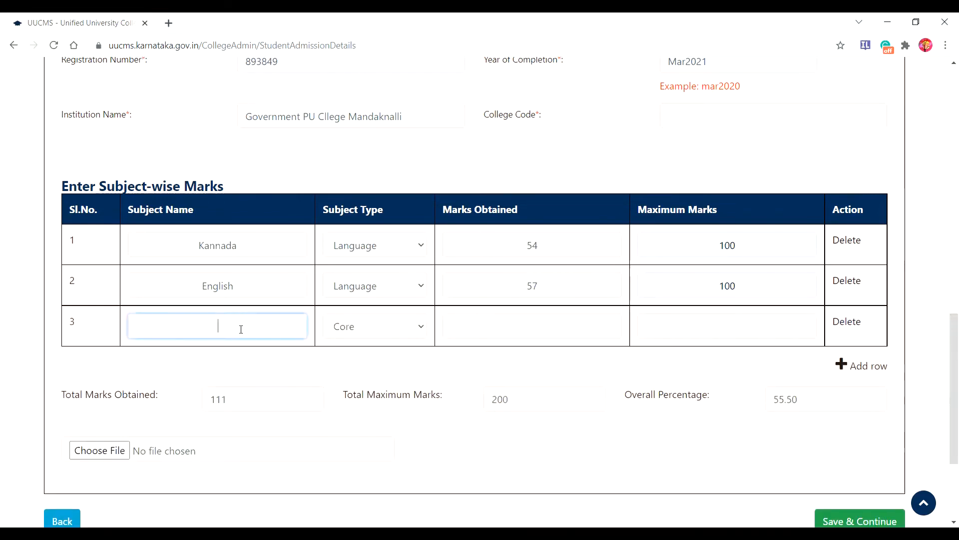
pyautogui.write('History')
pyautogui.click(541, 328)
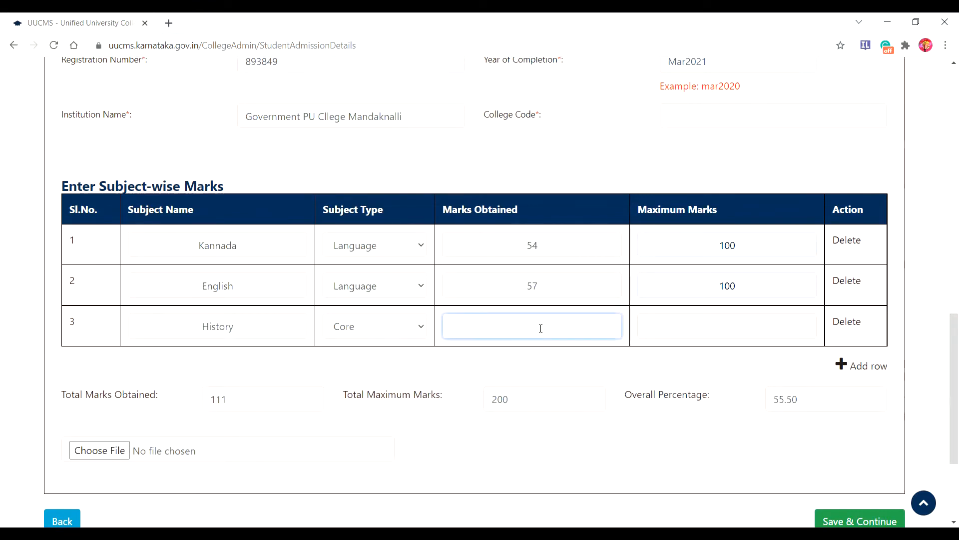
pyautogui.write('51')
pyautogui.click(739, 324)
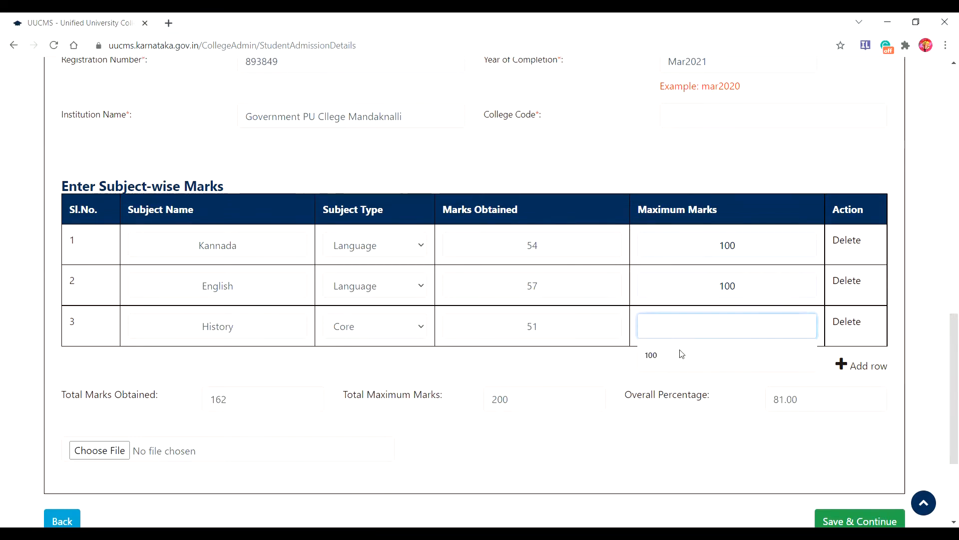
pyautogui.click(657, 357)
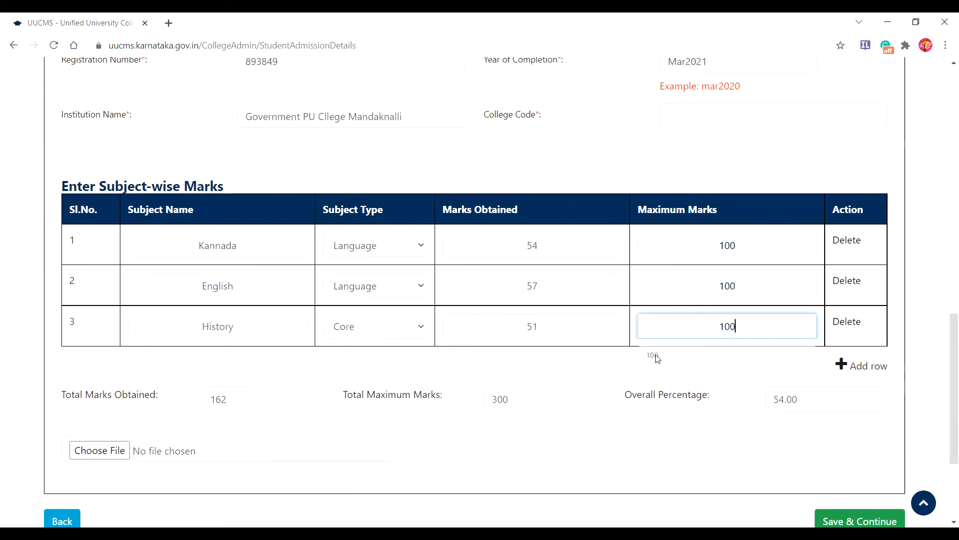
# Step: Add row 4 as Economics, Core, 51 out of 100, then add a fifth row
pyautogui.click(843, 368)
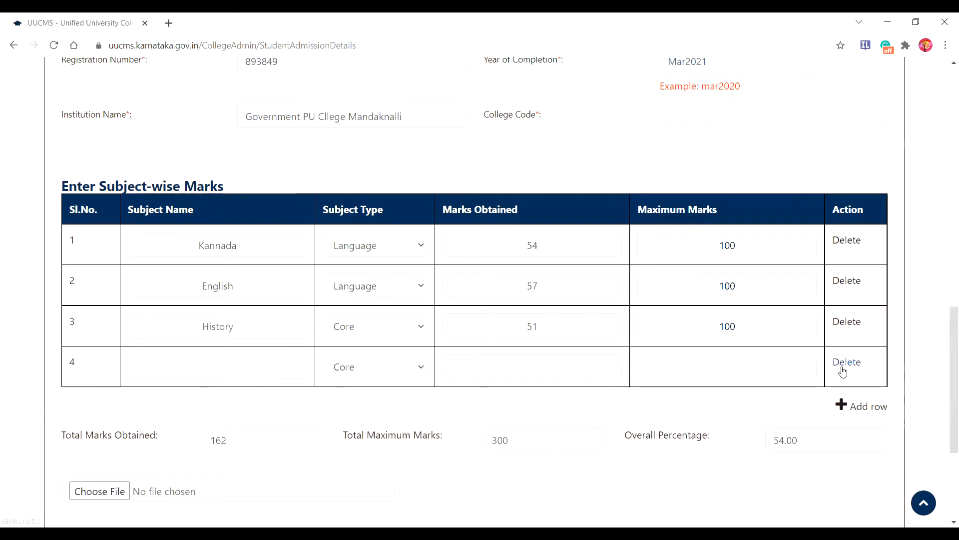
pyautogui.click(200, 365)
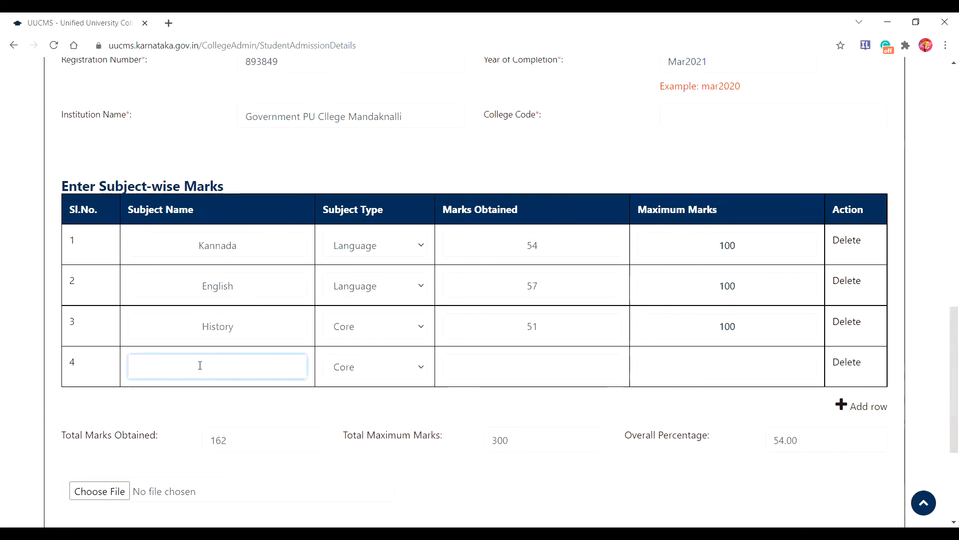
pyautogui.write('Economu')
pyautogui.press('BackSpace')
pyautogui.write('ics')
pyautogui.click(539, 359)
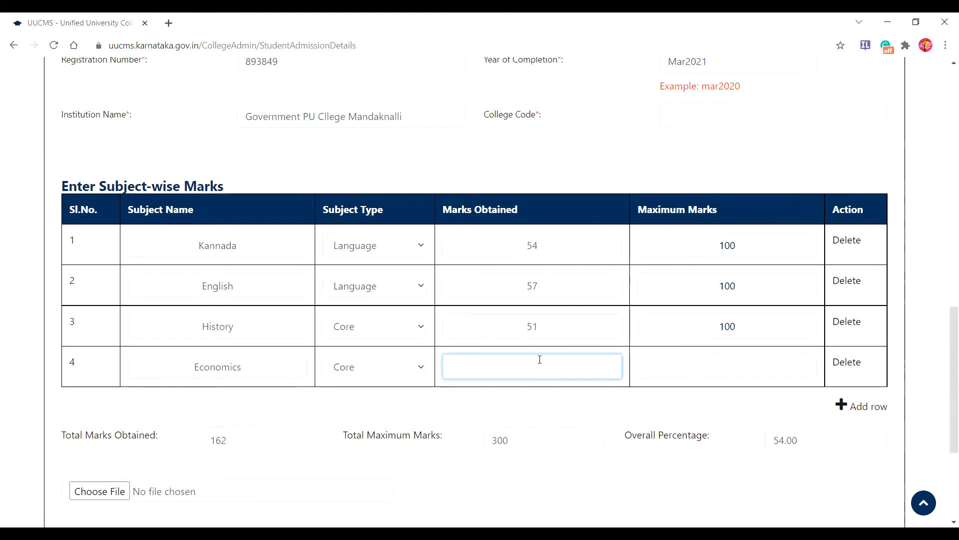
pyautogui.write('51')
pyautogui.click(726, 363)
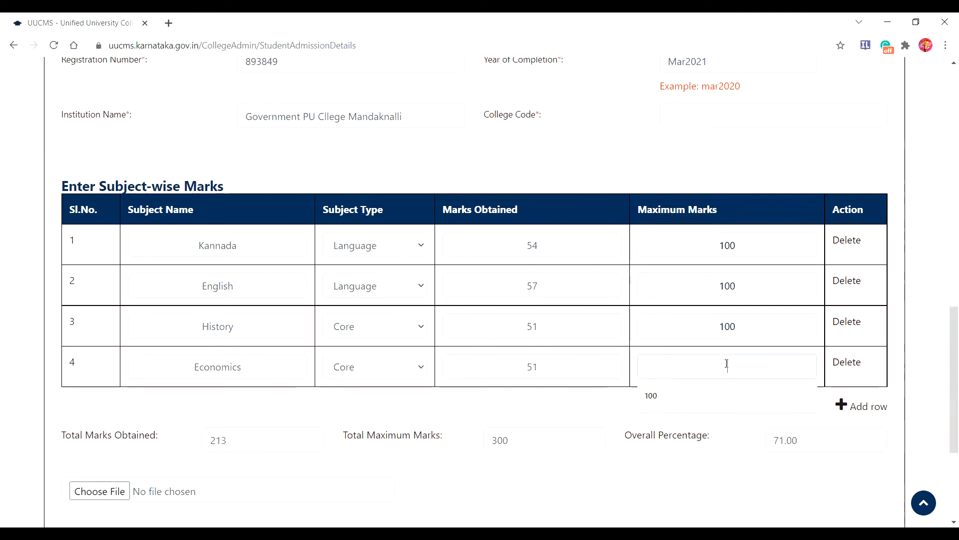
pyautogui.click(653, 396)
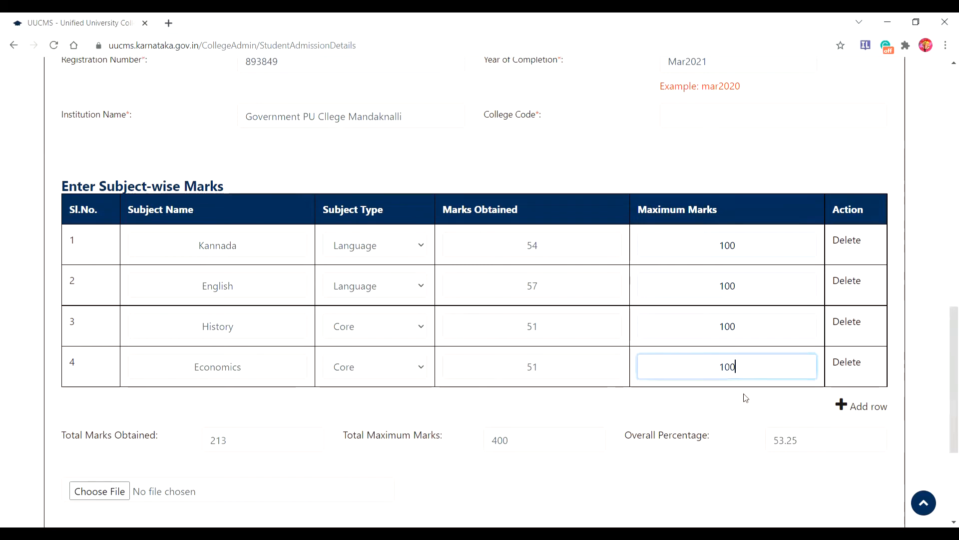
pyautogui.click(848, 413)
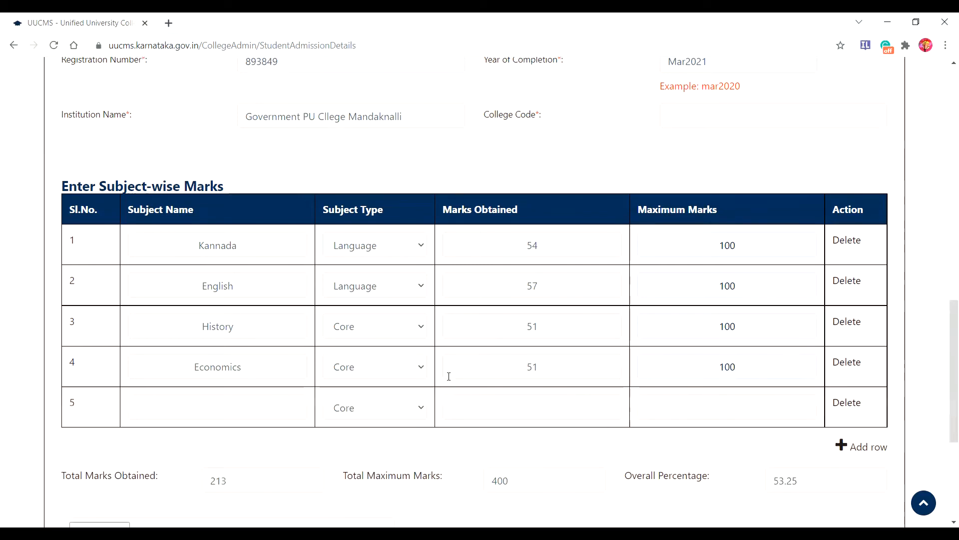
# Step: Fill row 5 with Sociology, 59 obtained out of 100
pyautogui.click(213, 402)
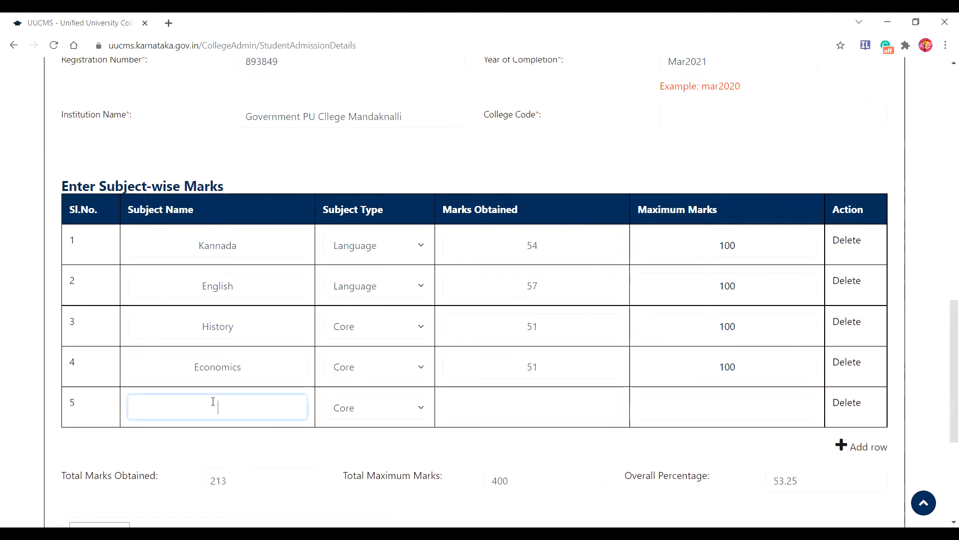
pyautogui.write('Sociology')
pyautogui.click(532, 405)
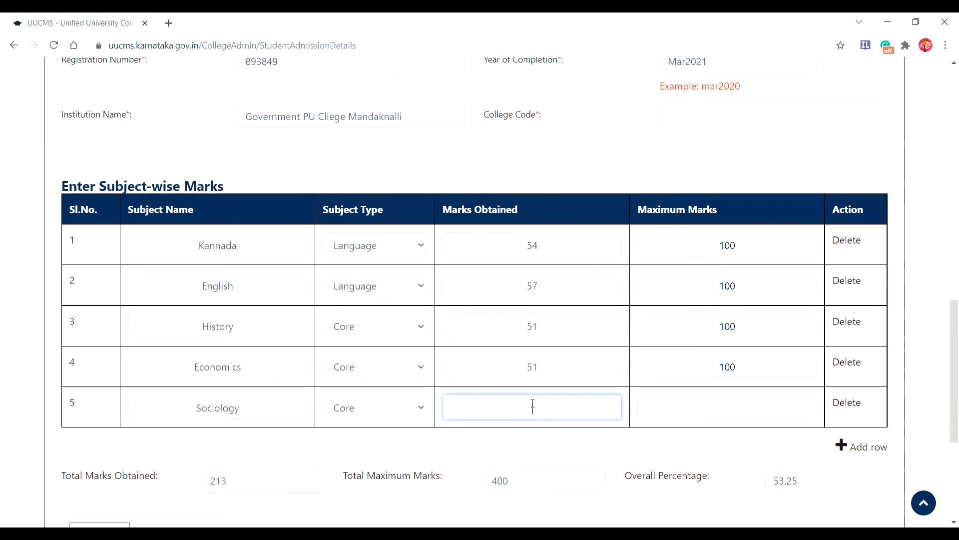
pyautogui.write('59')
pyautogui.click(731, 411)
pyautogui.click(672, 434)
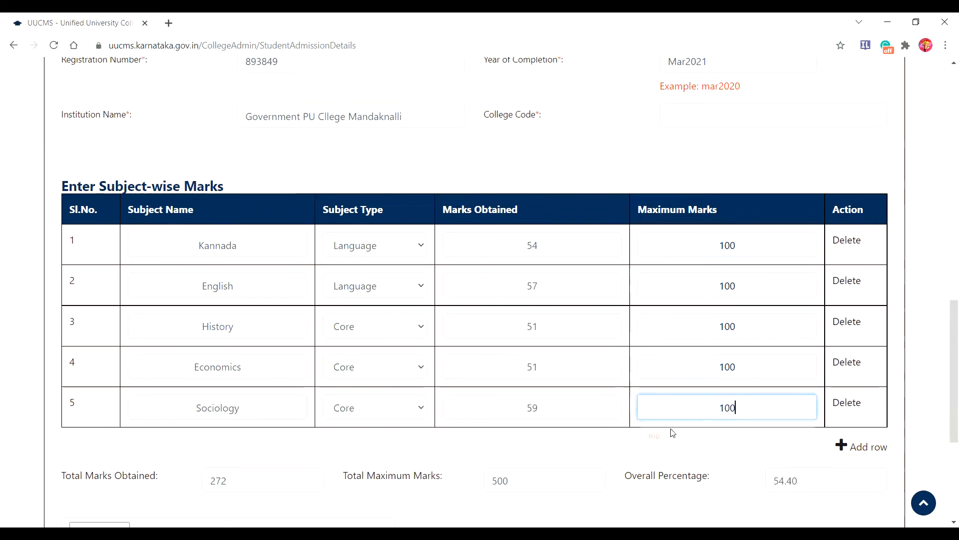
# Step: Add a sixth row for Political Science with 57 out of 100
pyautogui.click(845, 449)
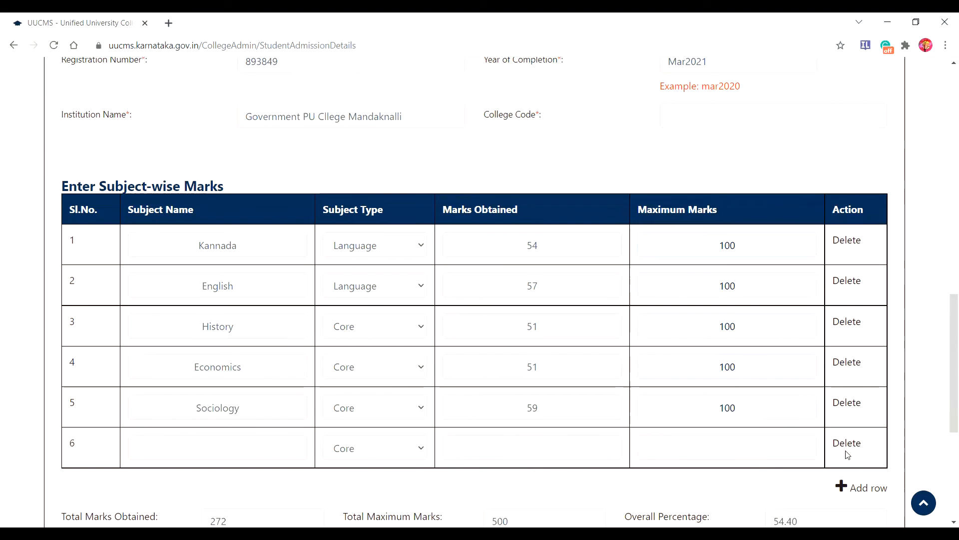
pyautogui.scroll(-1, 946, 364)
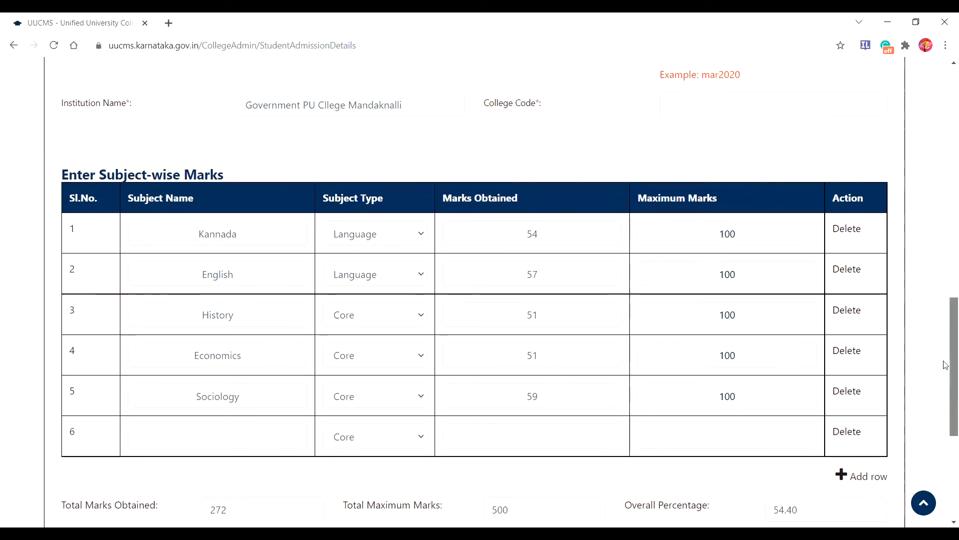
pyautogui.scroll(-4, 946, 363)
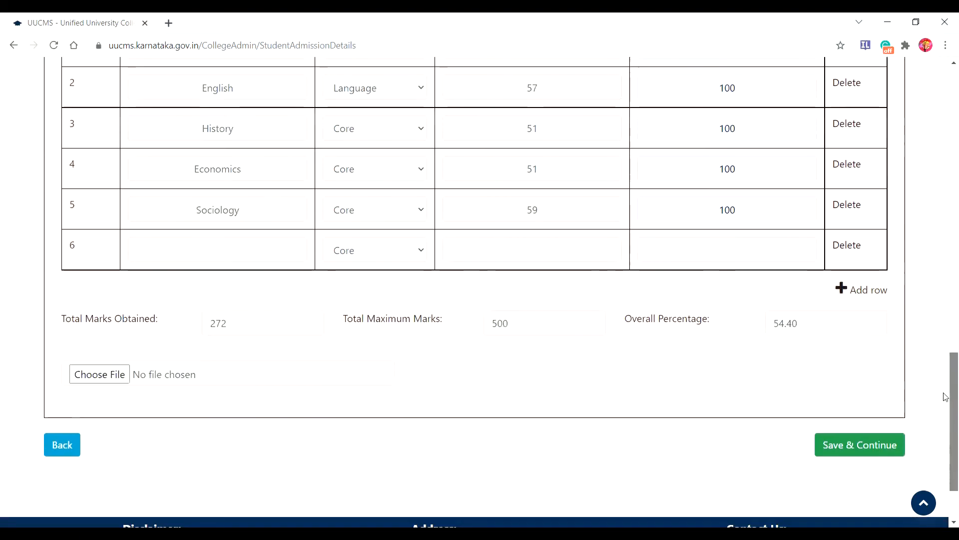
pyautogui.click(203, 255)
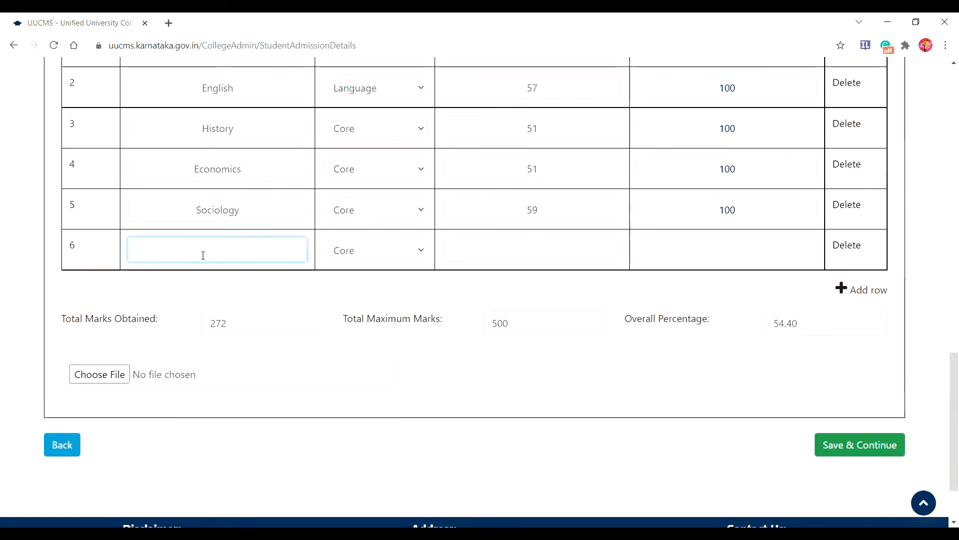
pyautogui.write('Polit')
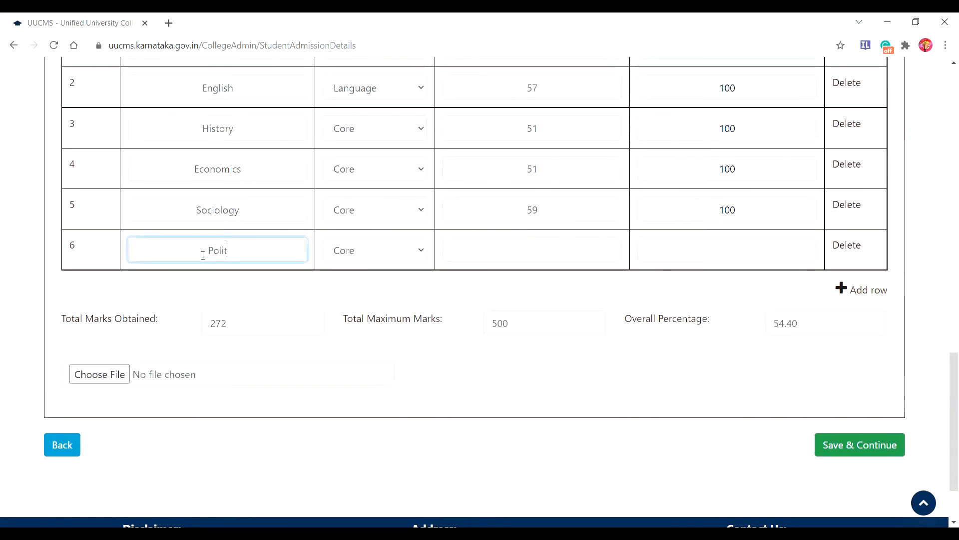
pyautogui.write('ical Science')
pyautogui.click(545, 251)
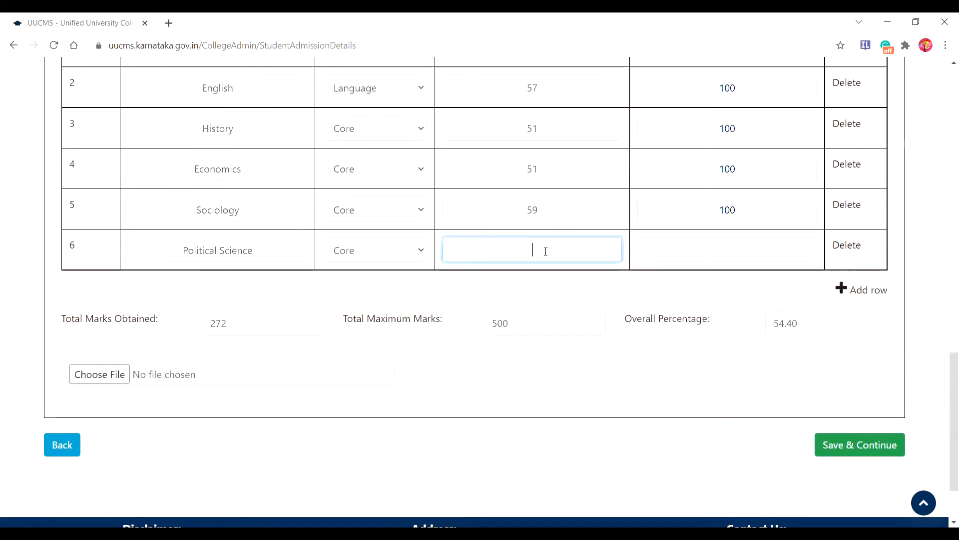
pyautogui.write('57')
pyautogui.click(698, 250)
pyautogui.click(659, 280)
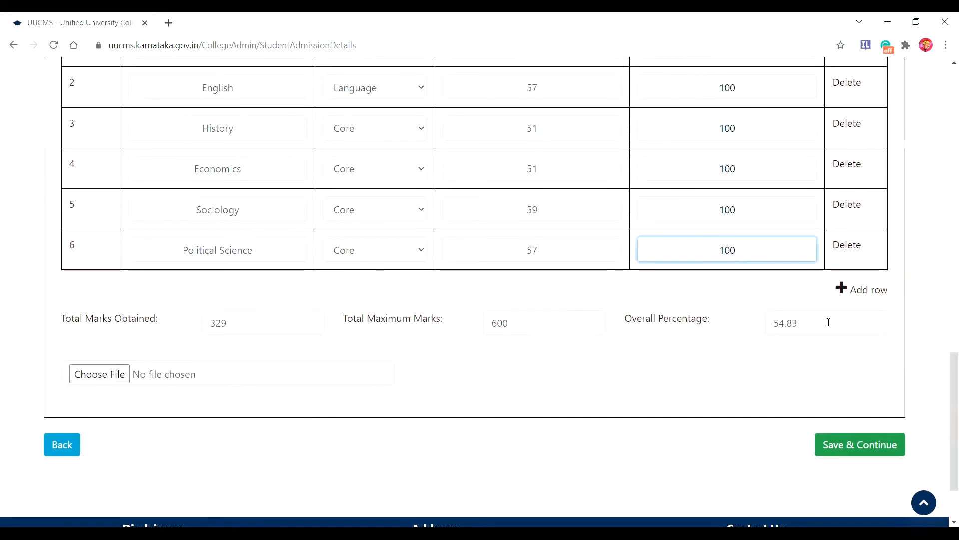
# Step: Upload 34 puc.jpg as the 12th marks card, switching the file type to All Files
pyautogui.click(83, 378)
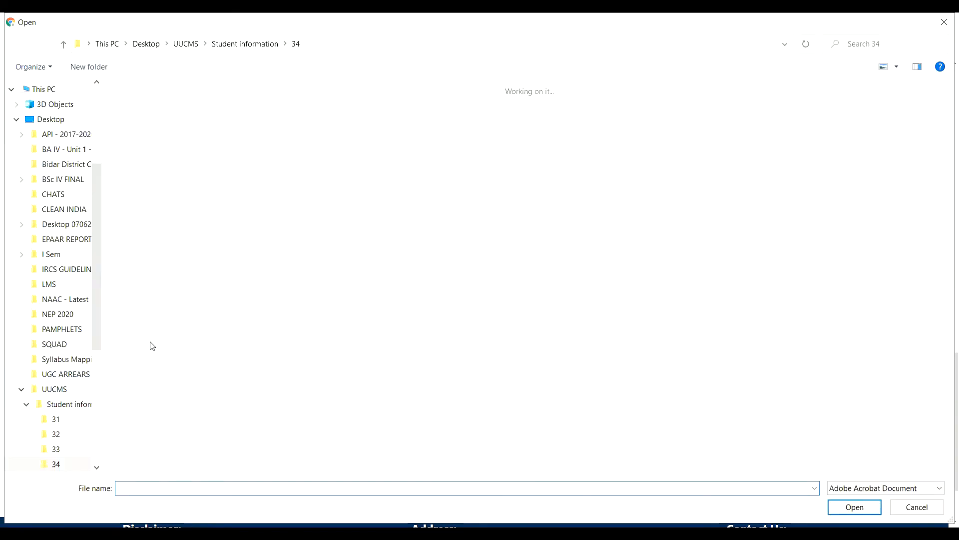
pyautogui.click(936, 487)
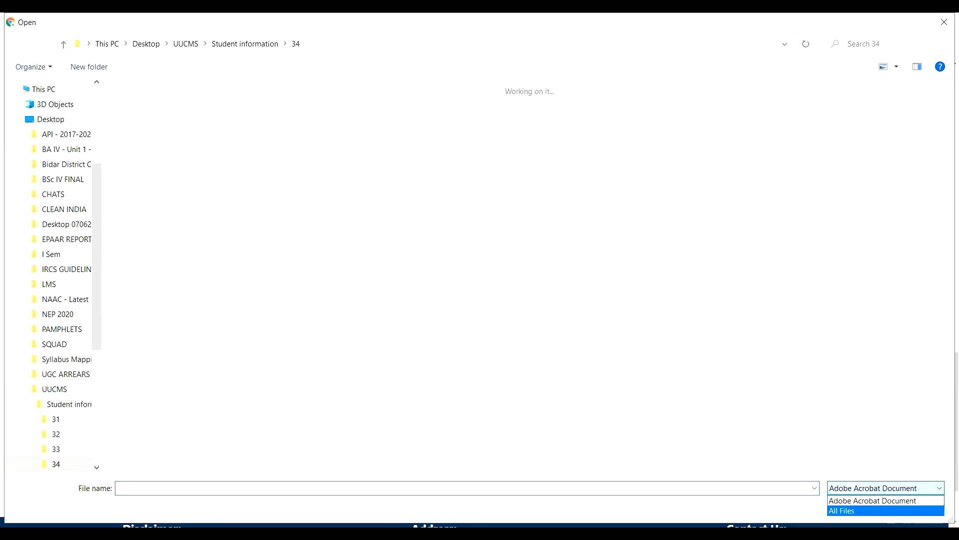
pyautogui.click(870, 511)
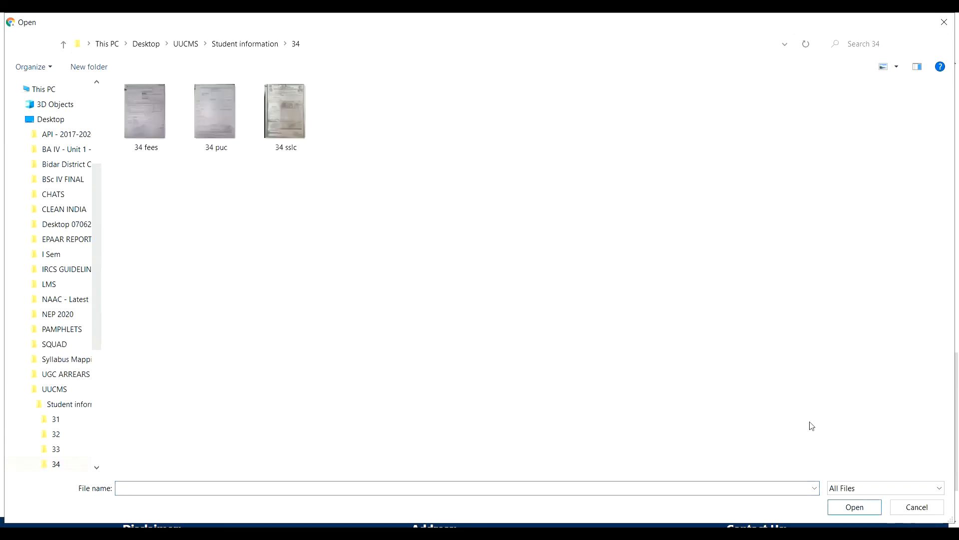
pyautogui.click(208, 103)
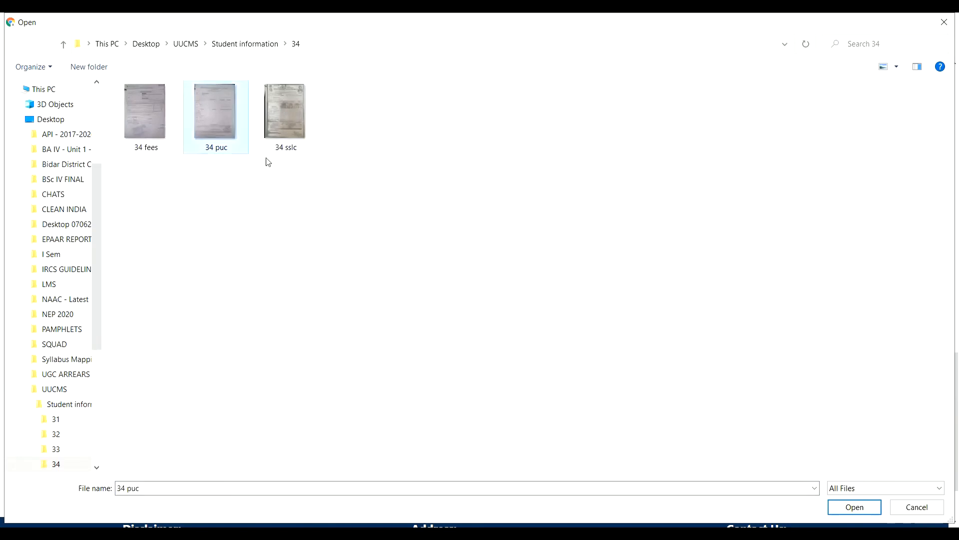
pyautogui.click(855, 507)
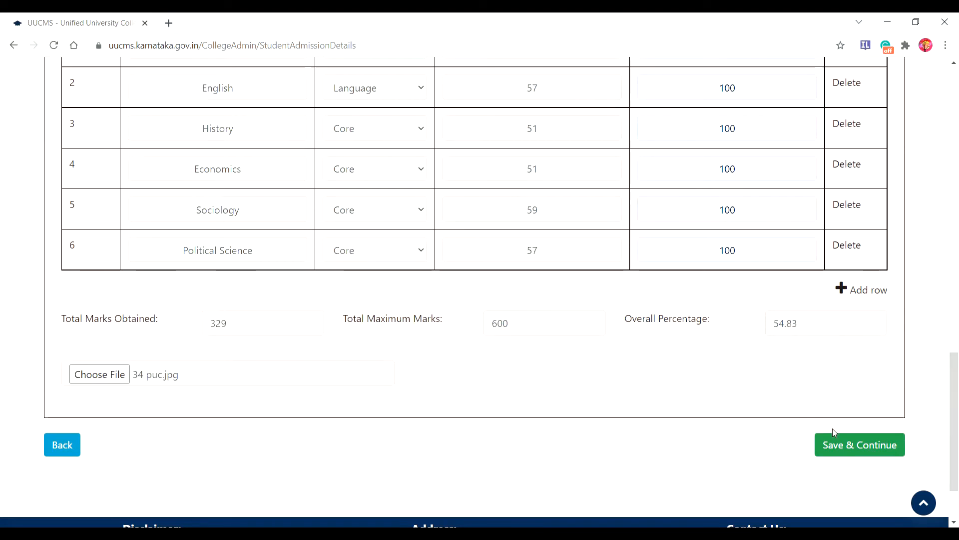
# Step: Save the marks, then choose Bachelor of Arts with HISTORY as the first discipline core
pyautogui.click(842, 452)
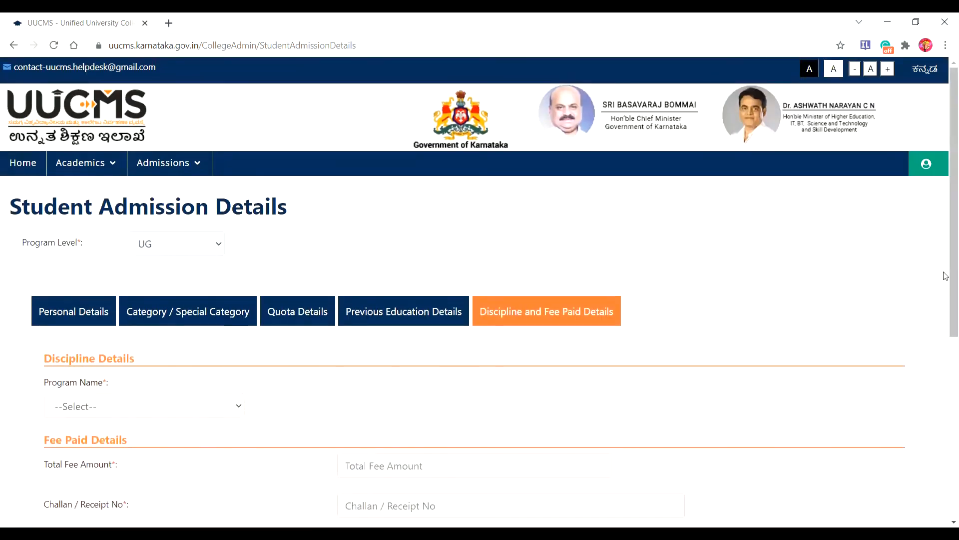
pyautogui.moveTo(946, 166); pyautogui.dragTo(944, 280)
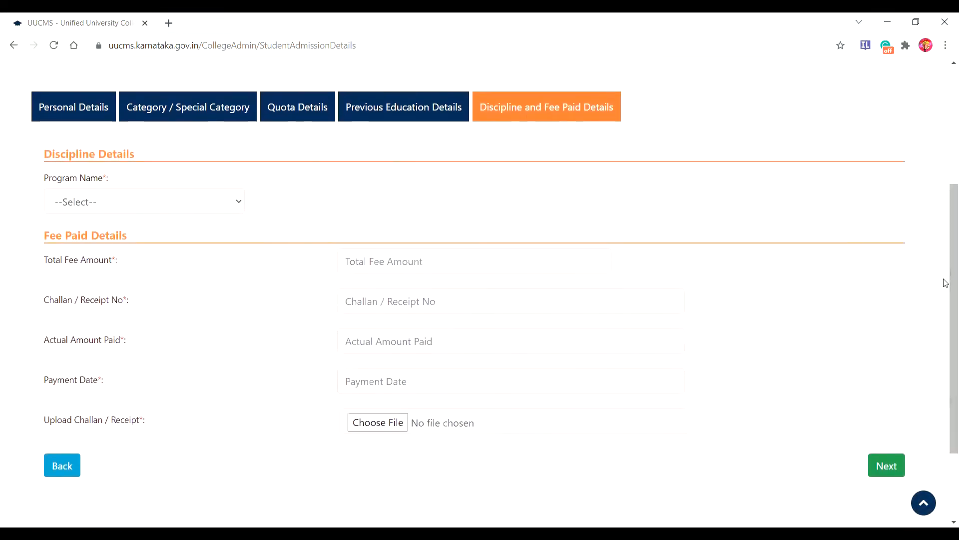
pyautogui.click(236, 204)
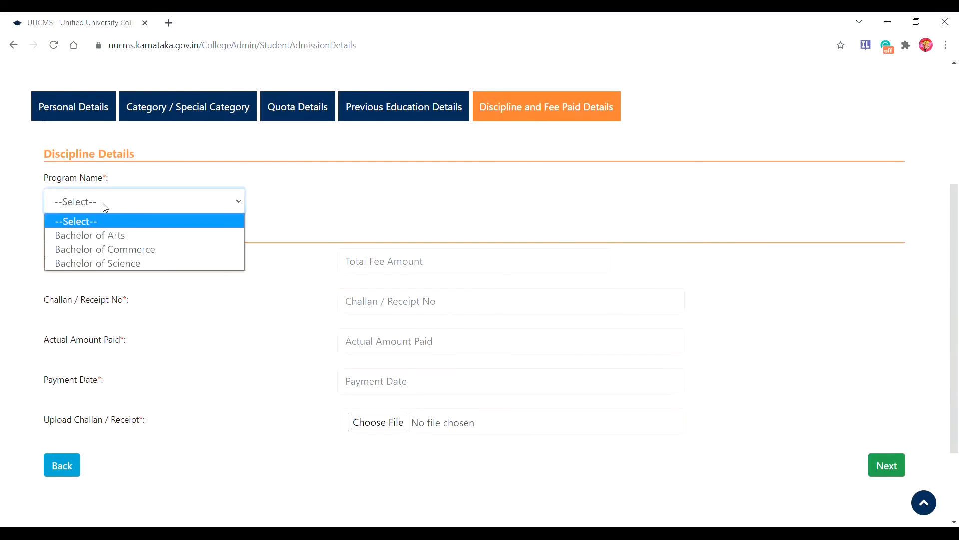
pyautogui.click(116, 234)
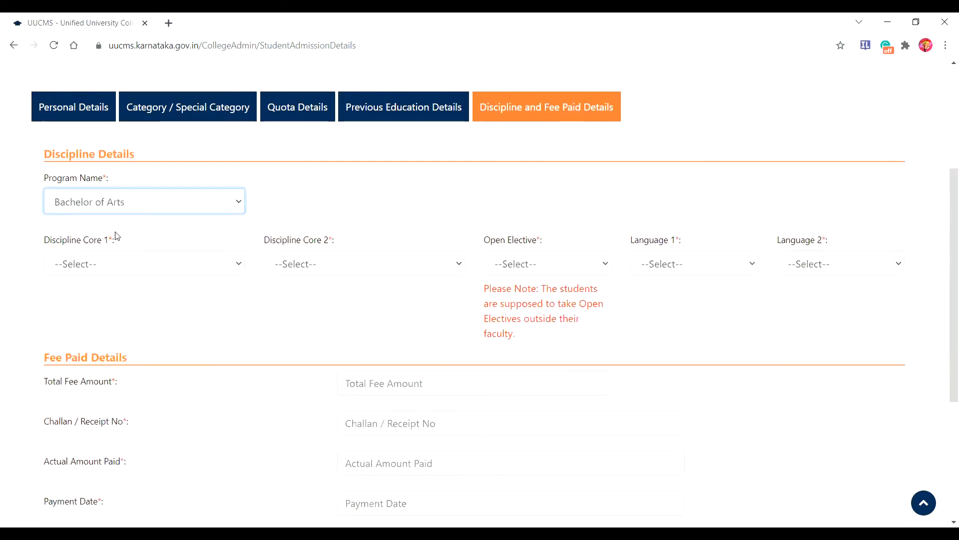
pyautogui.click(238, 265)
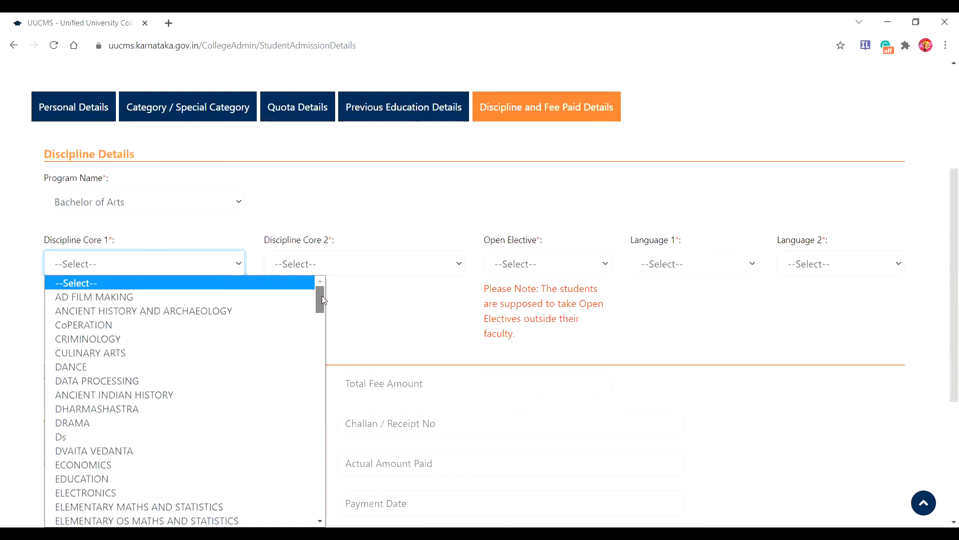
pyautogui.moveTo(323, 296); pyautogui.dragTo(326, 330)
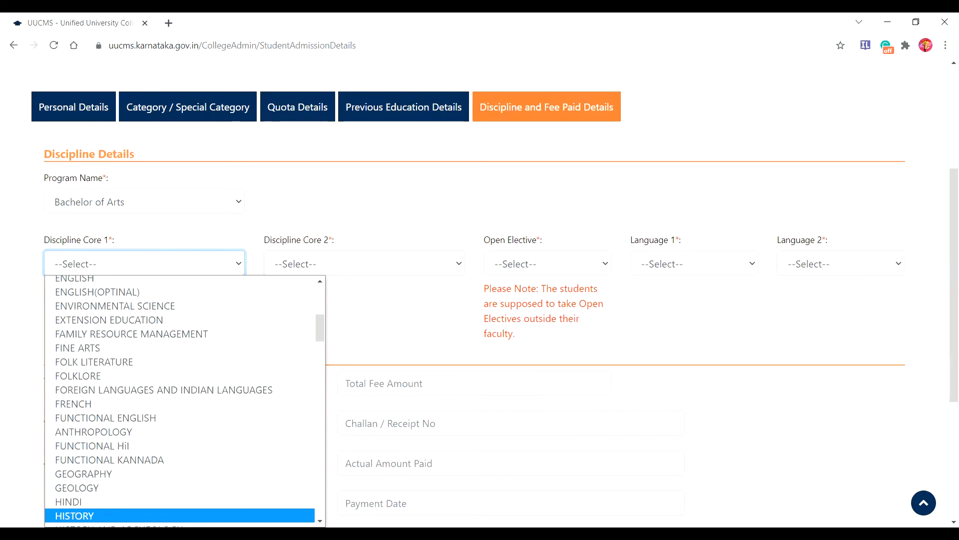
pyautogui.click(75, 515)
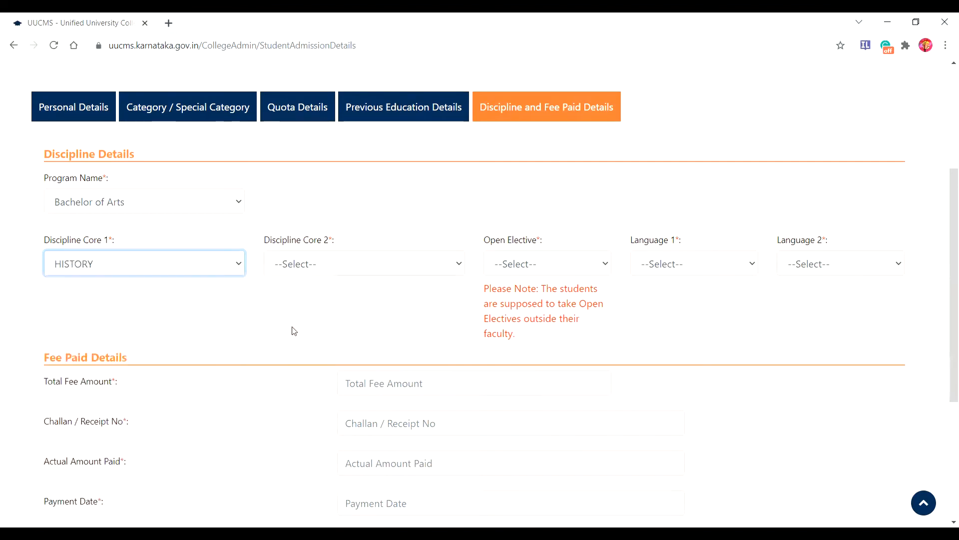
# Step: Set POLITICAL SCIENCE as second core, Functional English Grammar elective, KANNADA and English languages
pyautogui.click(460, 265)
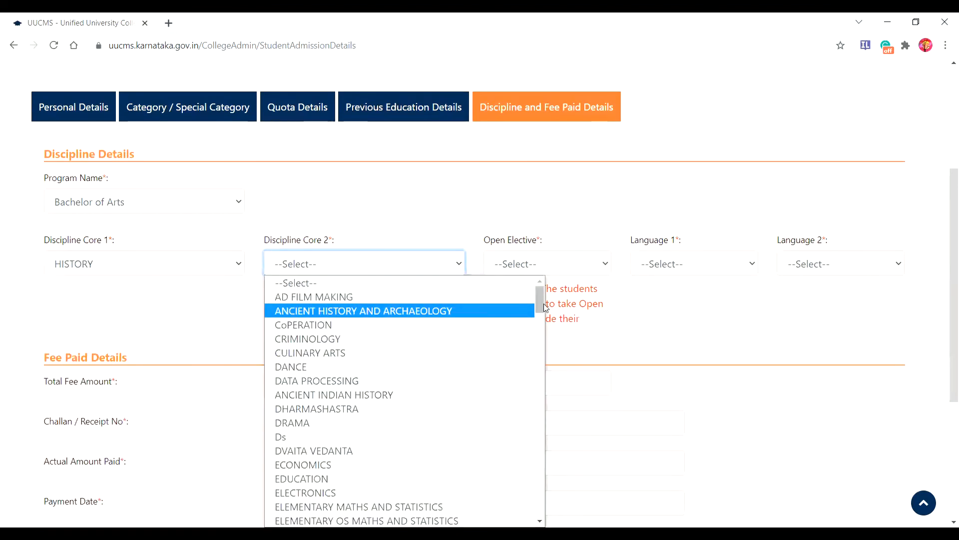
pyautogui.moveTo(543, 307); pyautogui.dragTo(548, 433)
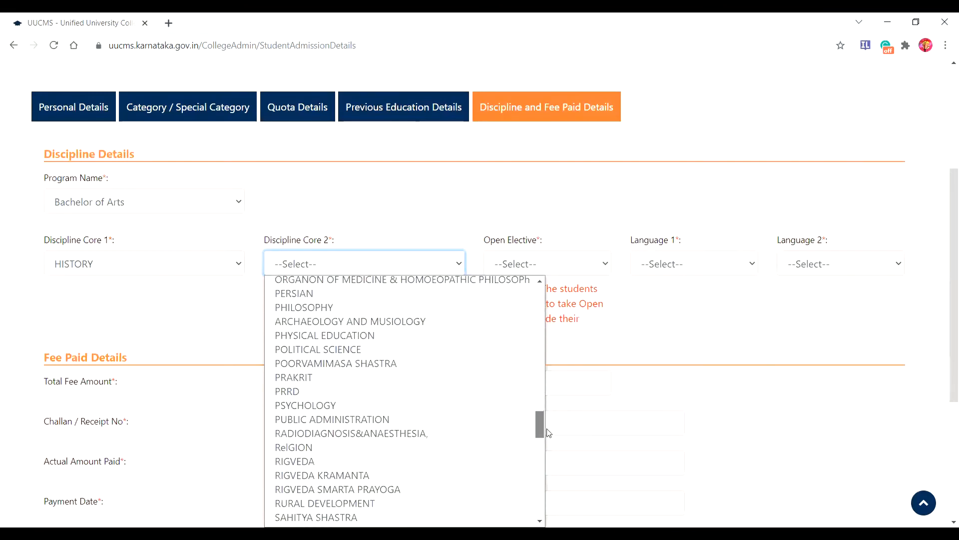
pyautogui.click(325, 349)
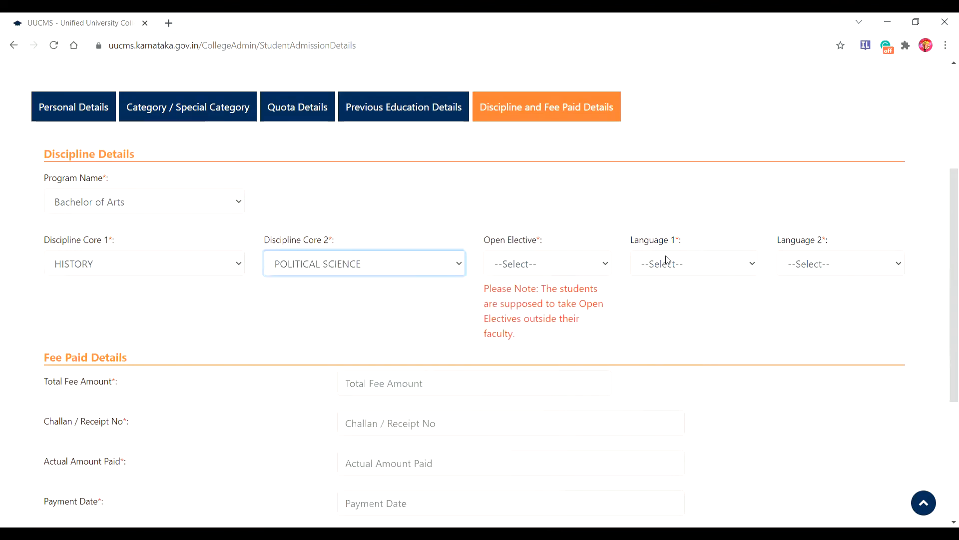
pyautogui.click(607, 268)
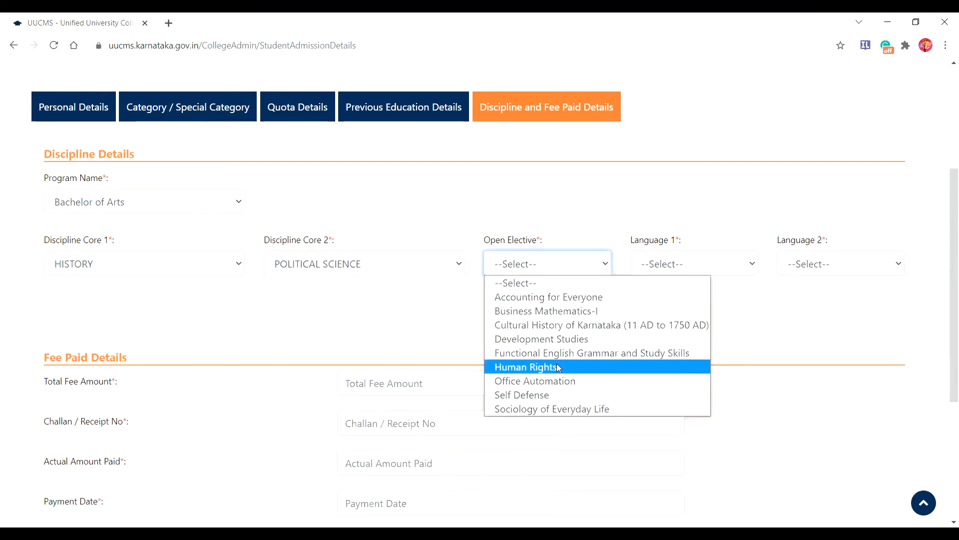
pyautogui.click(573, 358)
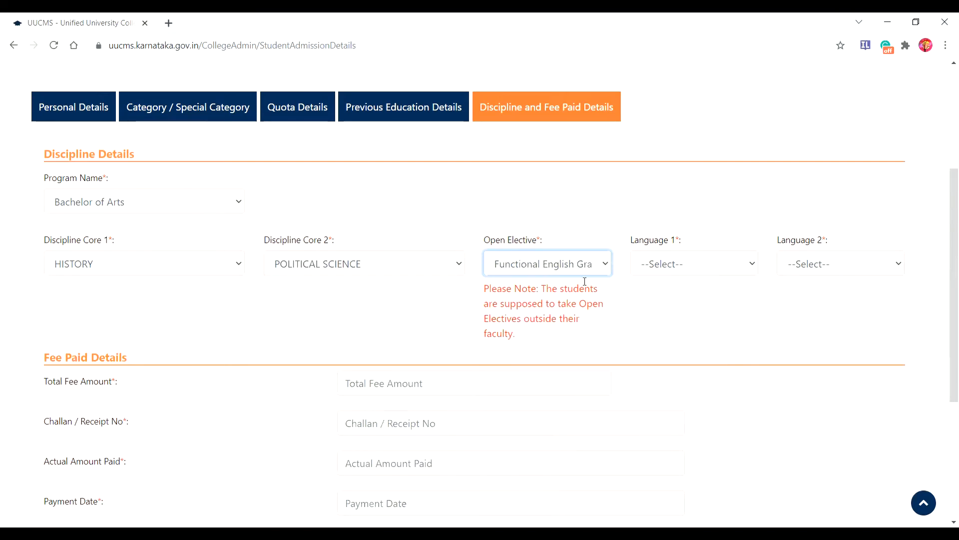
pyautogui.click(753, 268)
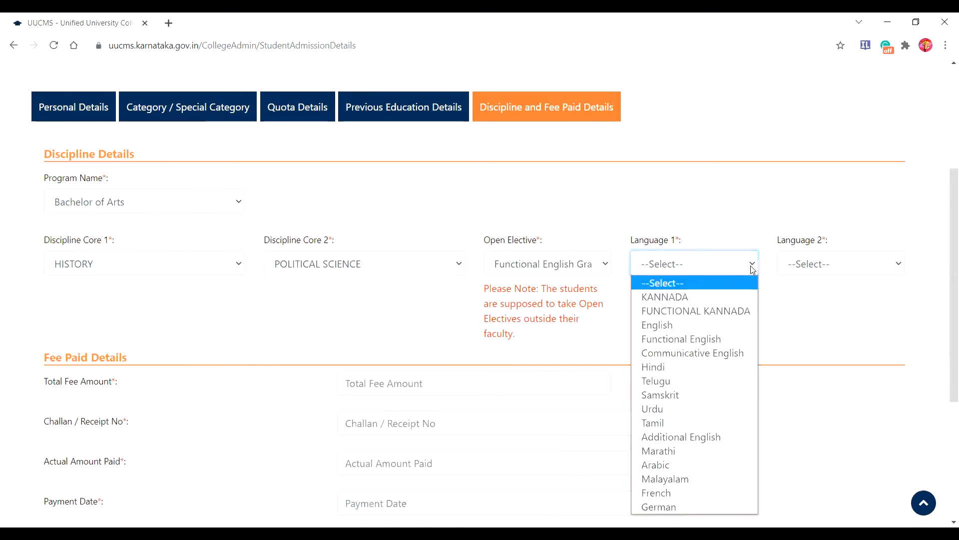
pyautogui.click(700, 299)
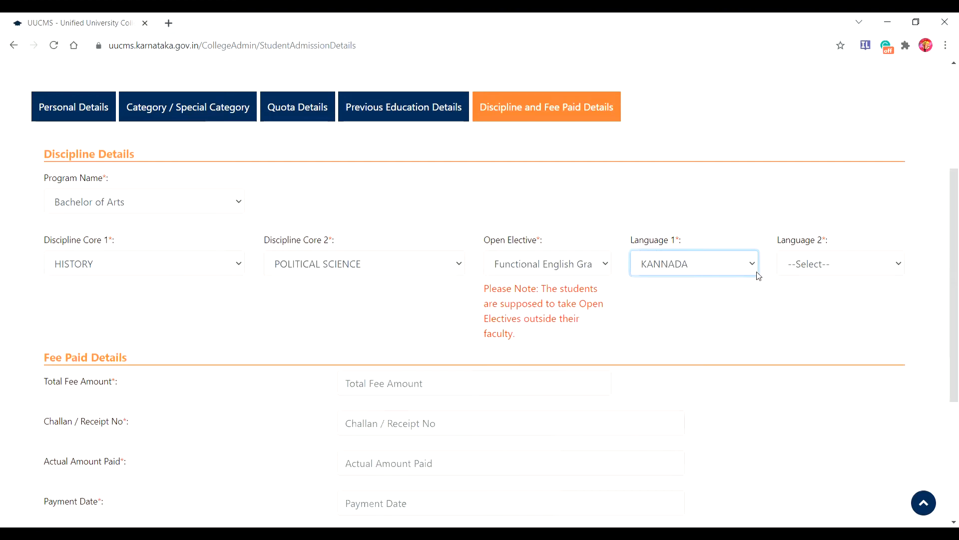
pyautogui.click(898, 268)
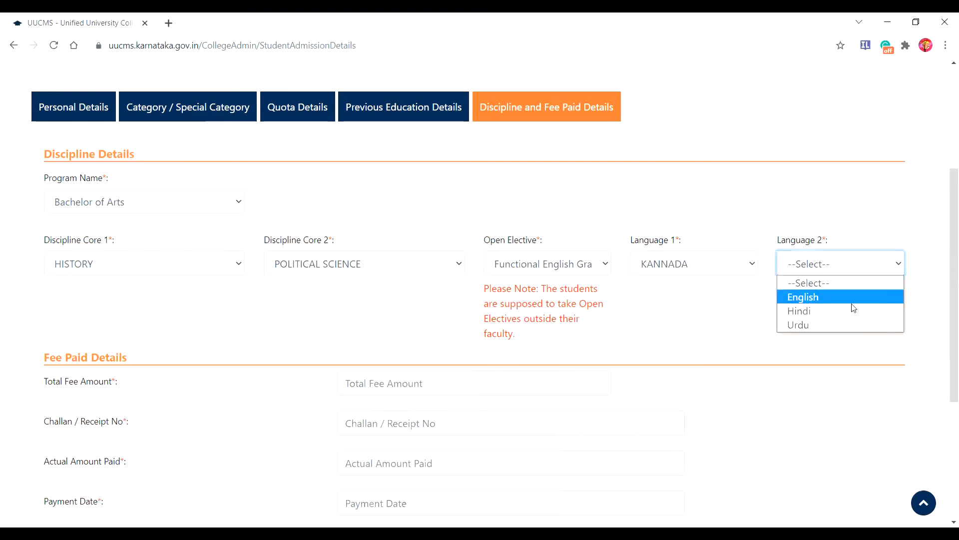
pyautogui.click(820, 299)
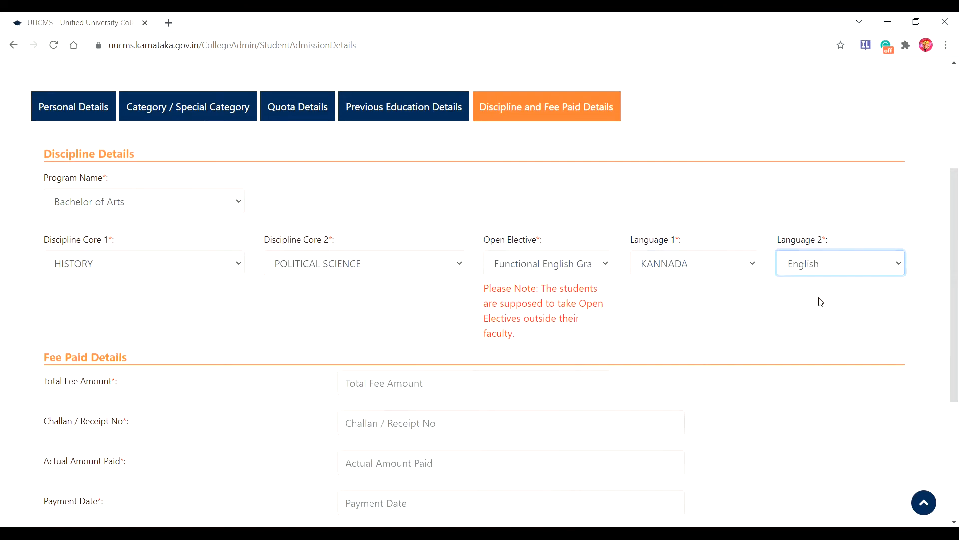
pyautogui.scroll(-3, 945, 214)
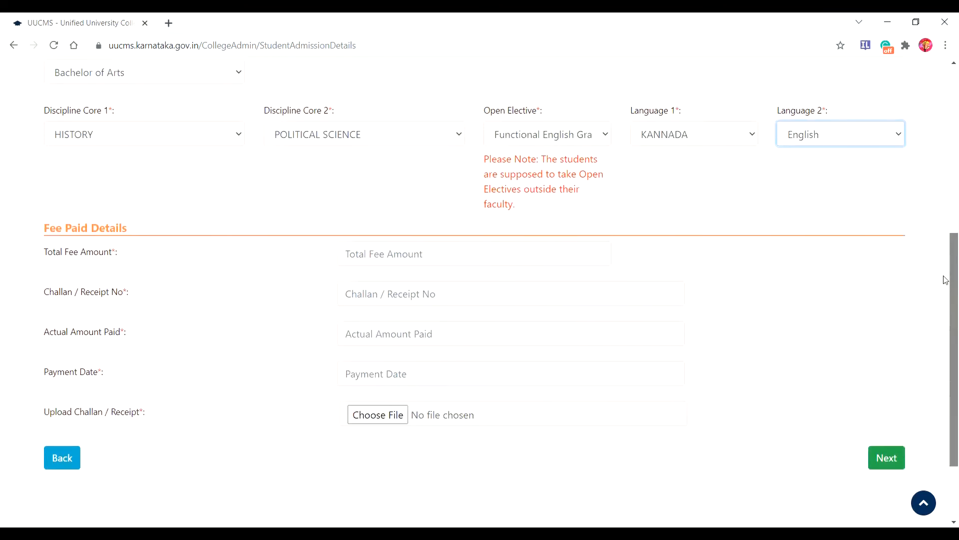
# Step: Enter total fee 3199, the challan/receipt number, and 3140 as the actual amount paid
pyautogui.scroll(-1, 946, 301)
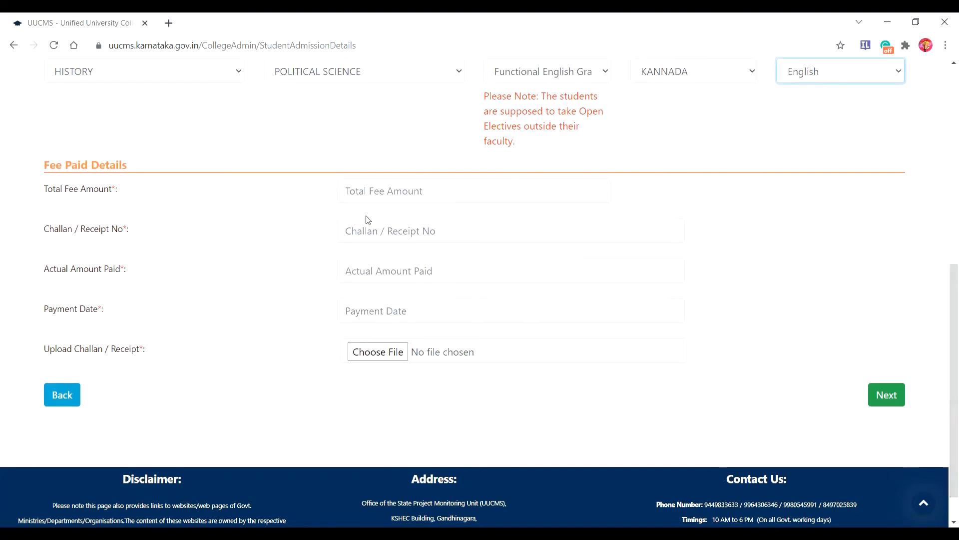
pyautogui.click(354, 193)
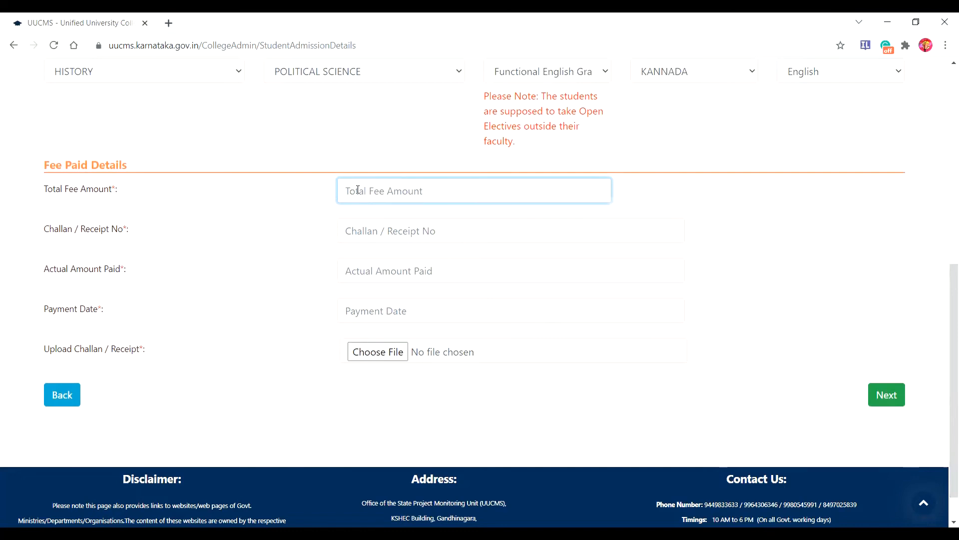
pyautogui.write('3119')
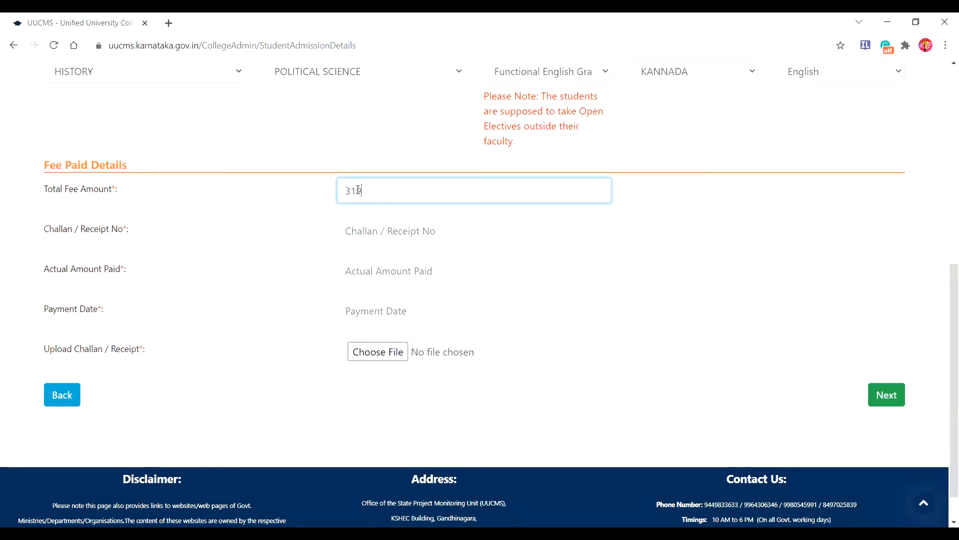
pyautogui.click(355, 231)
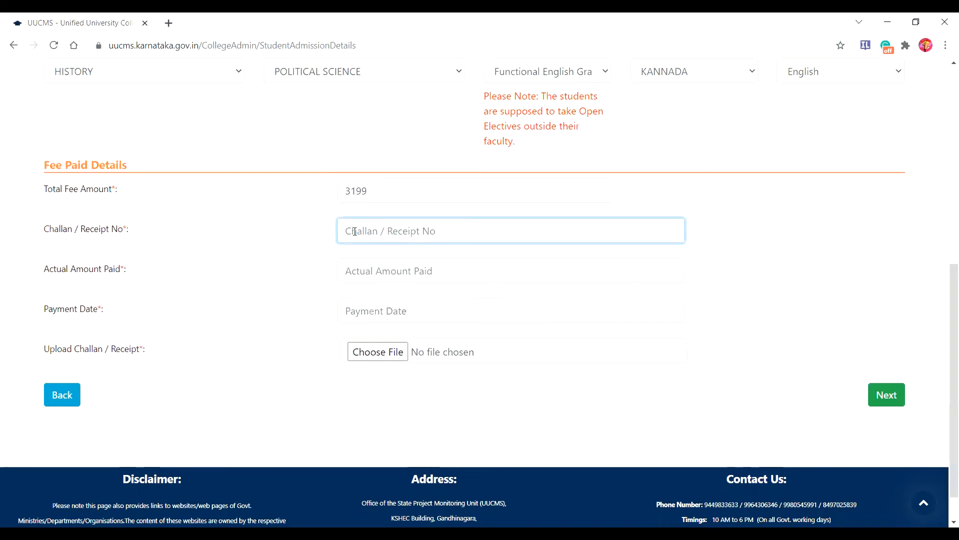
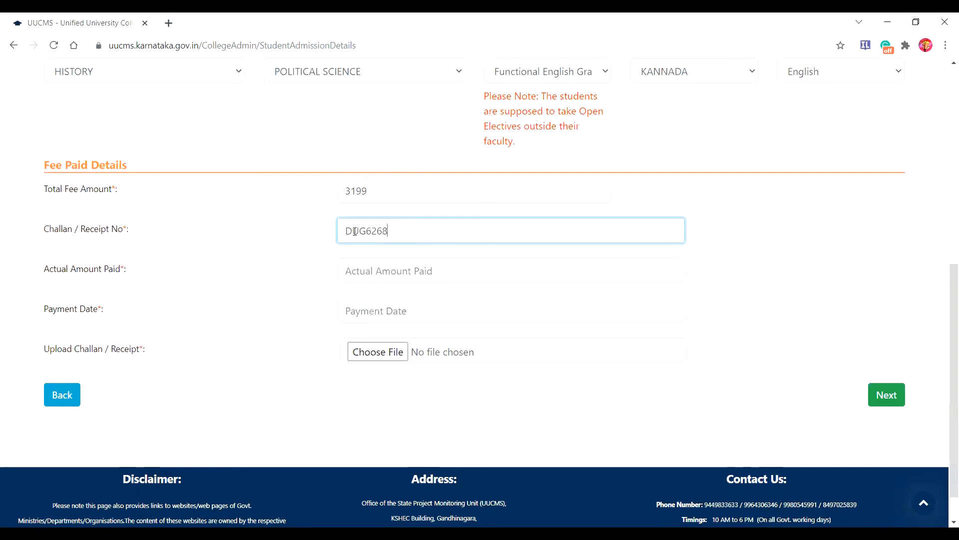
pyautogui.click(359, 279)
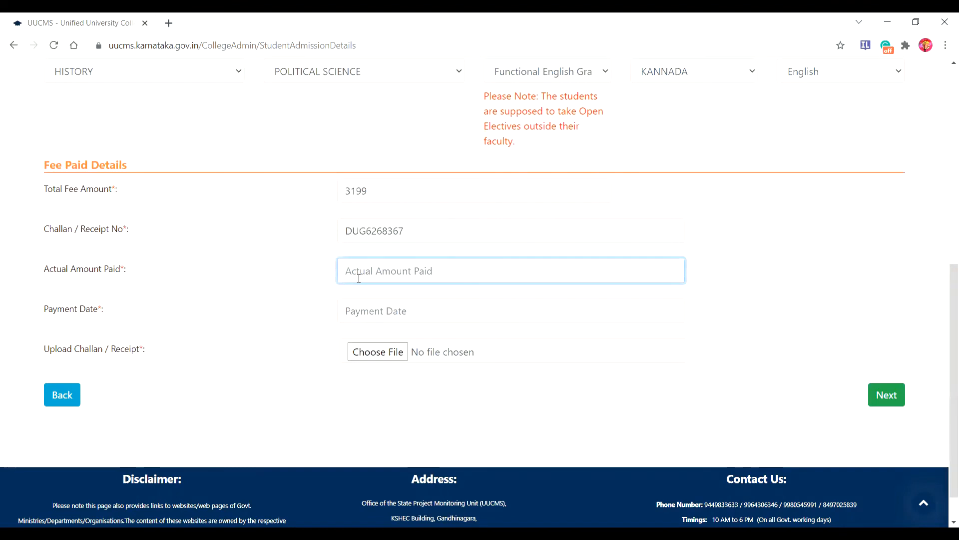
pyautogui.write('3140')
pyautogui.click(383, 308)
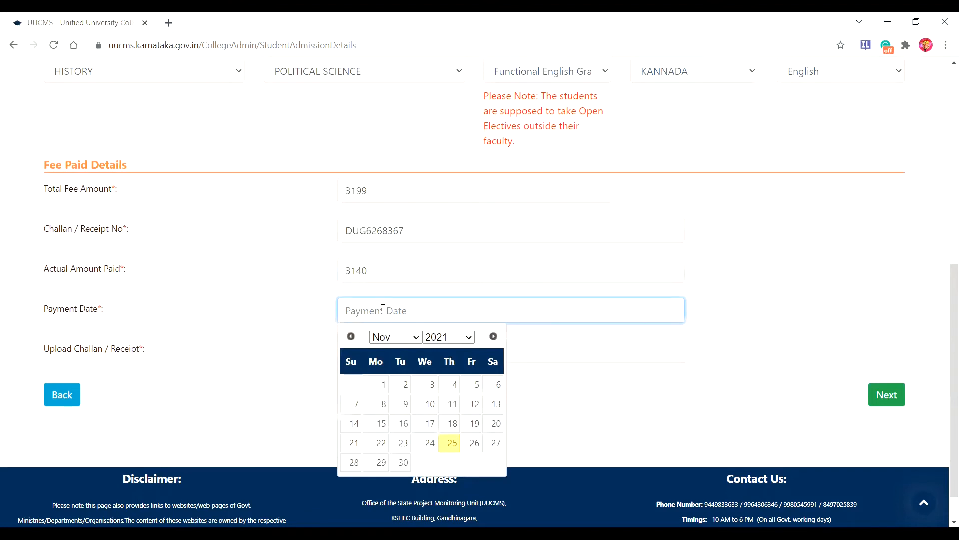
# Step: Pick 14 September 2021 as the payment date and open the receipt upload chooser
pyautogui.click(416, 340)
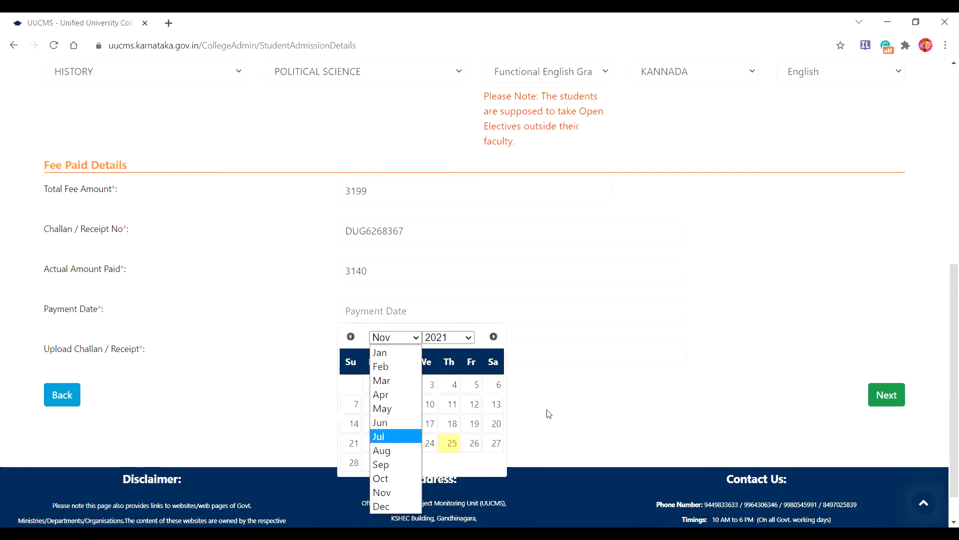
pyautogui.click(419, 337)
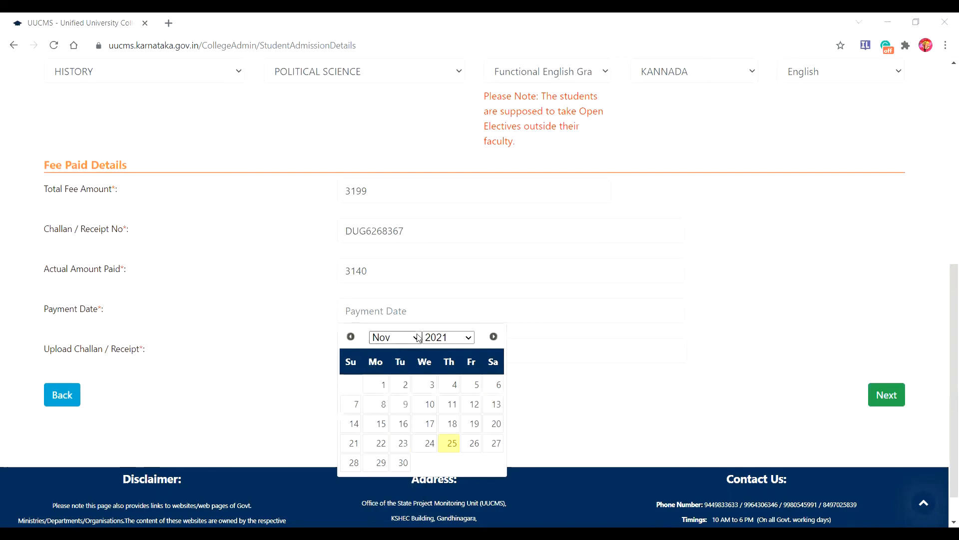
pyautogui.click(418, 338)
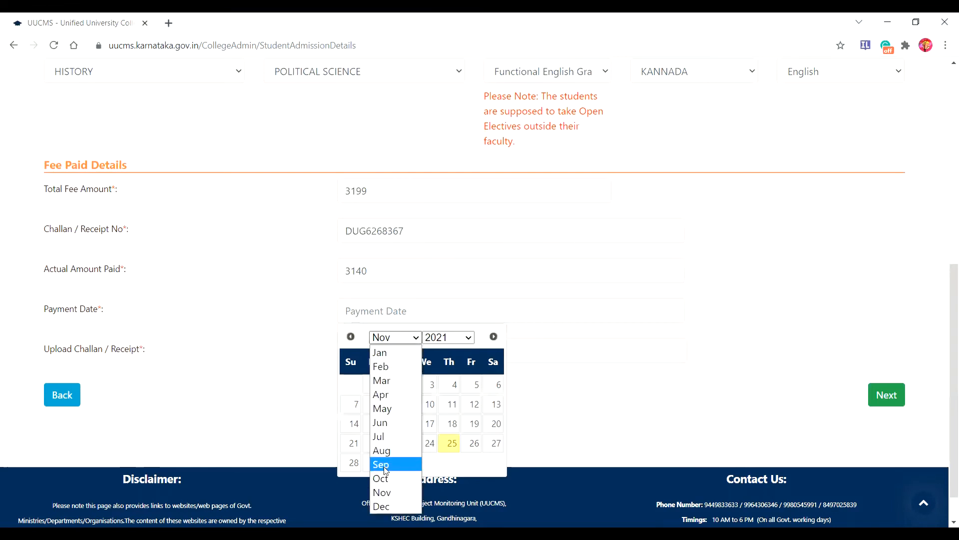
pyautogui.click(386, 470)
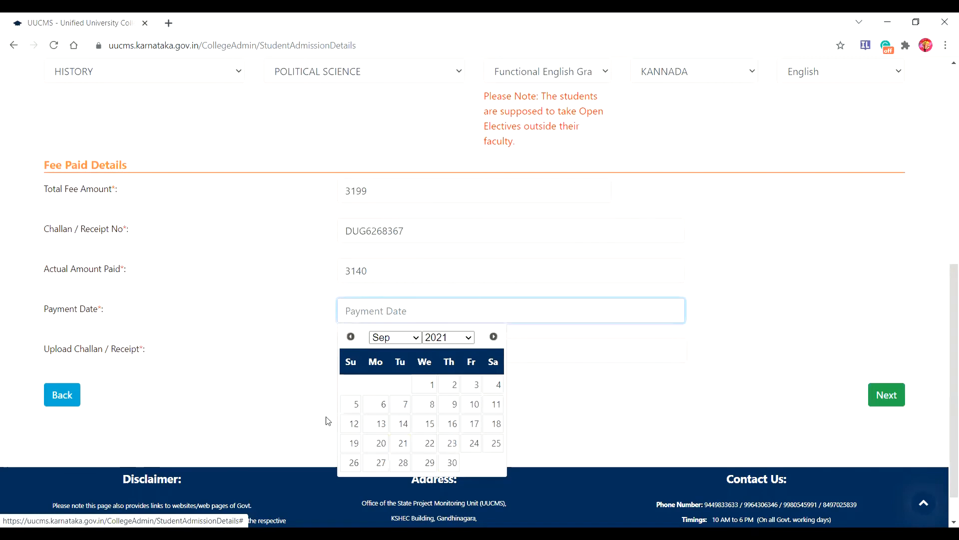
pyautogui.click(402, 424)
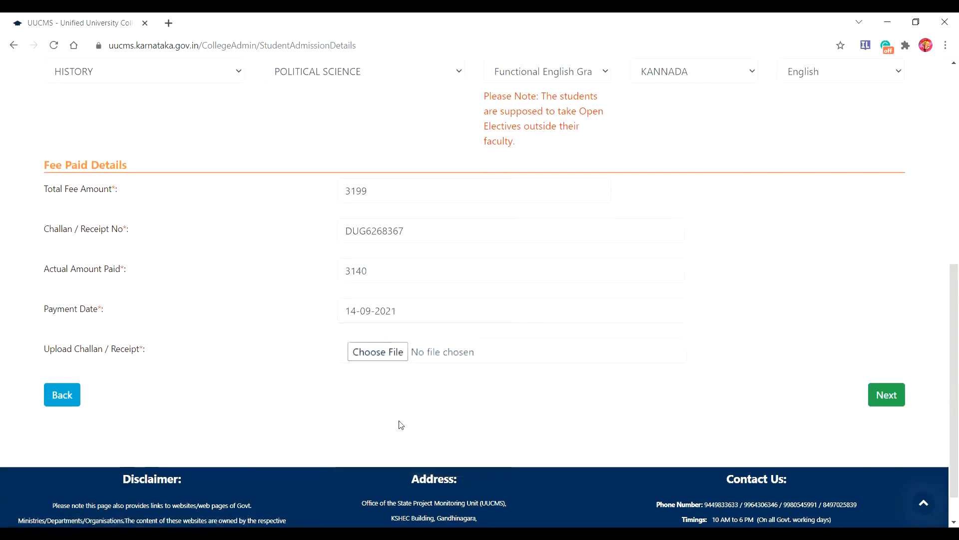
pyautogui.click(359, 354)
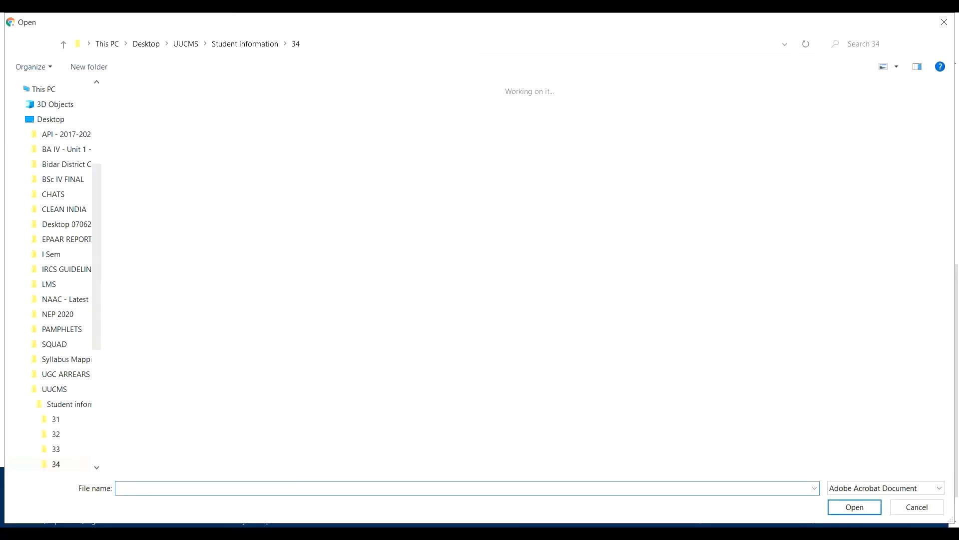
# Step: Attach the 34 fees image as the fee receipt, with All Files shown
pyautogui.click(940, 491)
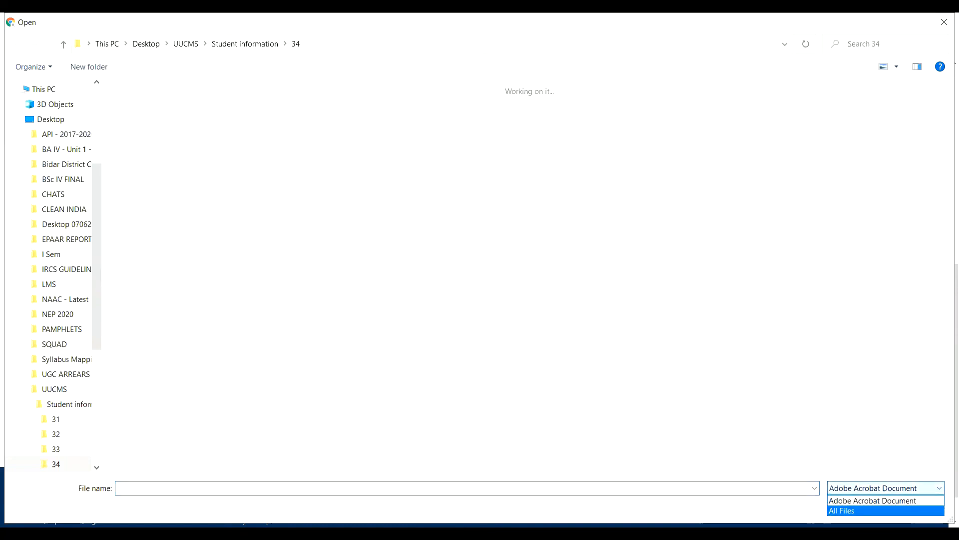
pyautogui.click(850, 511)
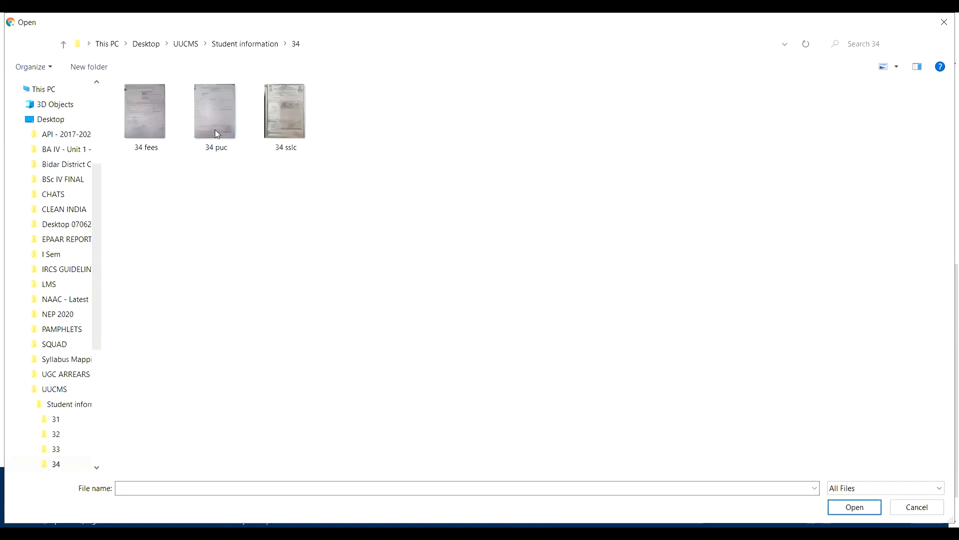
pyautogui.click(152, 109)
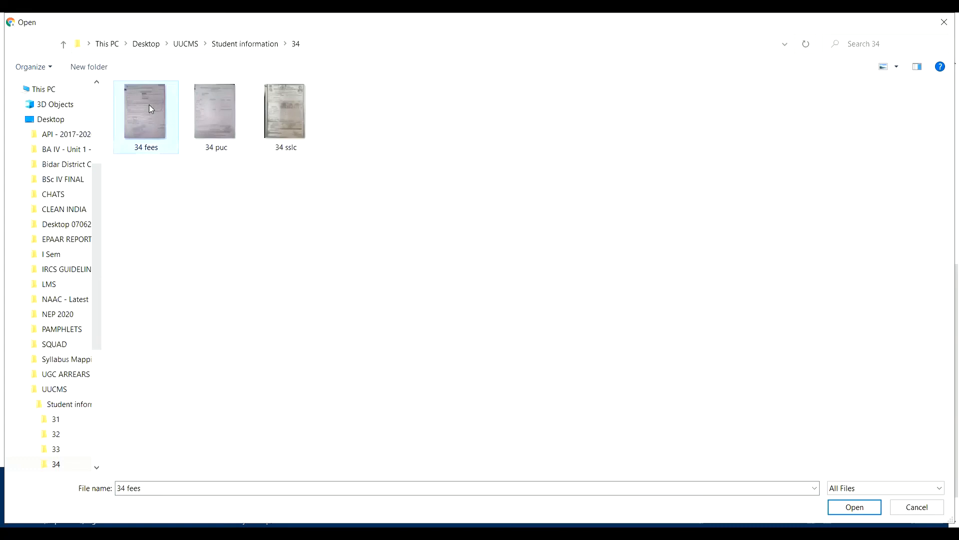
pyautogui.click(834, 507)
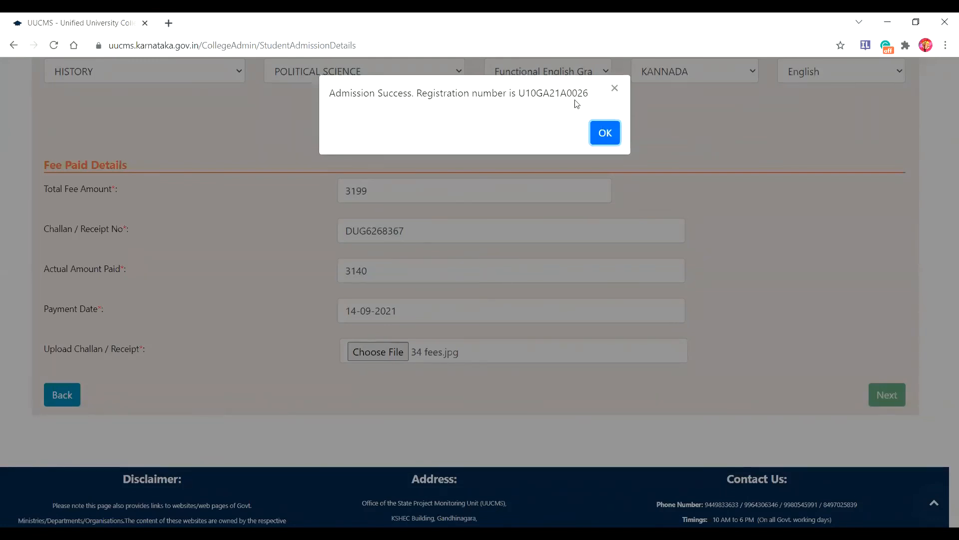
# Step: Dismiss the success and follow-up messages and open Admissions > List of Admissions
pyautogui.click(605, 134)
pyautogui.click(606, 135)
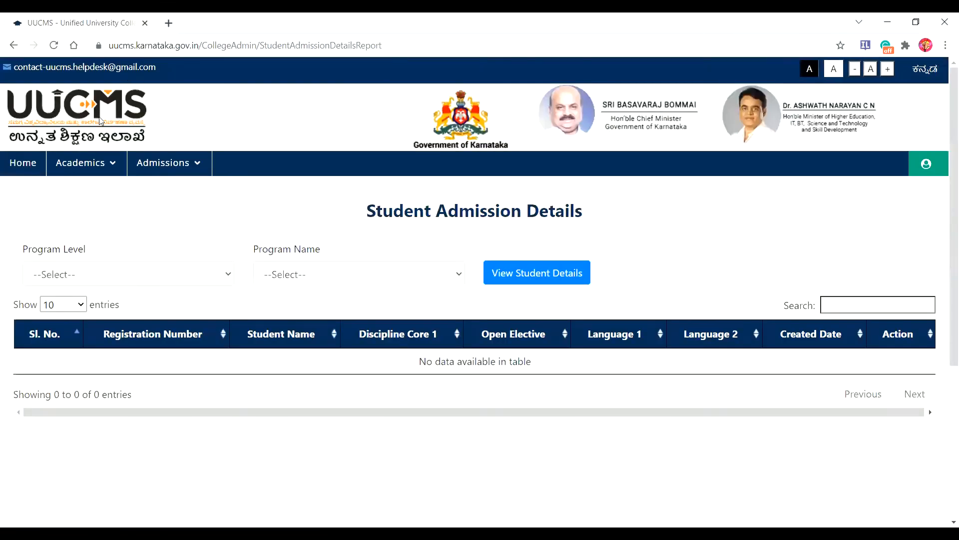
pyautogui.moveTo(166, 170)
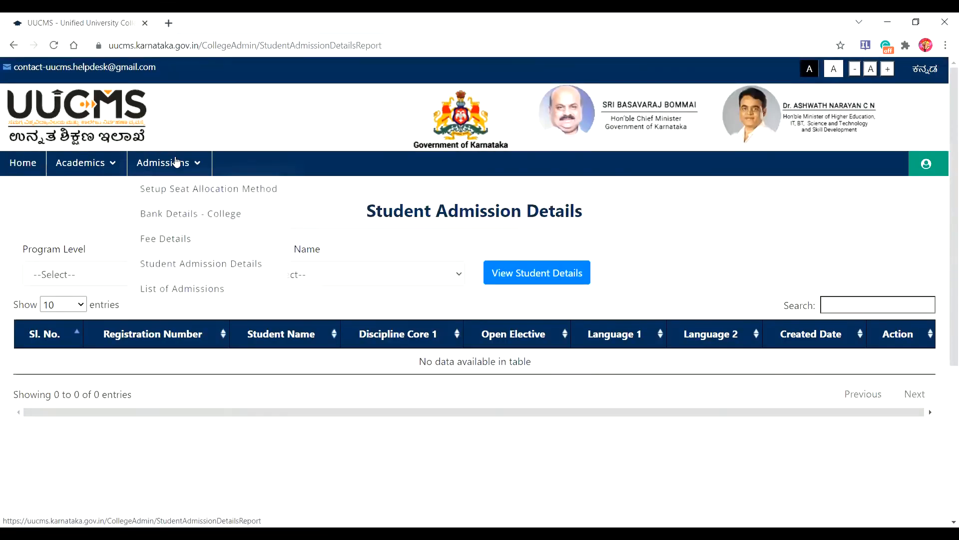
pyautogui.click(199, 173)
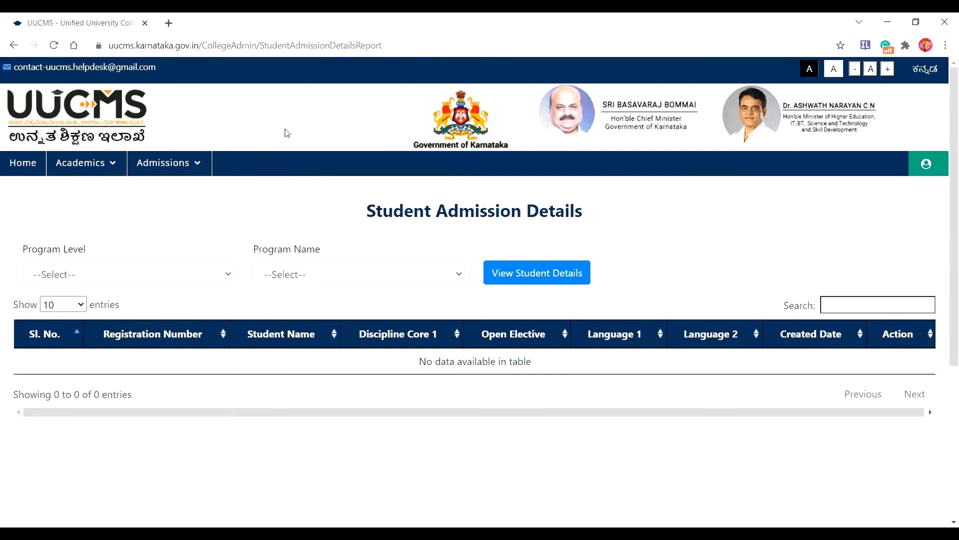
pyautogui.moveTo(199, 163)
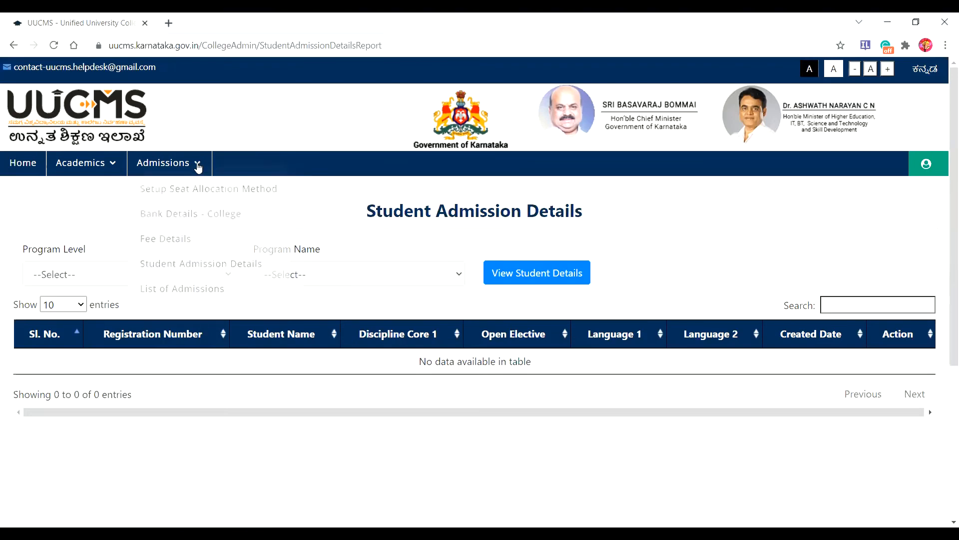
pyautogui.click(197, 165)
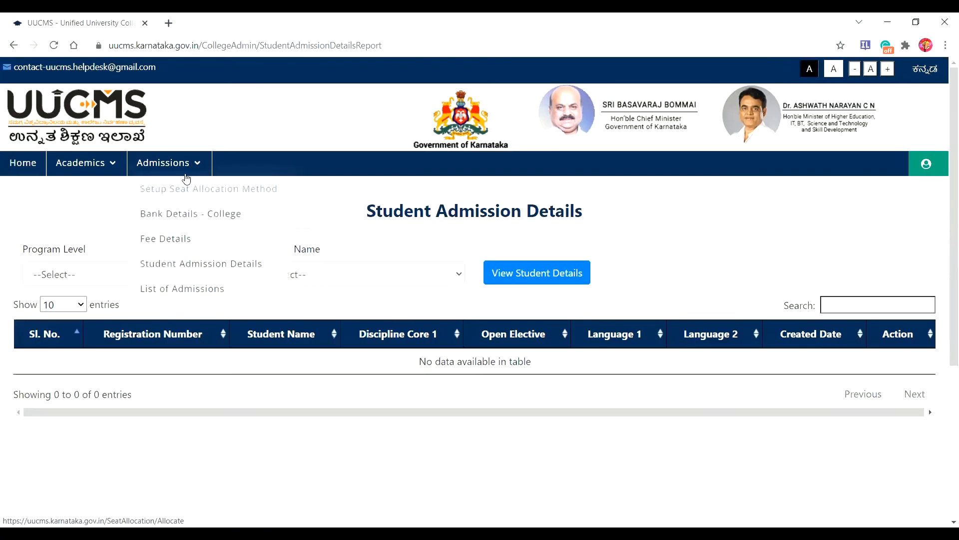
pyautogui.click(178, 293)
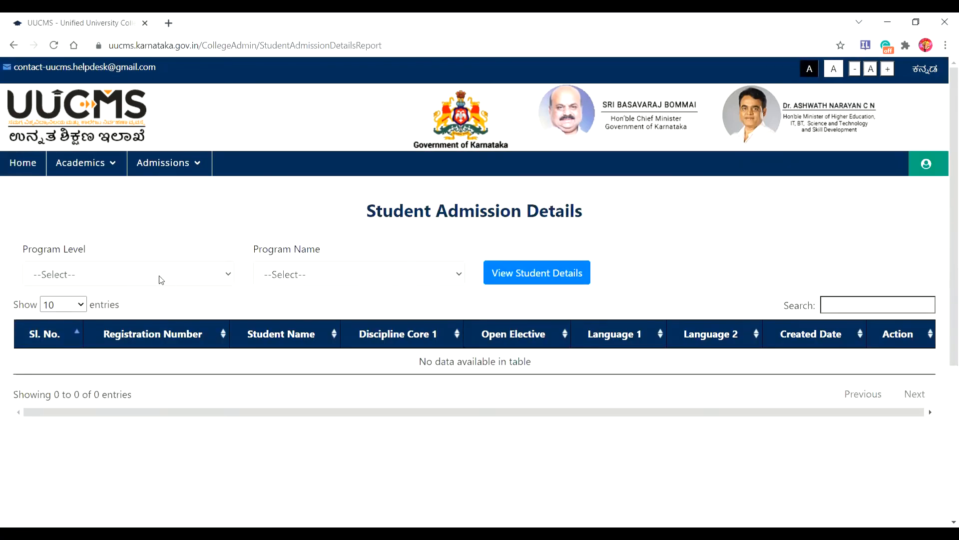
# Step: Filter the admission report to UG level and Bachelor of Arts, and view student details
pyautogui.click(231, 275)
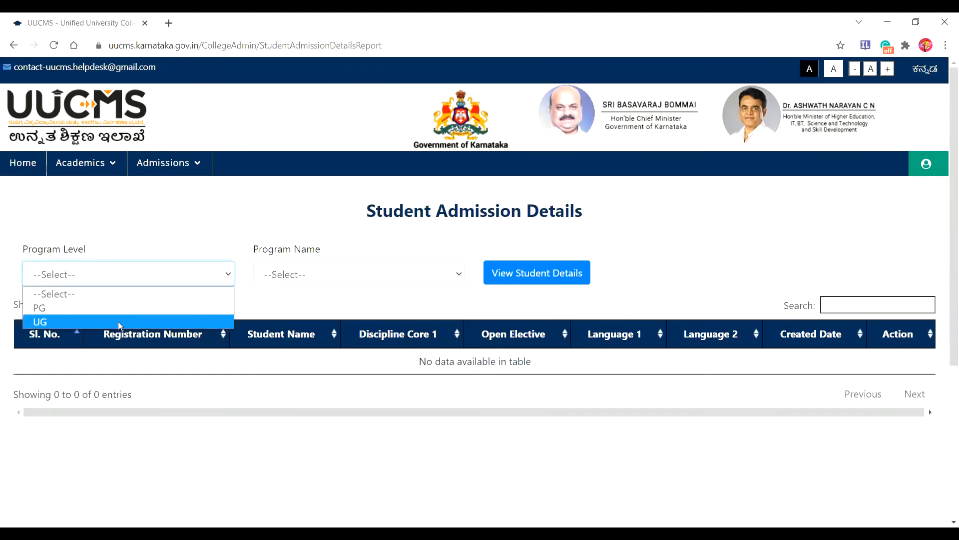
pyautogui.click(120, 323)
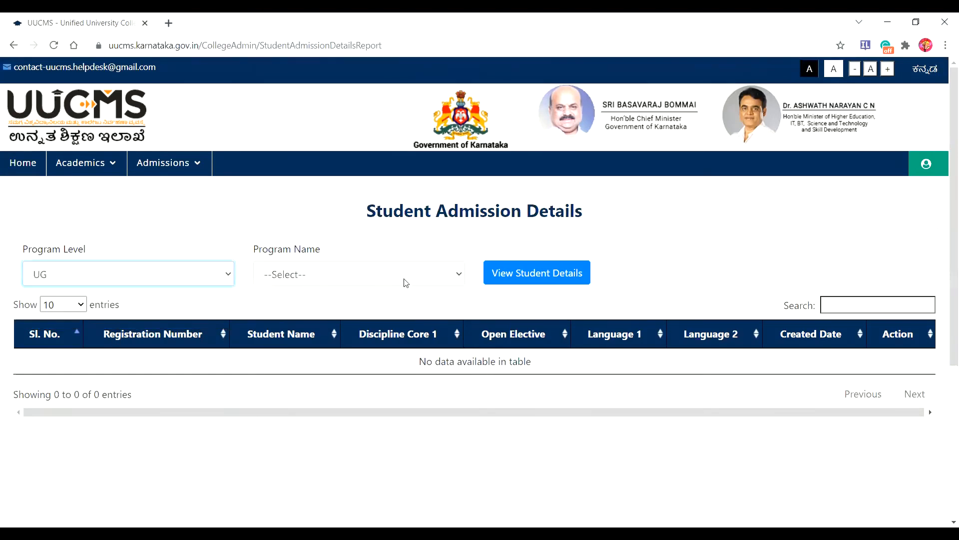
pyautogui.click(458, 274)
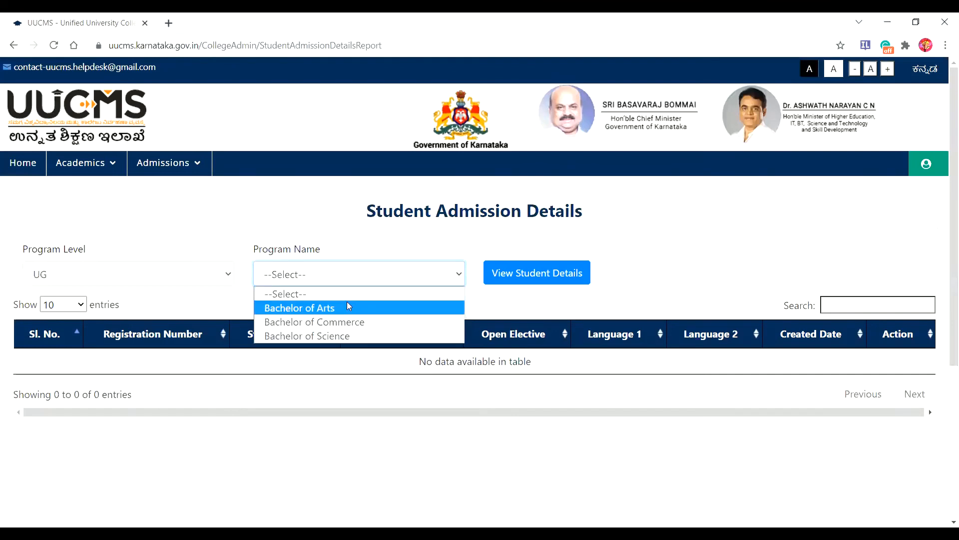
pyautogui.click(348, 306)
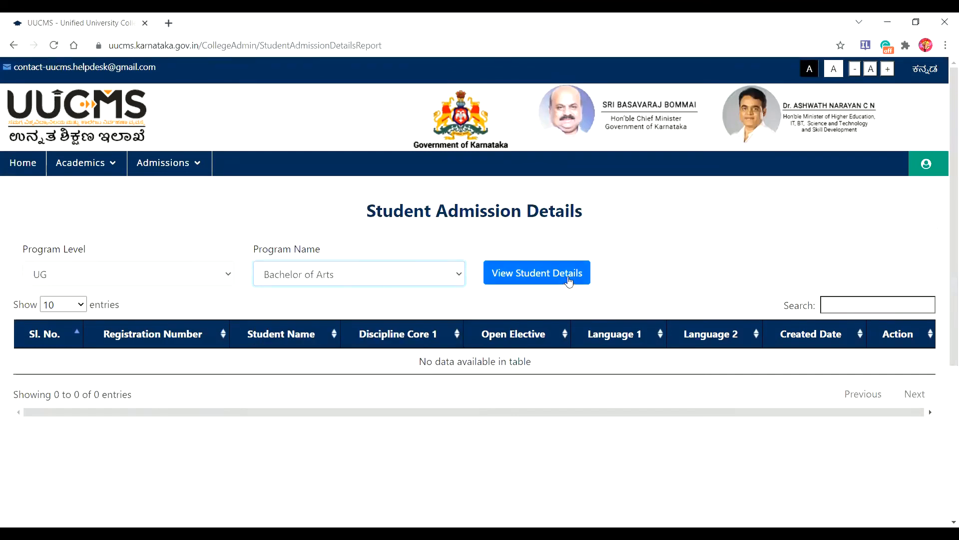
pyautogui.click(559, 273)
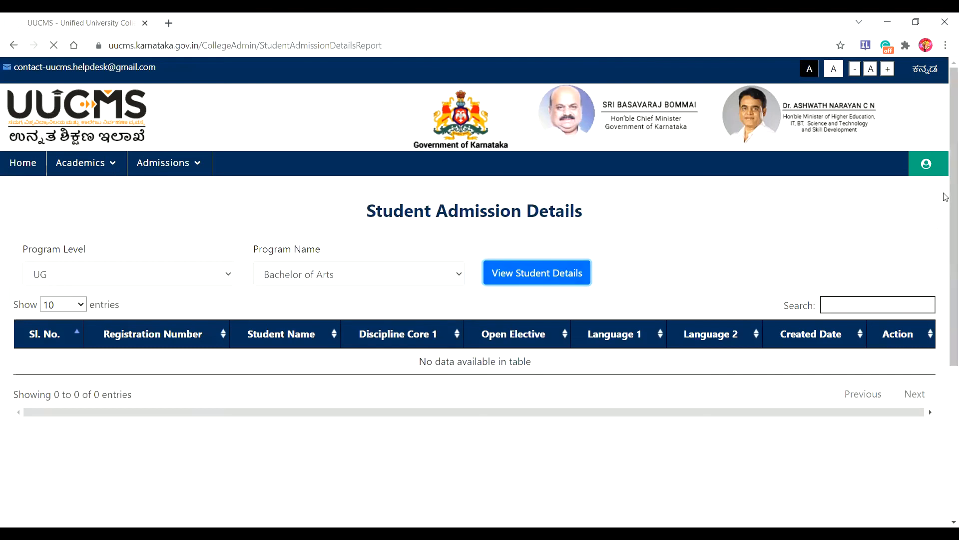
# Step: Go to the last page of the list to see the new student as entry 26
pyautogui.moveTo(946, 192); pyautogui.dragTo(946, 310)
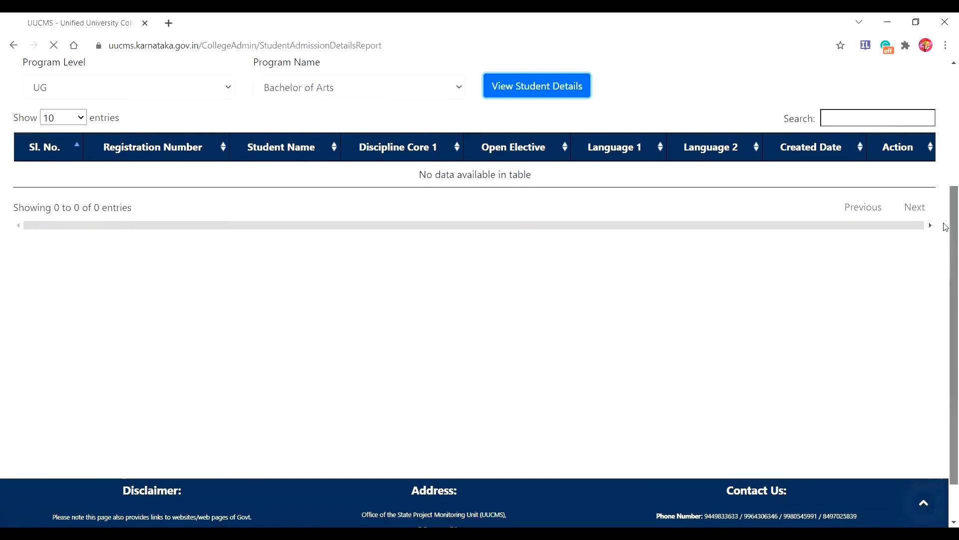
pyautogui.moveTo(945, 224); pyautogui.dragTo(945, 186)
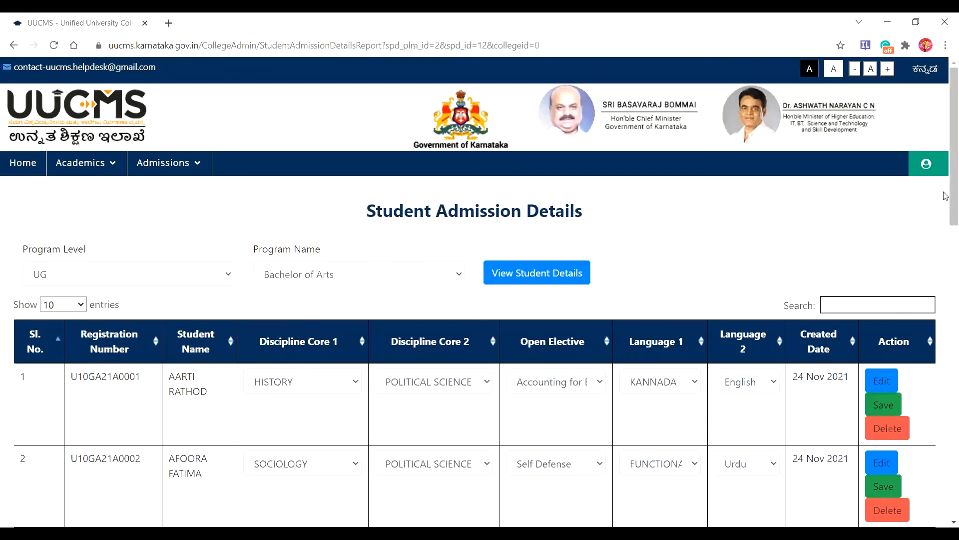
pyautogui.moveTo(946, 196); pyautogui.dragTo(946, 446)
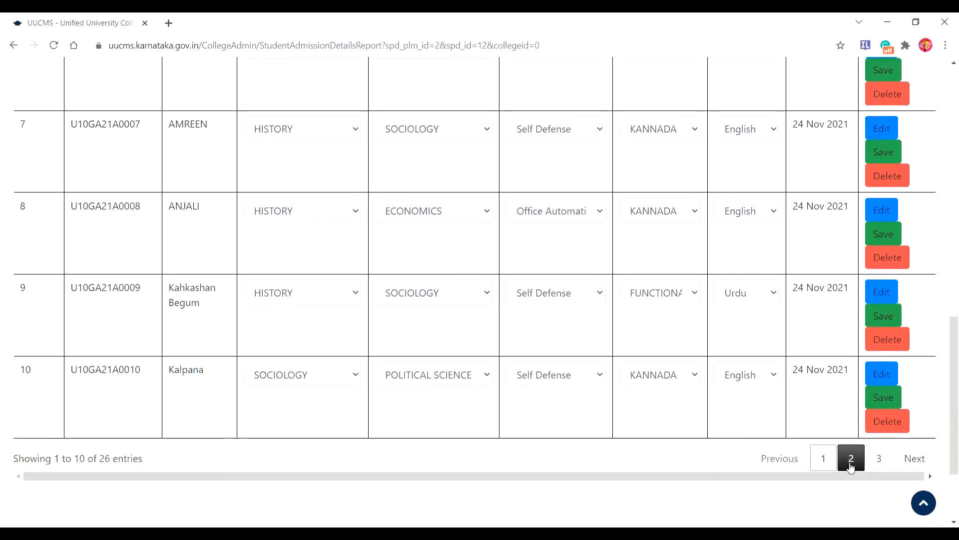
pyautogui.click(878, 458)
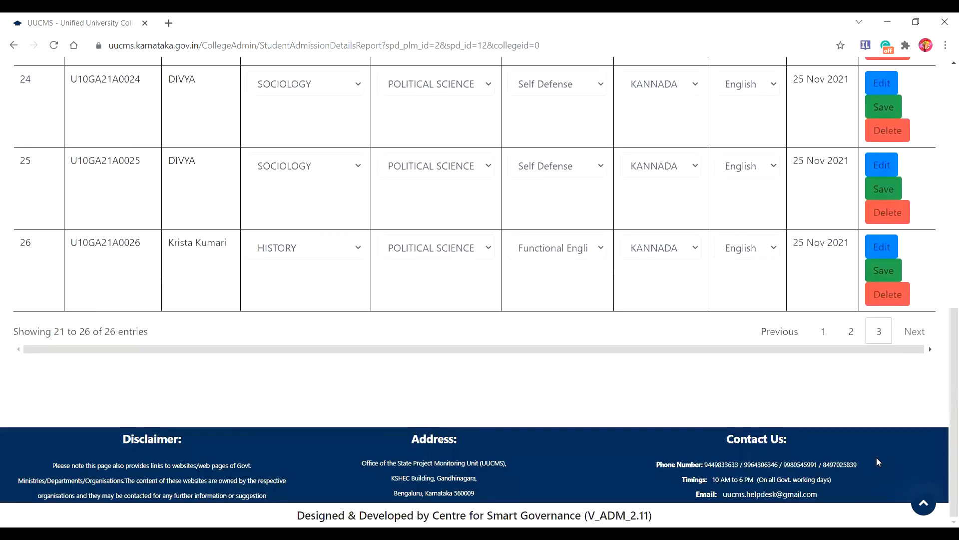